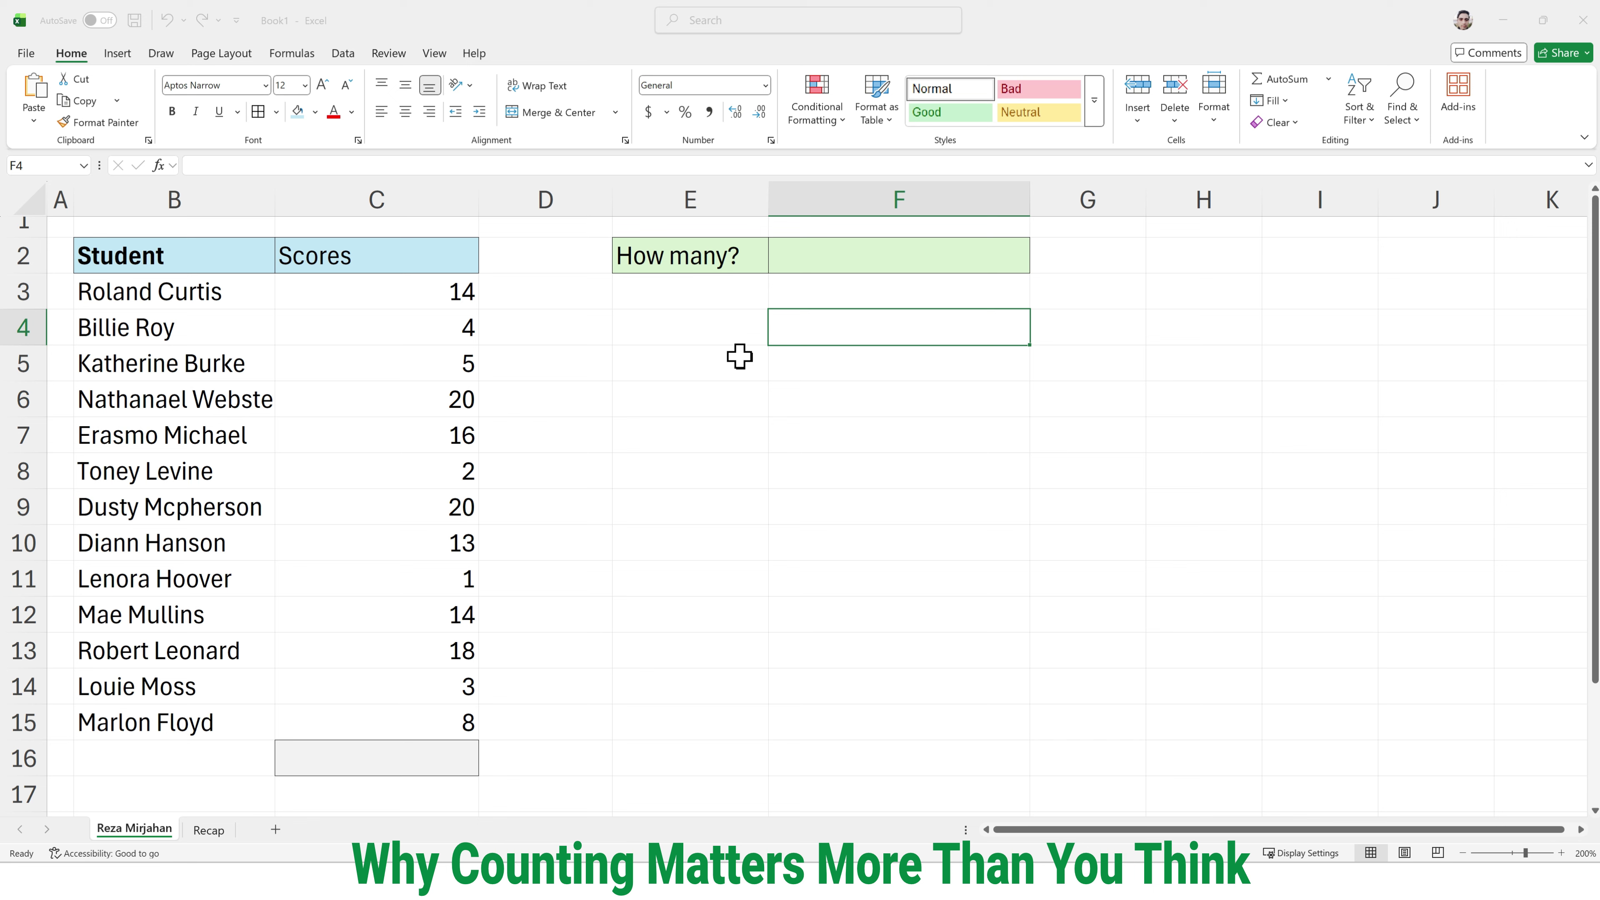
# Step: Review the Student and Scores column headers and select the student names in B3:B15
pyautogui.click(194, 257)
pyautogui.click(304, 256)
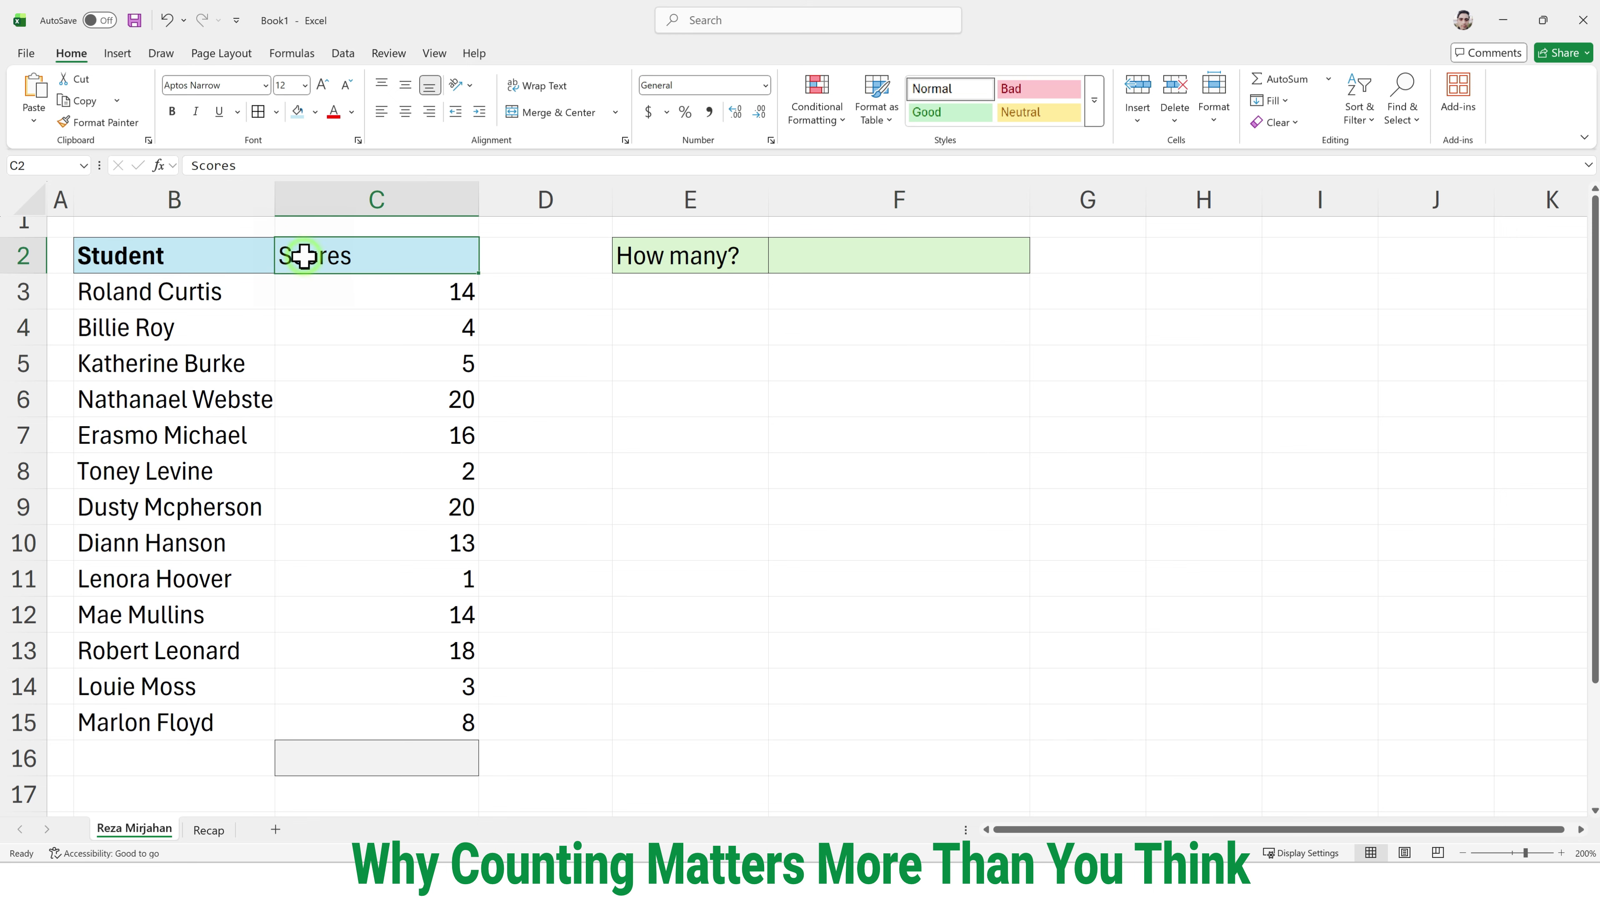
pyautogui.click(241, 295)
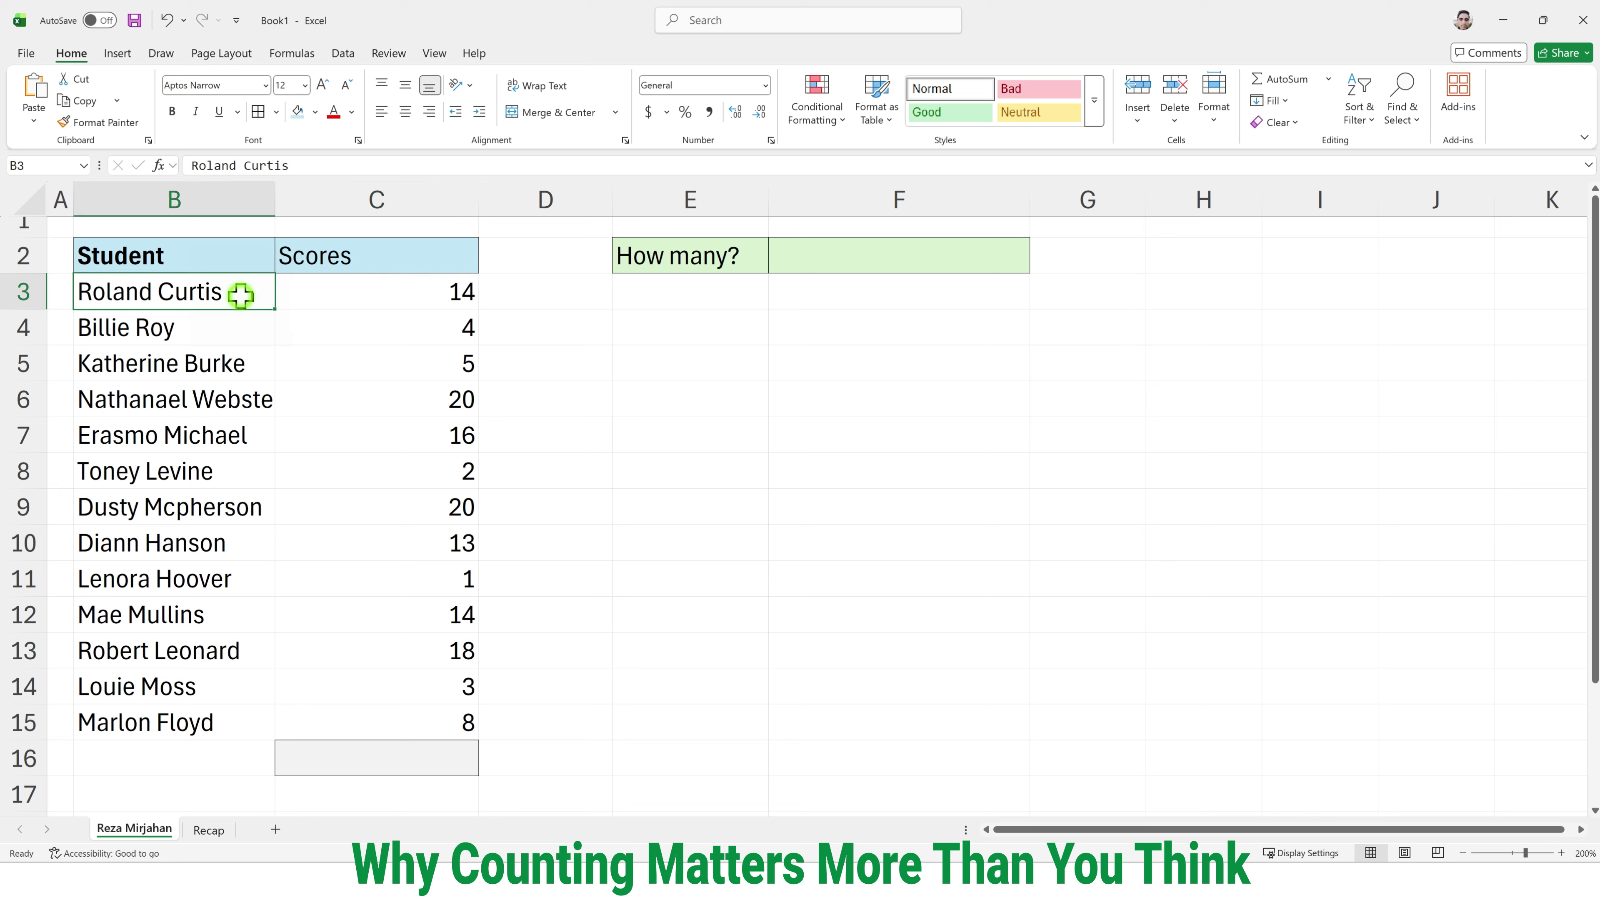
pyautogui.moveTo(241, 294); pyautogui.dragTo(181, 723)
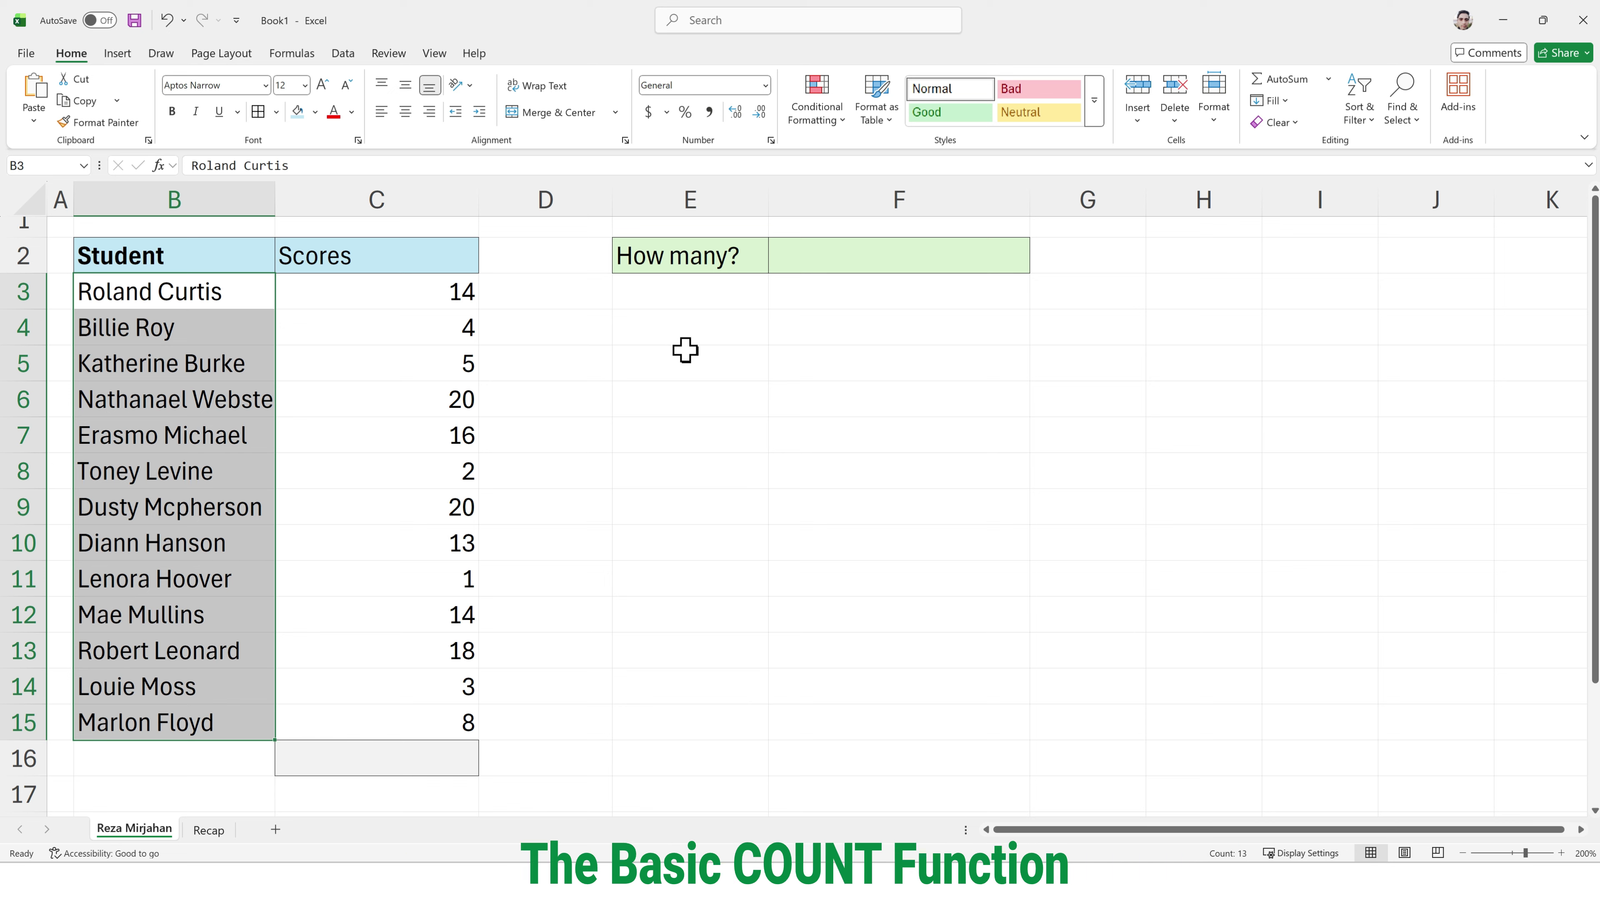
# Step: Begin a formula in cell F2 with =COU and look through the suggested counting functions
pyautogui.click(809, 264)
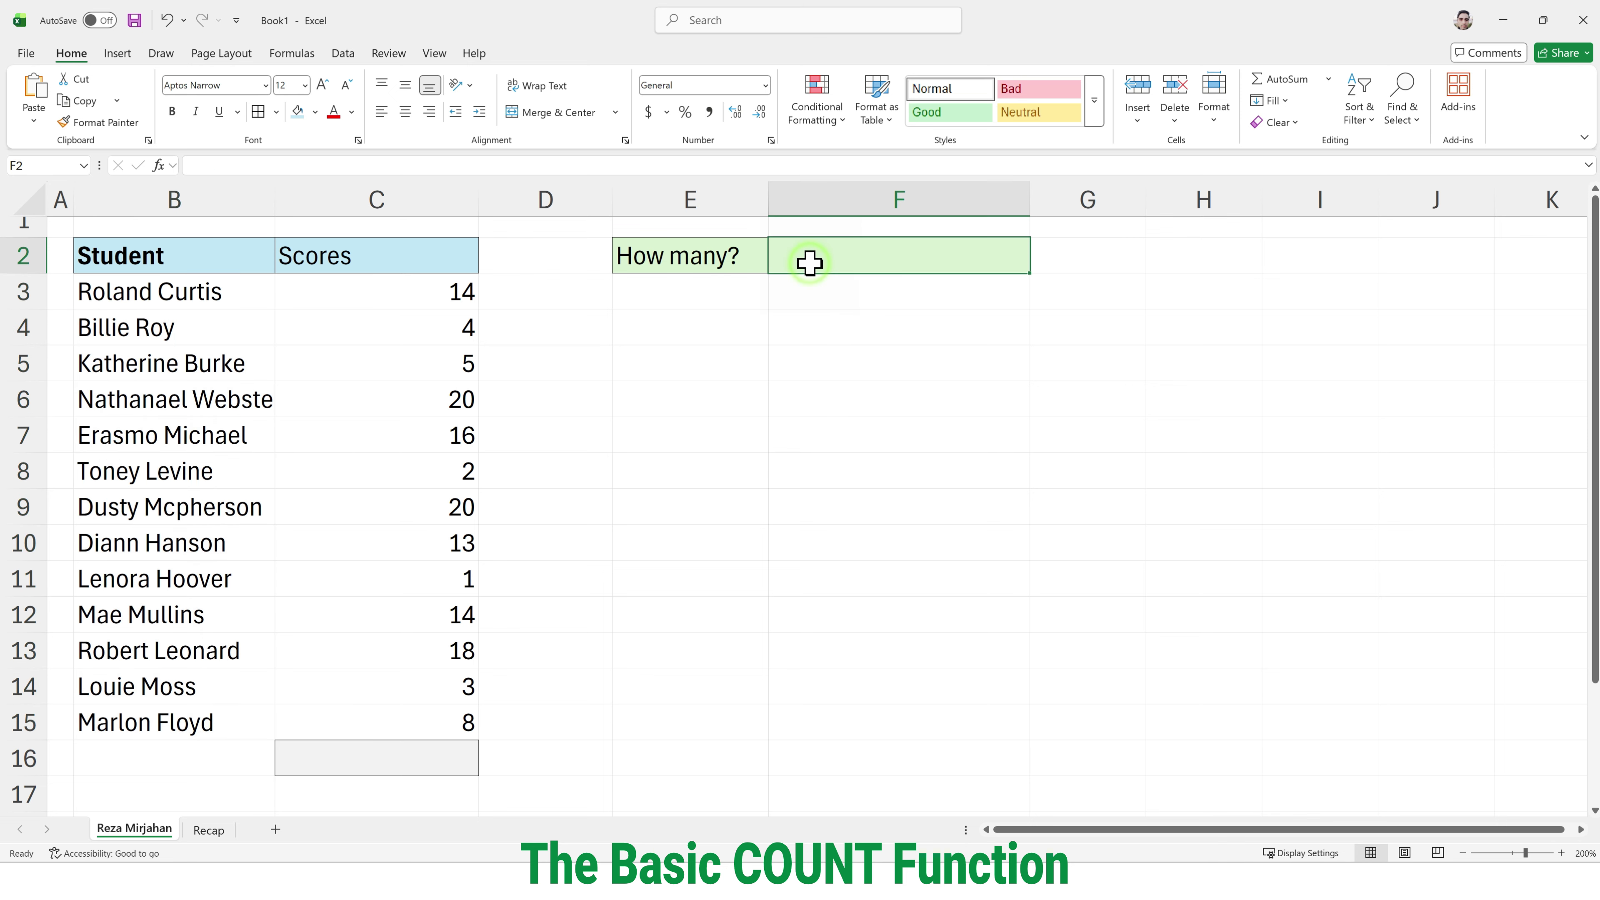
pyautogui.doubleClick(811, 264)
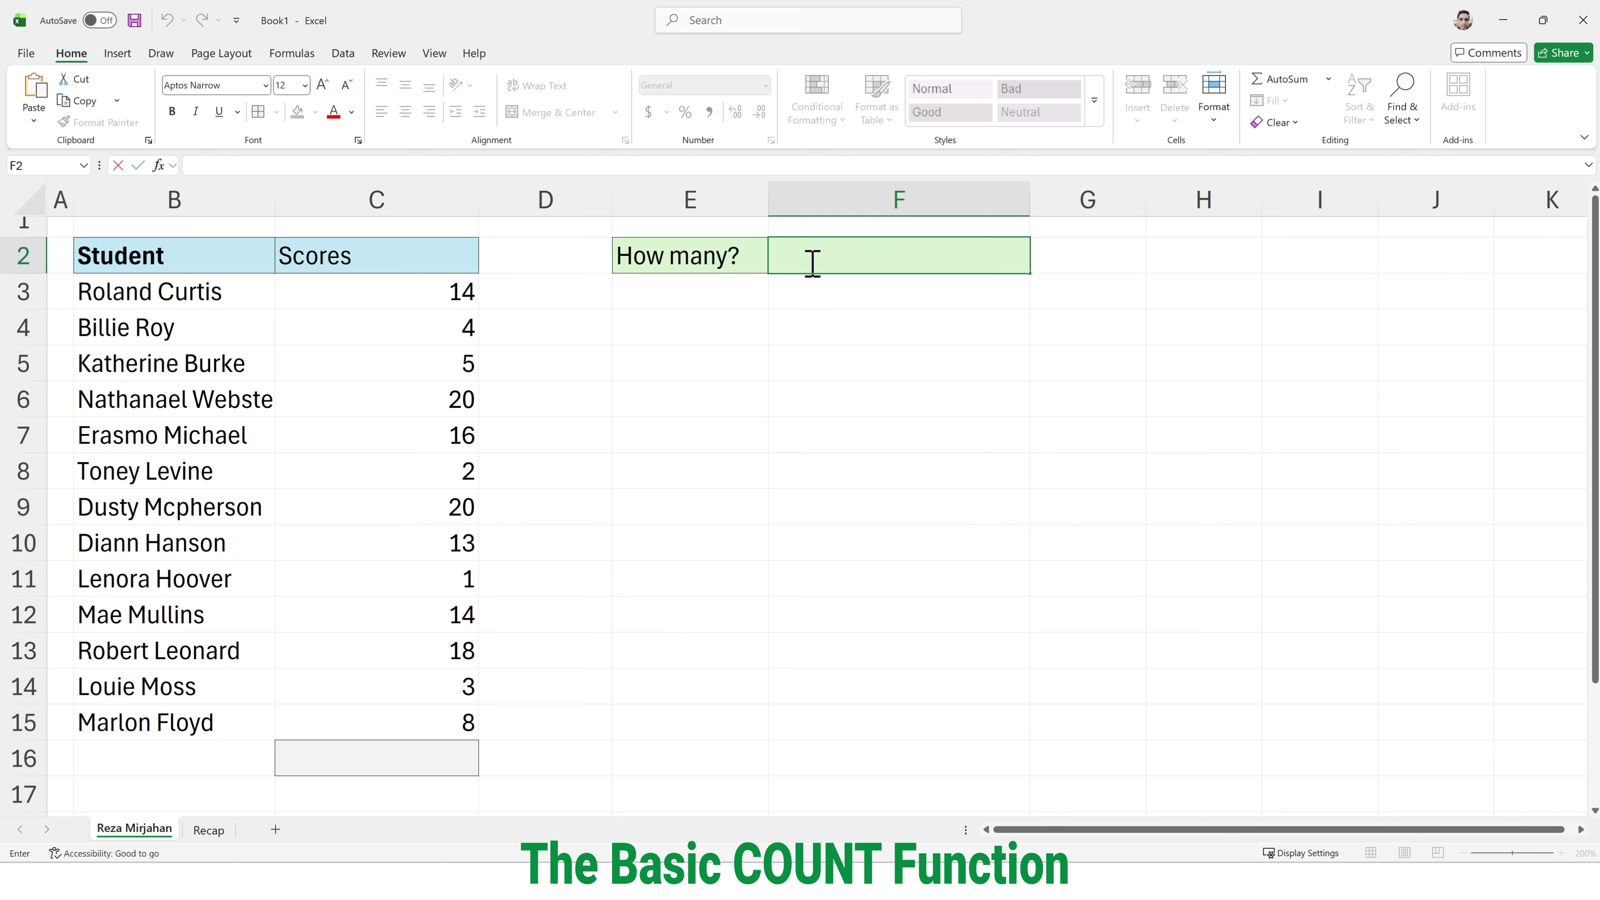
pyautogui.write('=CO')
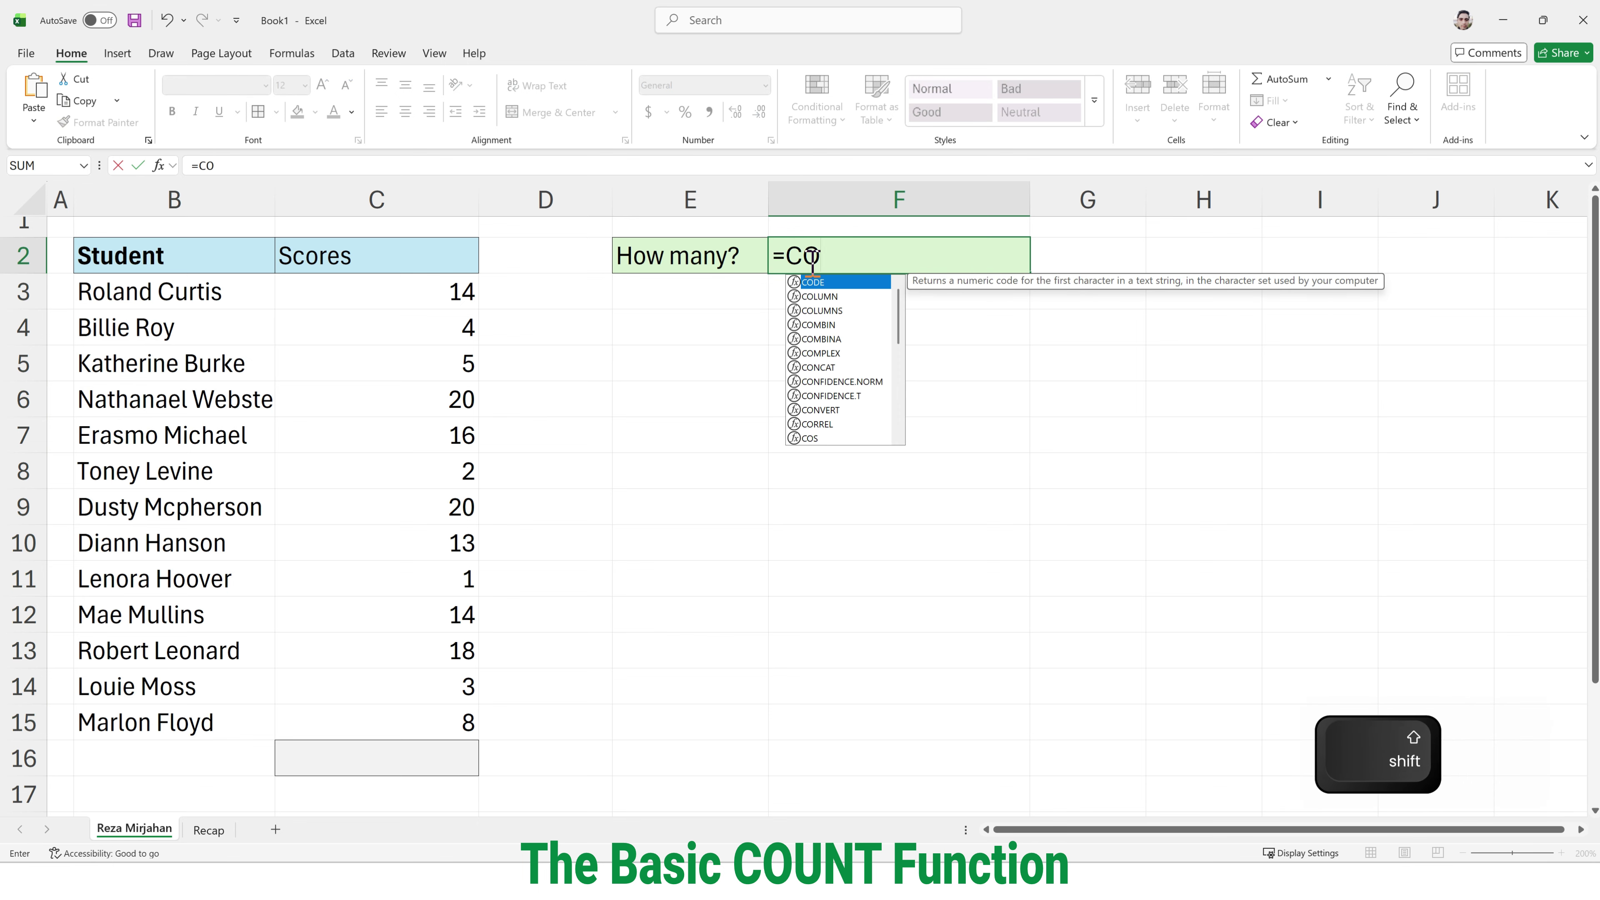
pyautogui.write('U')
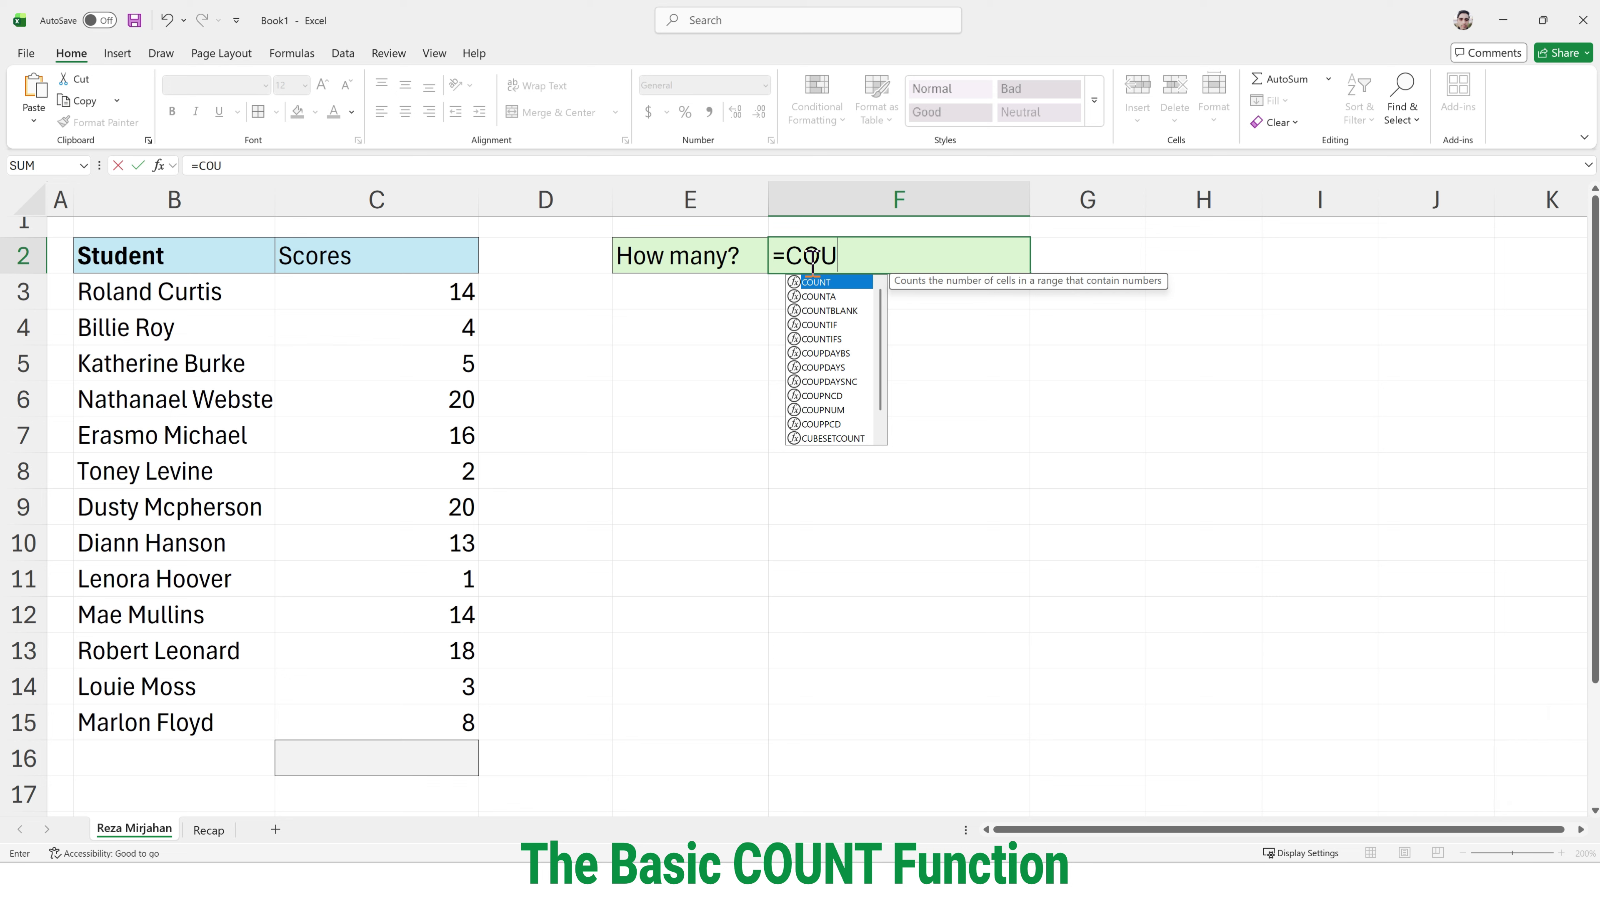
pyautogui.press('Down')
pyautogui.press('Down')
pyautogui.press('Down')
pyautogui.press('Down')
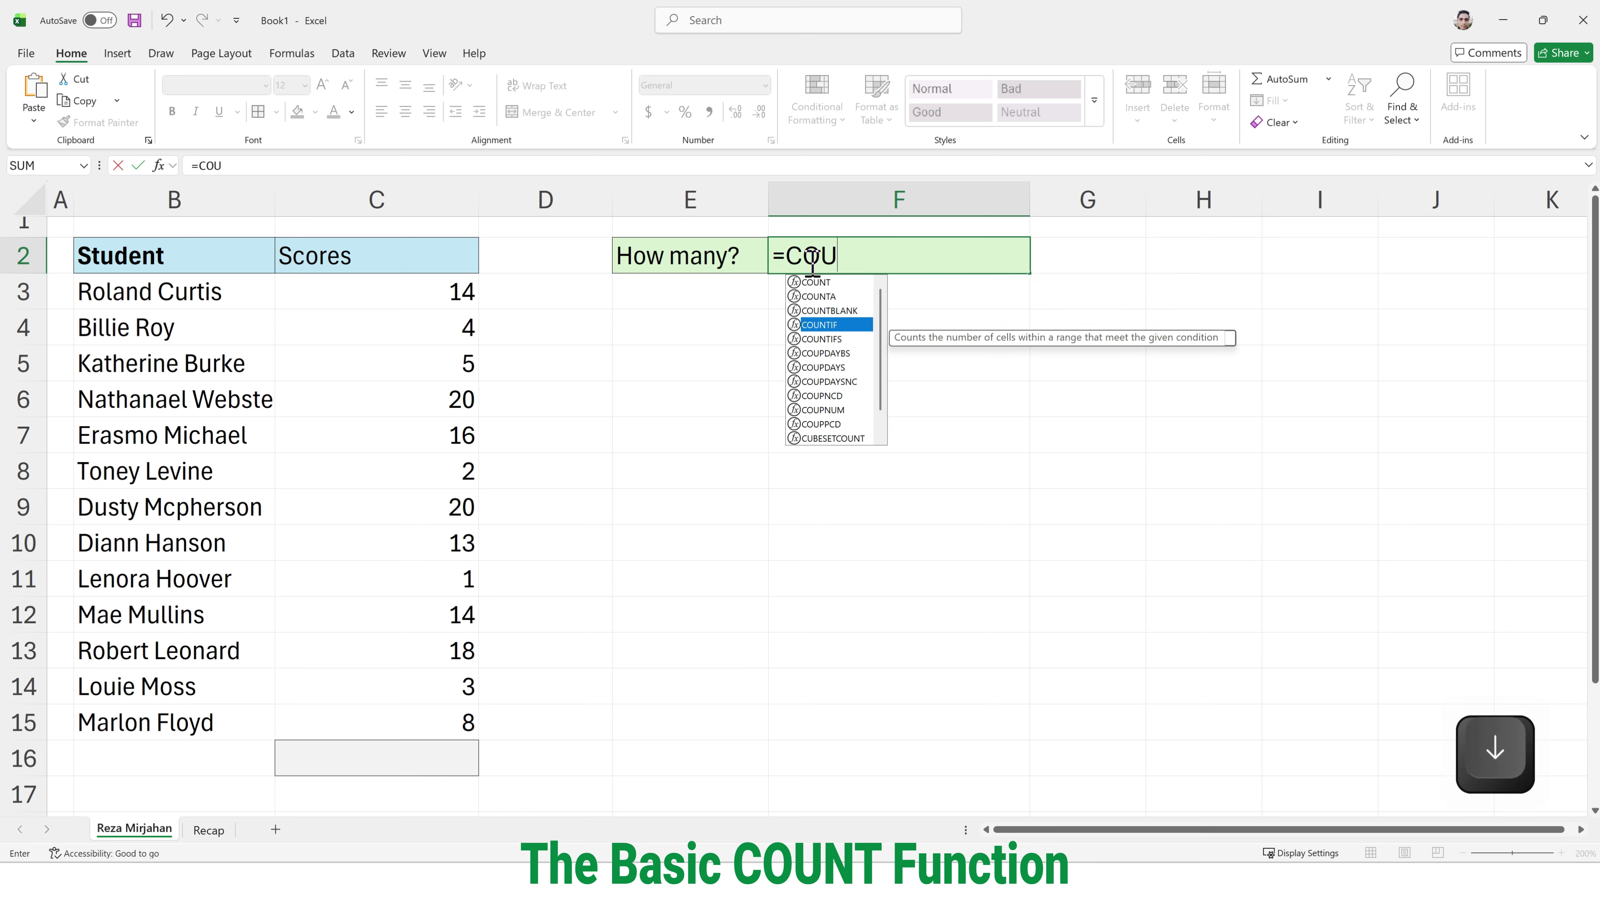
pyautogui.press('Up')
pyautogui.press('Up')
pyautogui.press('Up')
pyautogui.press('Up')
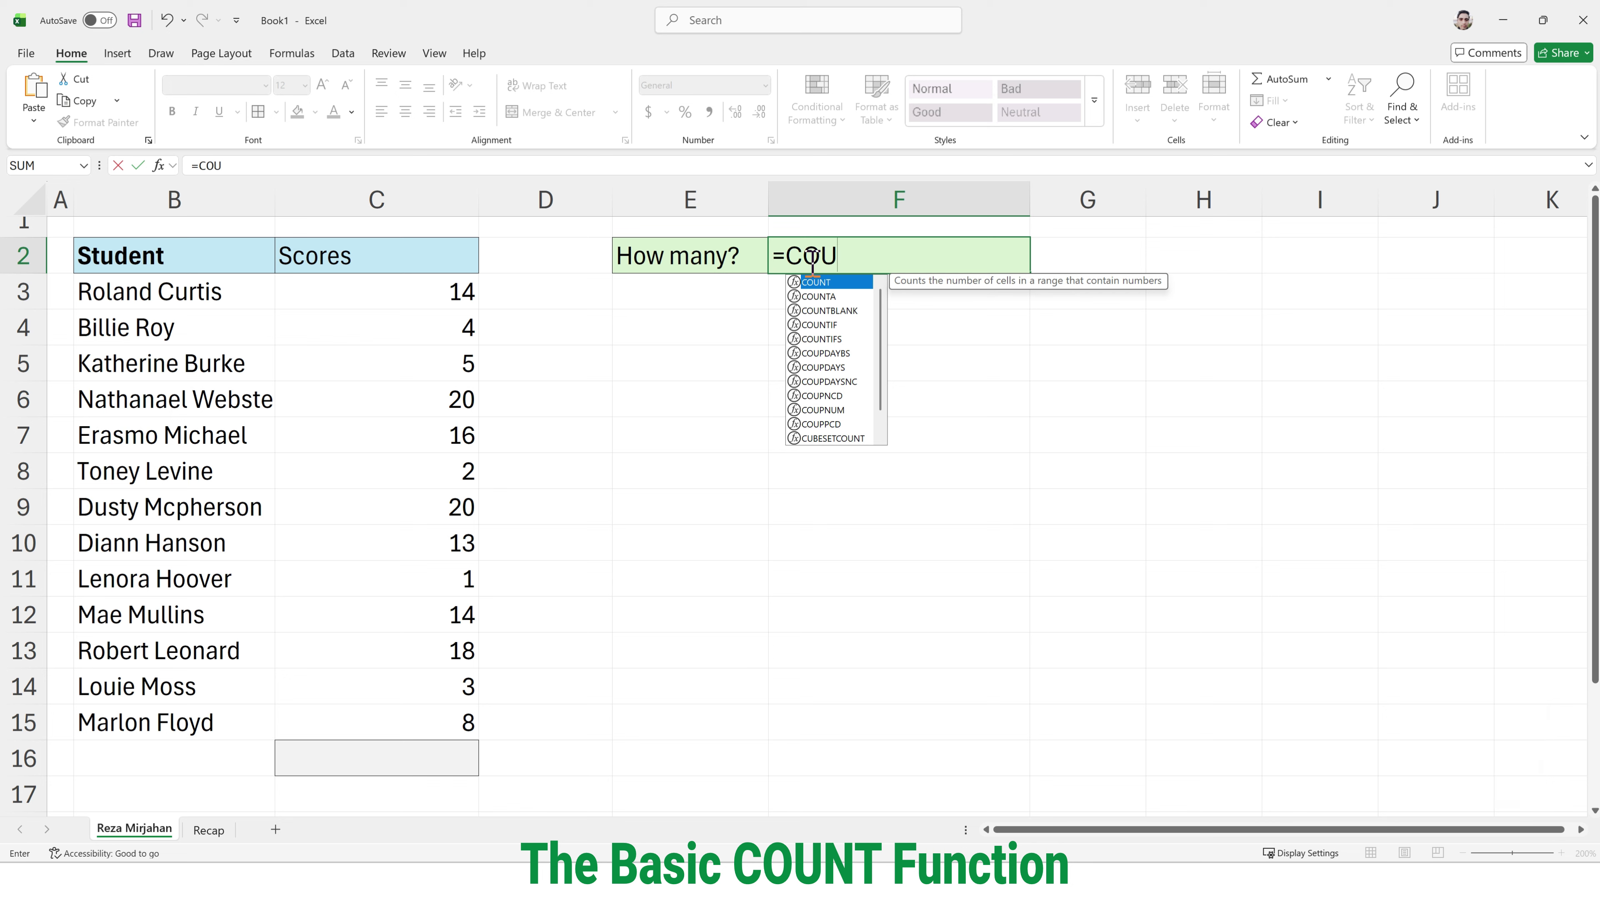
# Step: Complete the formula in F2 as =COUNT(B3:B15) to count the cells in the Student column
pyautogui.write('(')
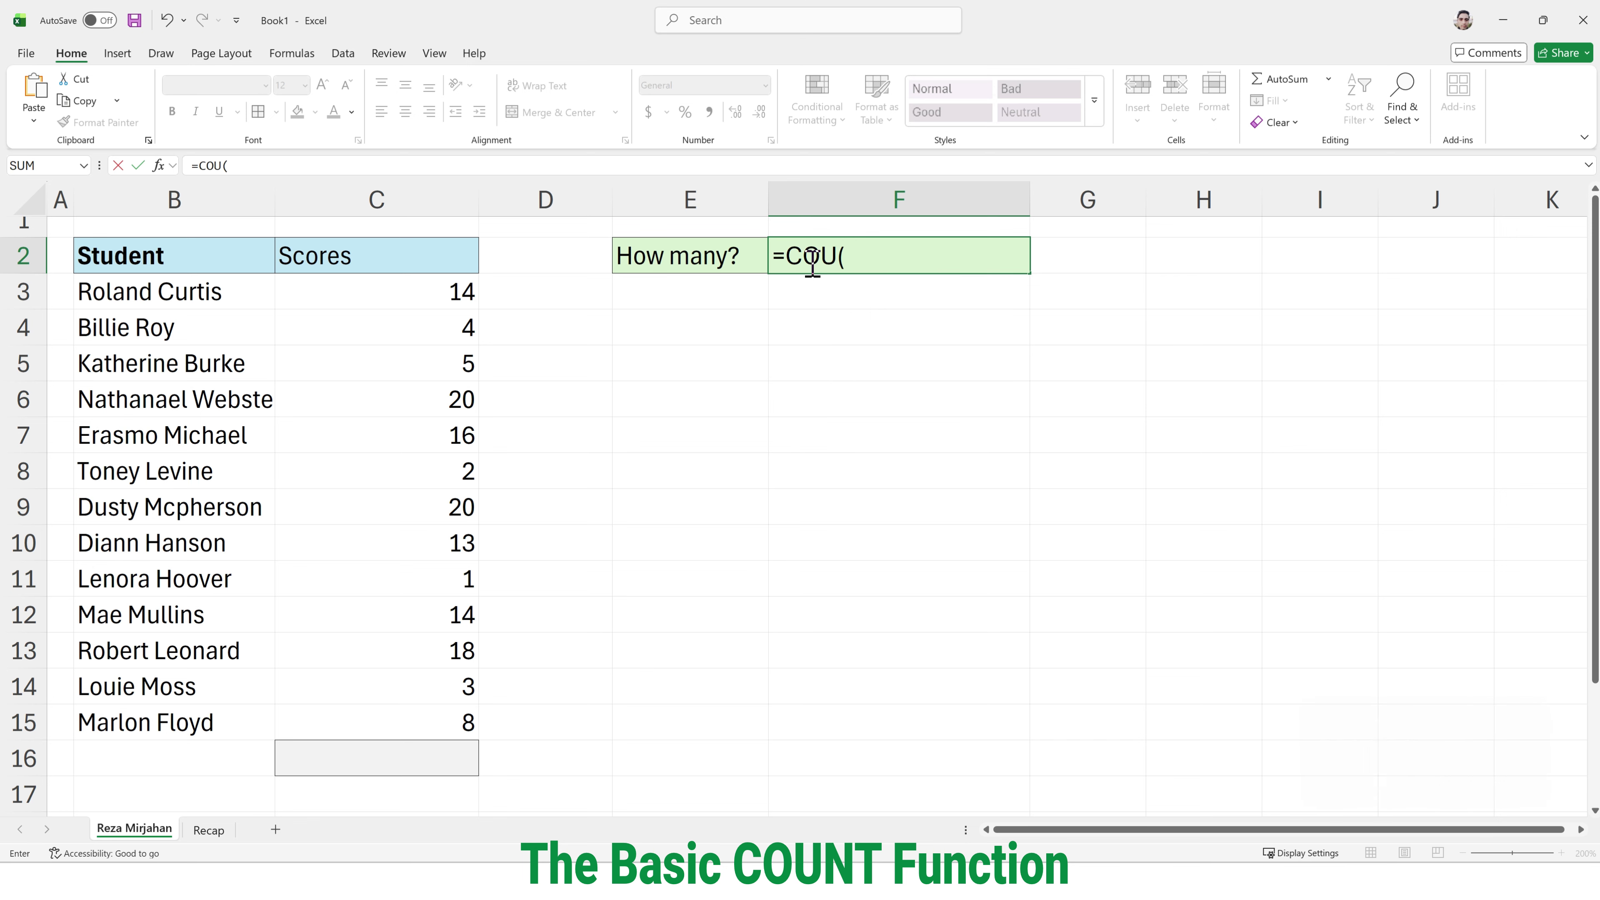
pyautogui.press('BackSpace')
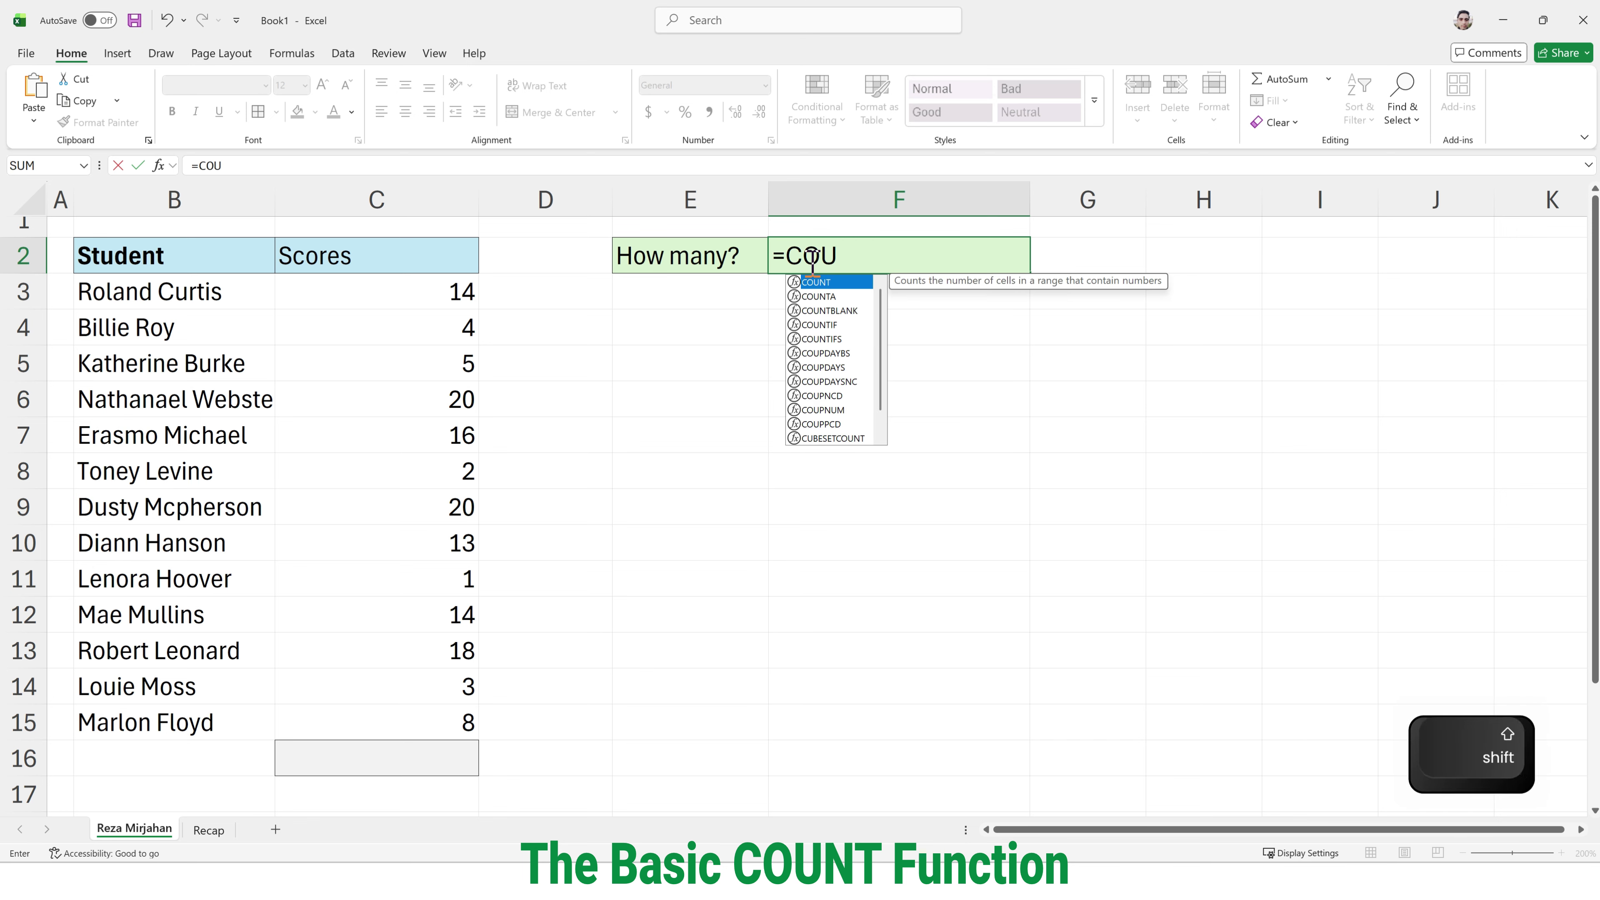
pyautogui.write('NT(')
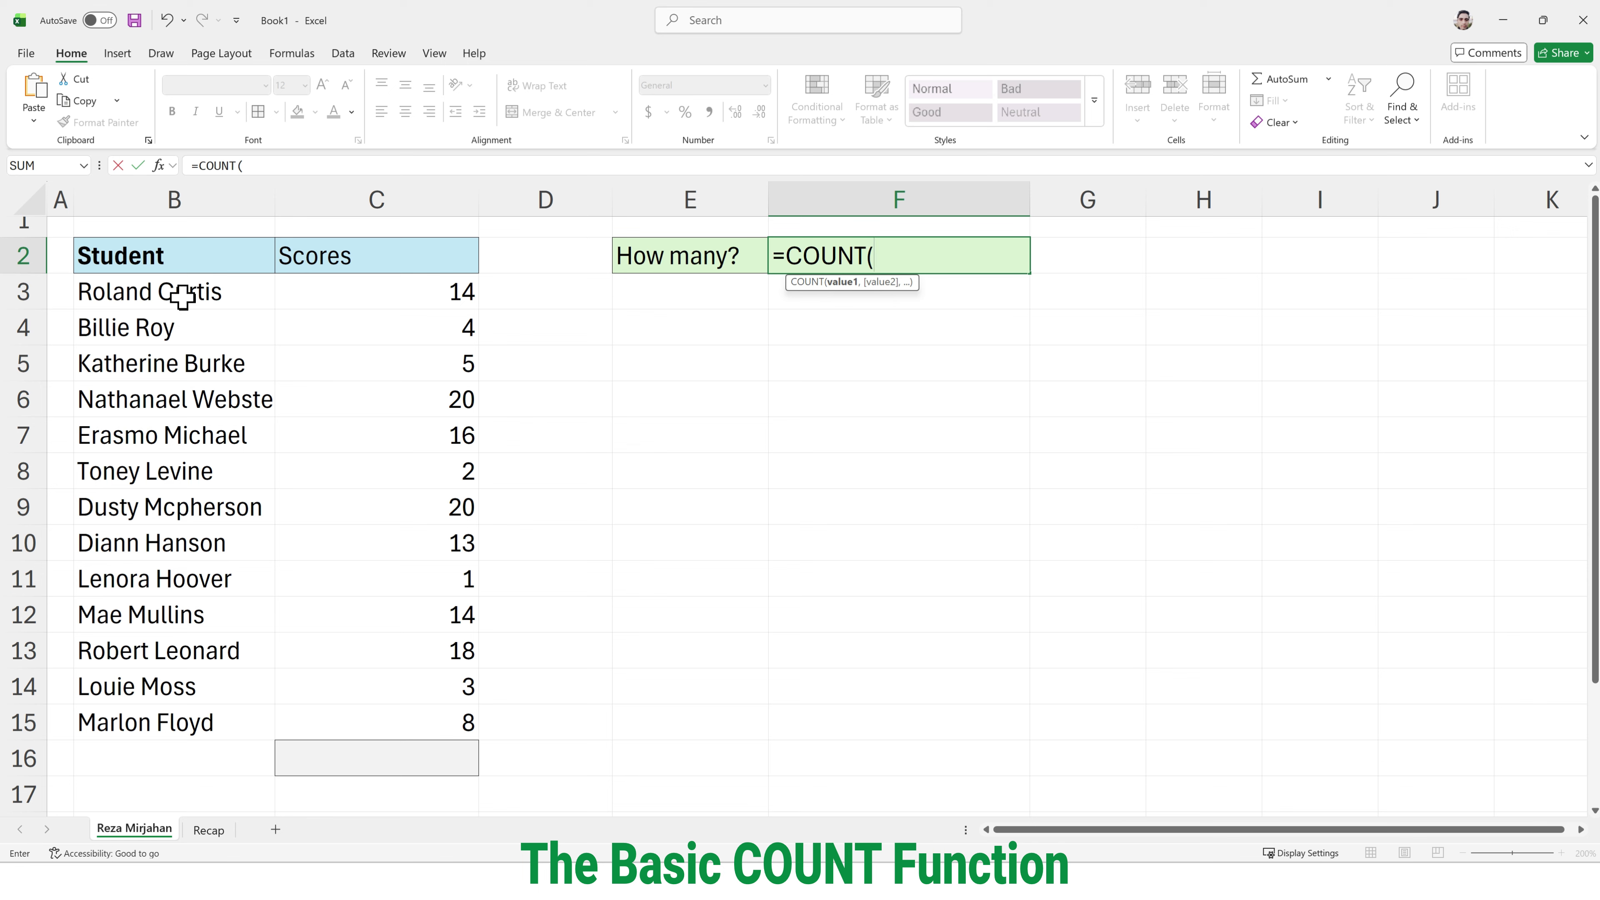
pyautogui.moveTo(186, 303); pyautogui.dragTo(168, 721)
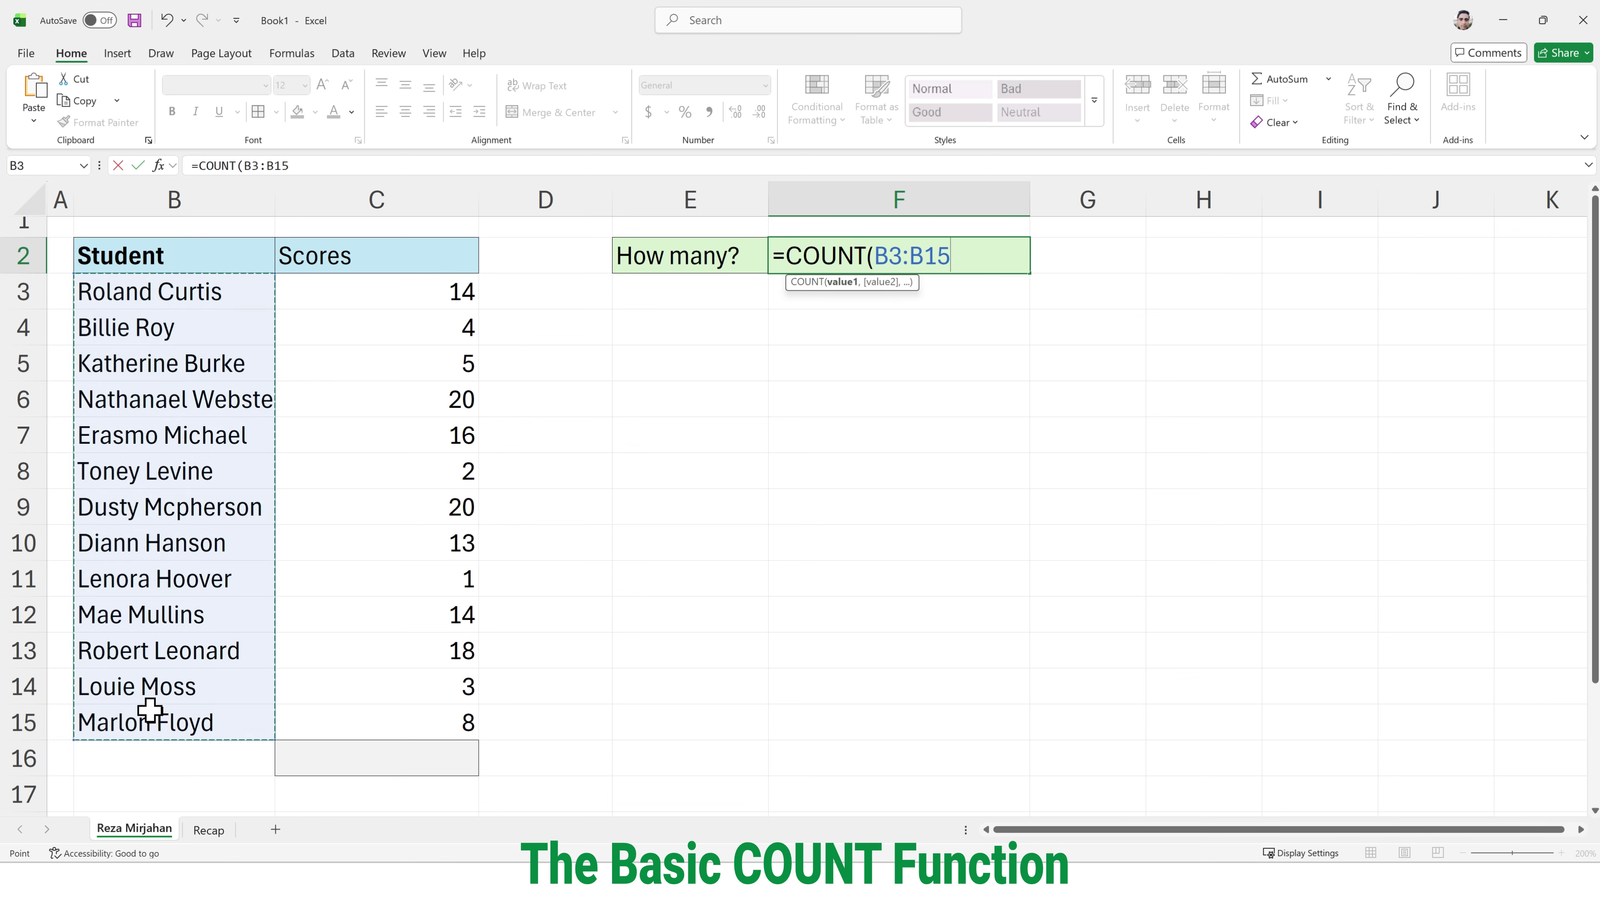
pyautogui.write(')')
pyautogui.press('Return')
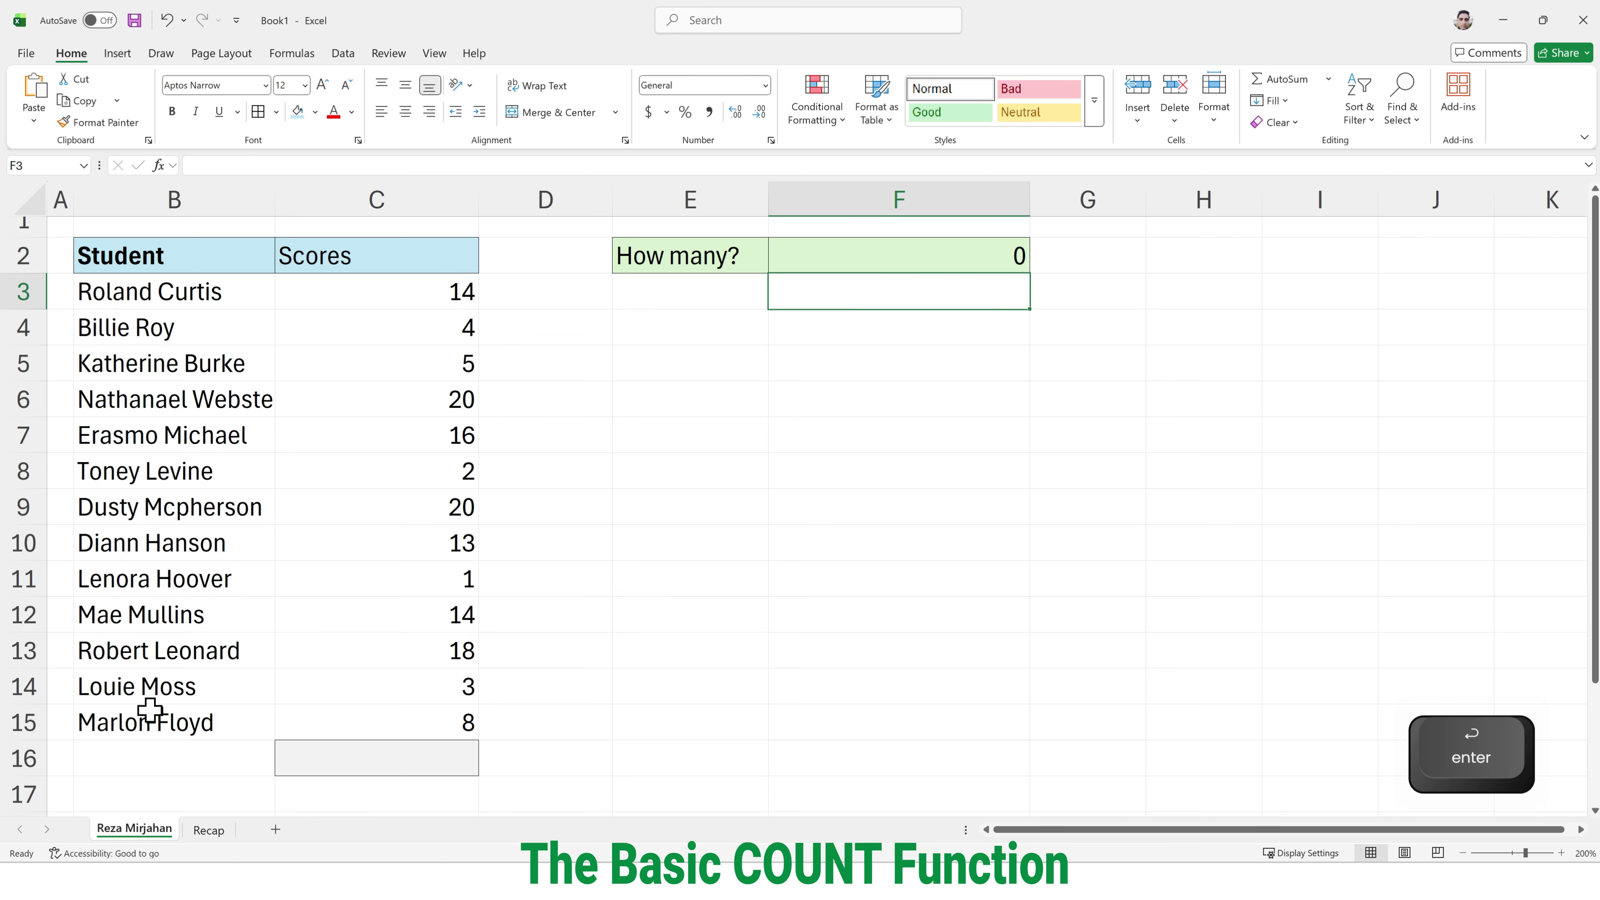
# Step: Check which cells the COUNT formula in F2 references, discarding any accidental edit
pyautogui.click(978, 259)
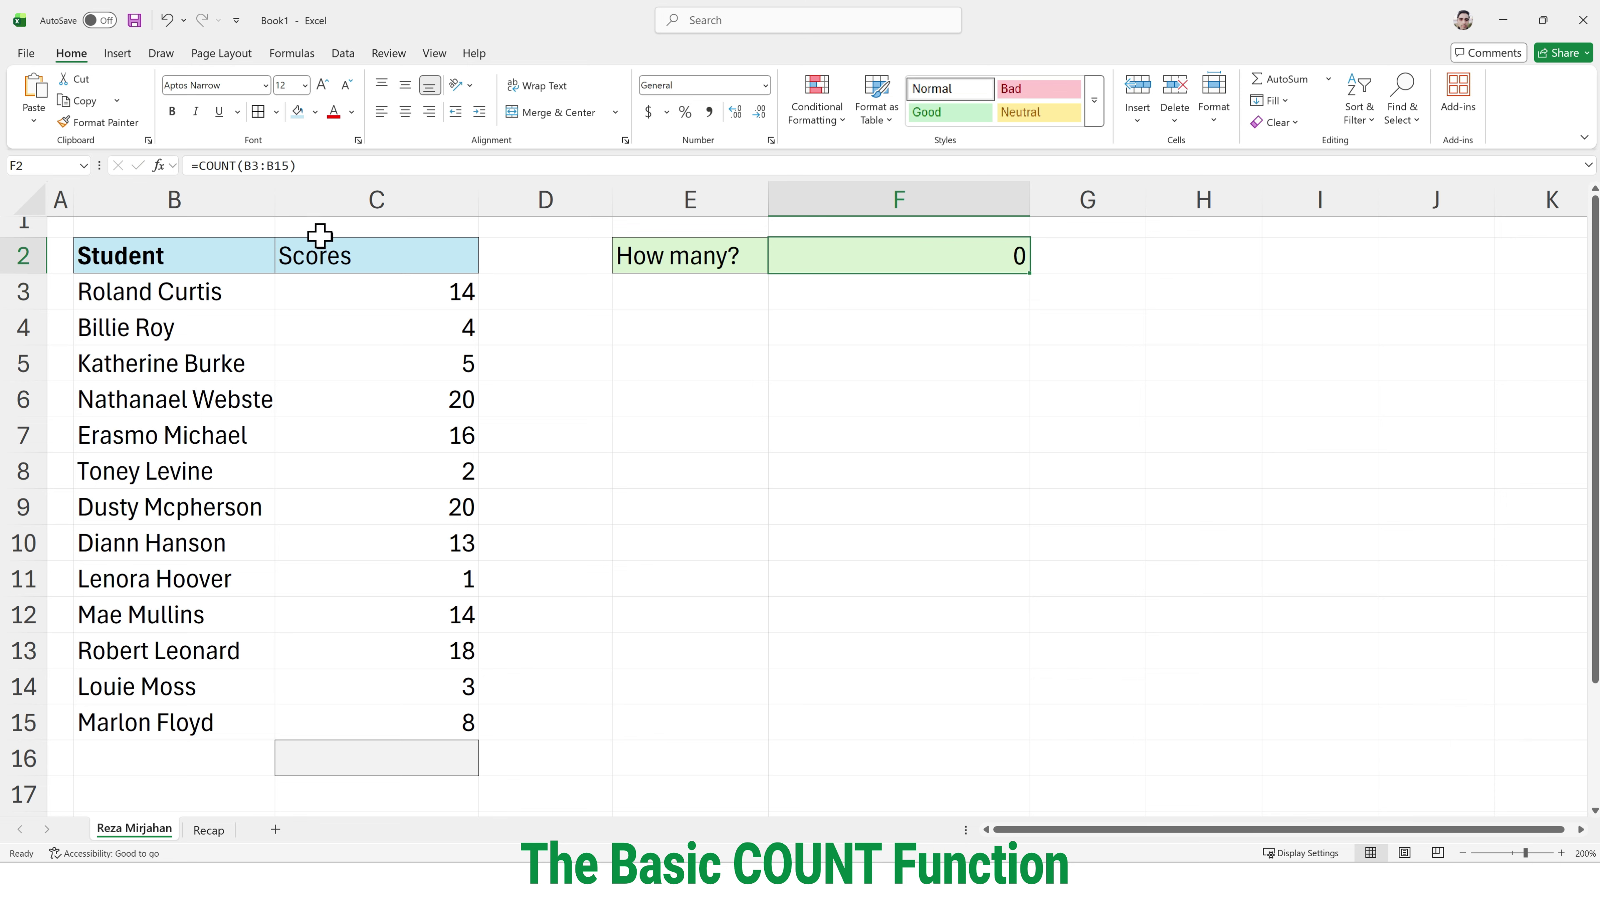
pyautogui.click(268, 165)
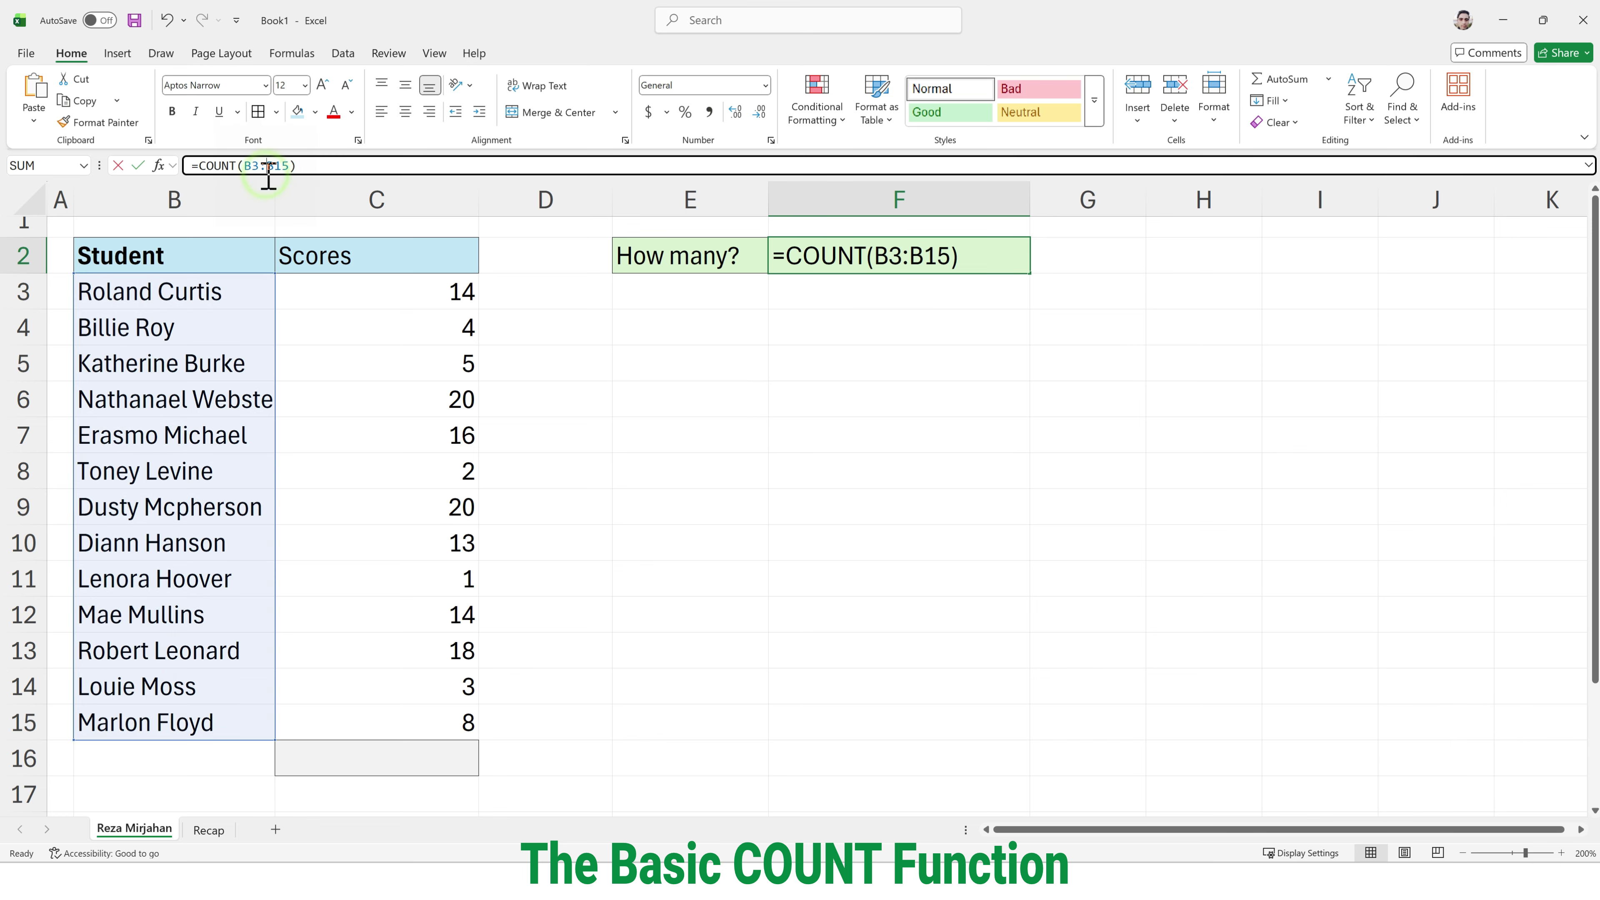
pyautogui.click(836, 281)
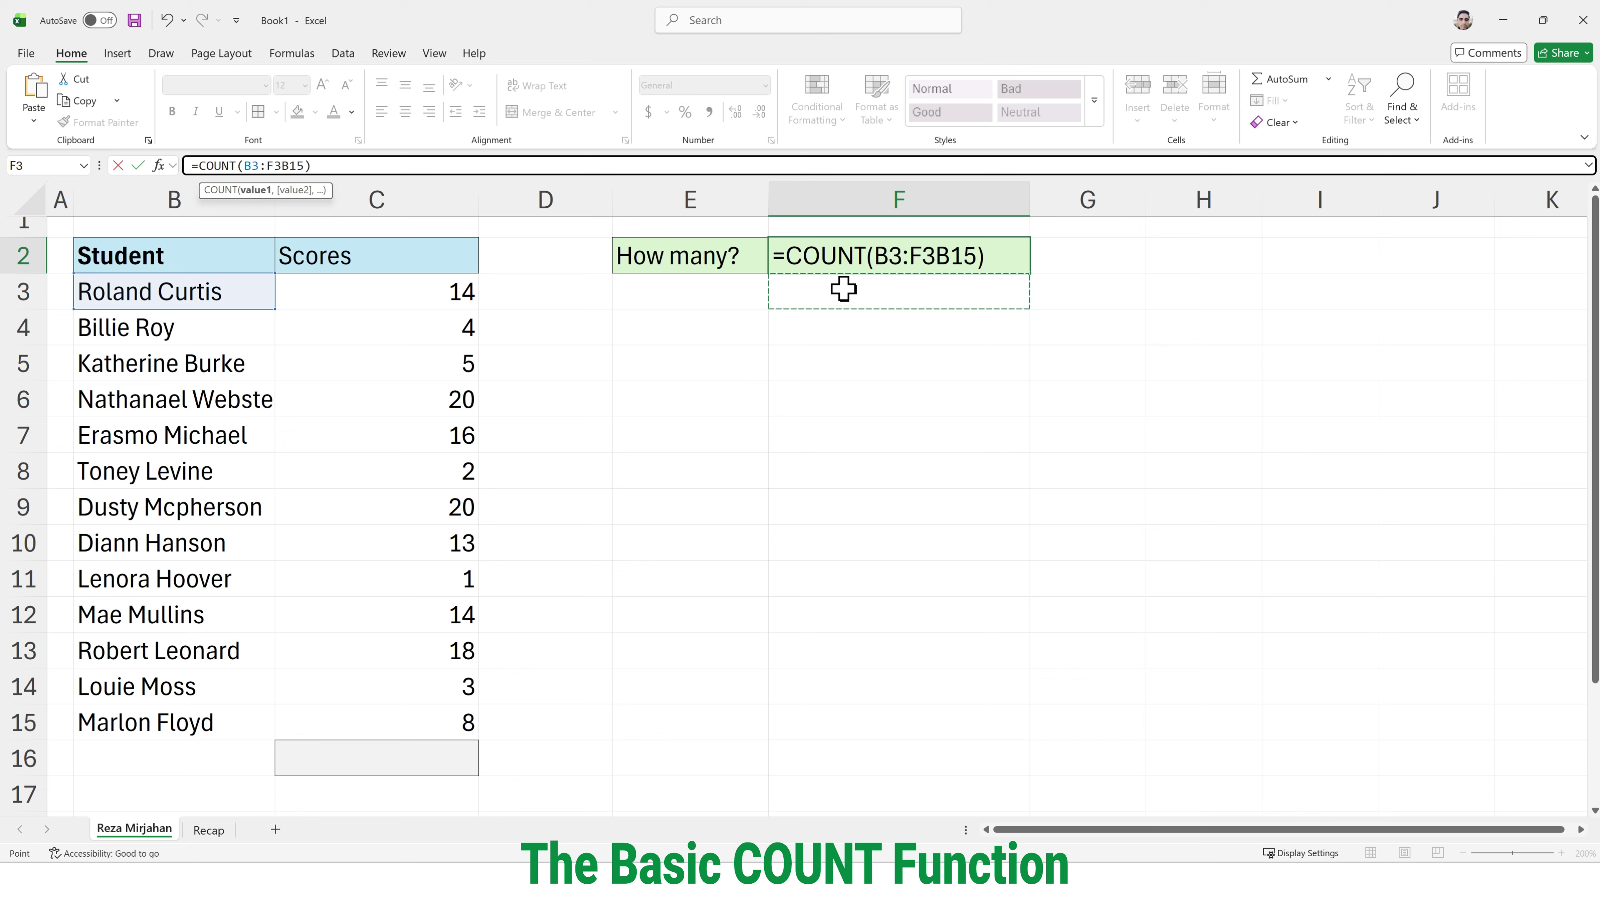
pyautogui.press('Escape')
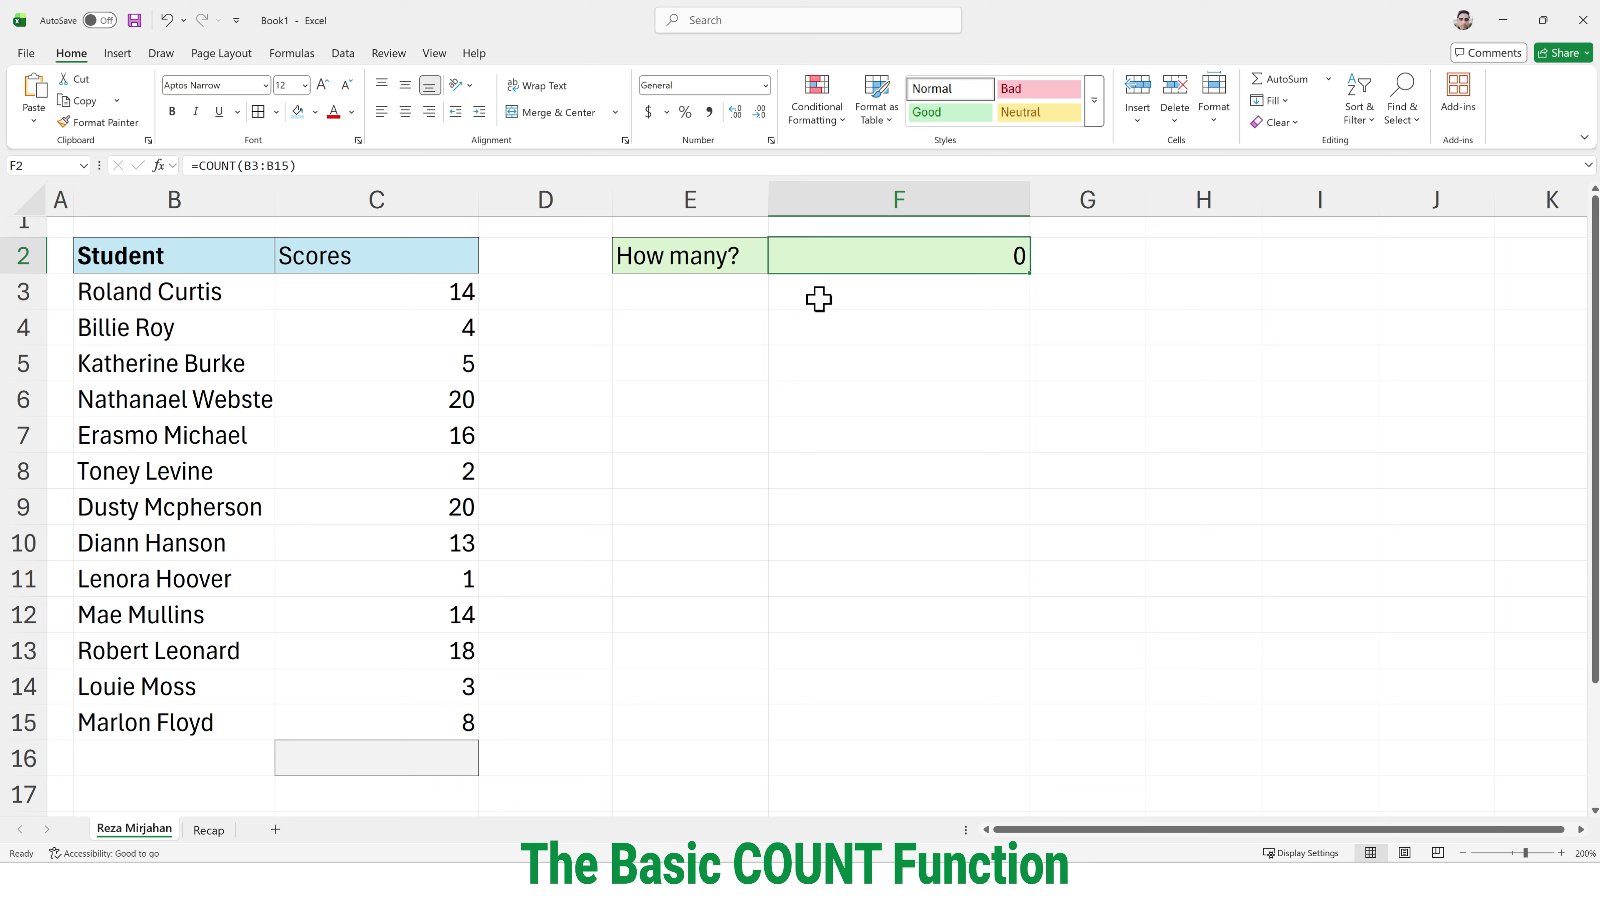
# Step: Replace the range in the F2 formula with the scores so it reads =COUNT(C3:C15)
pyautogui.doubleClick(980, 255)
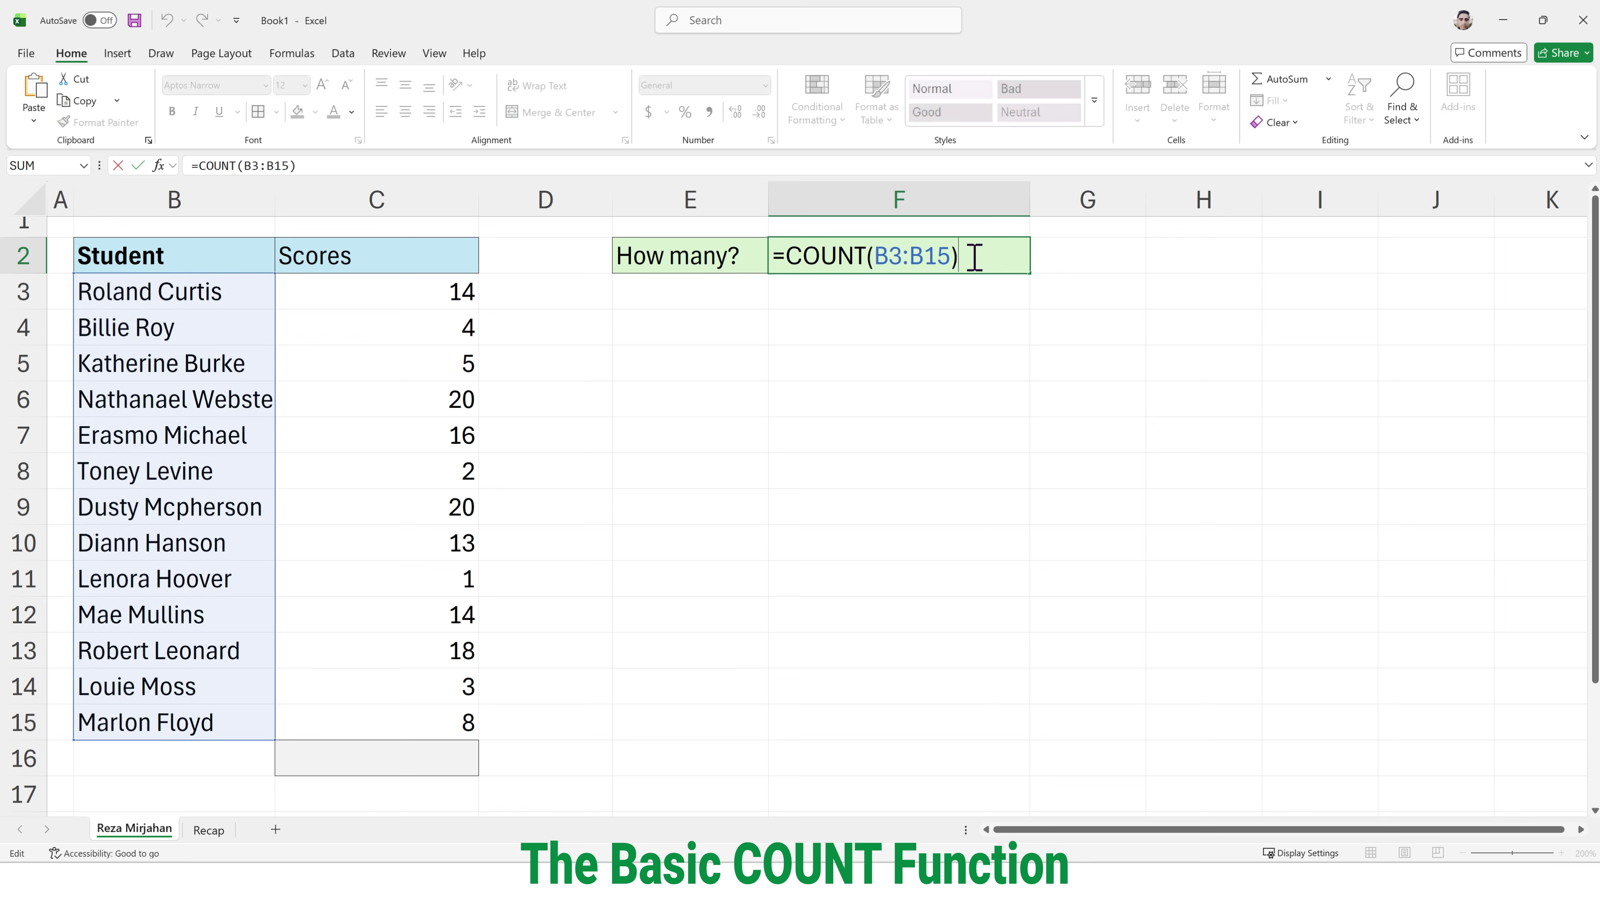
pyautogui.press('BackSpace')
pyautogui.press('BackSpace')
pyautogui.press('BackSpace')
pyautogui.press('BackSpace')
pyautogui.press('BackSpace')
pyautogui.press('BackSpace')
pyautogui.press('BackSpace')
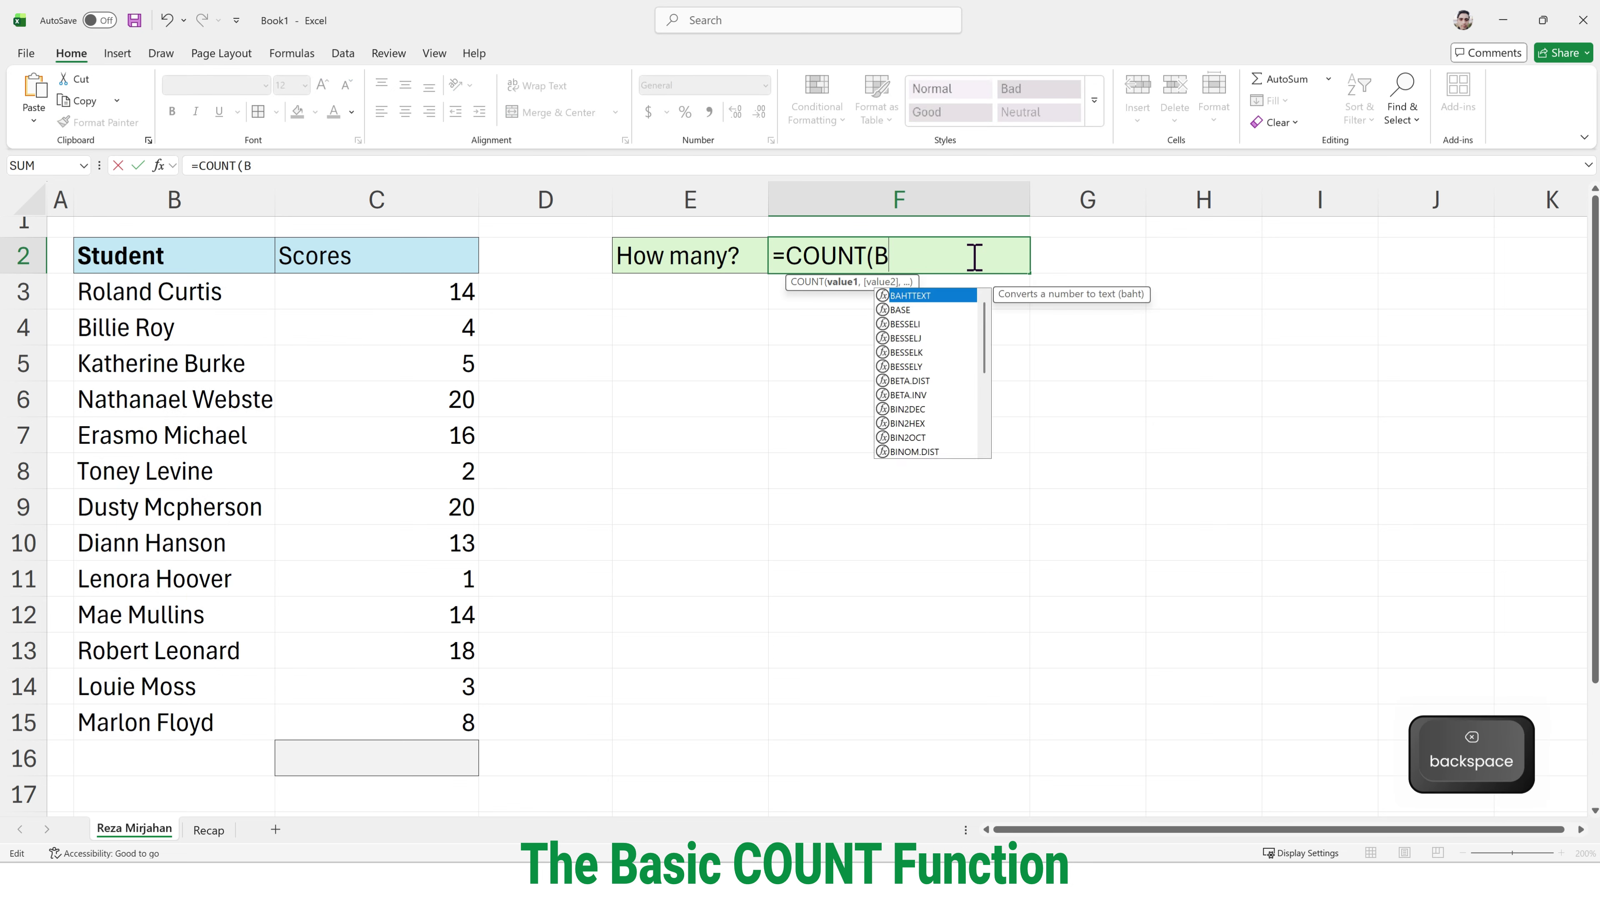
pyautogui.moveTo(374, 305); pyautogui.dragTo(404, 726)
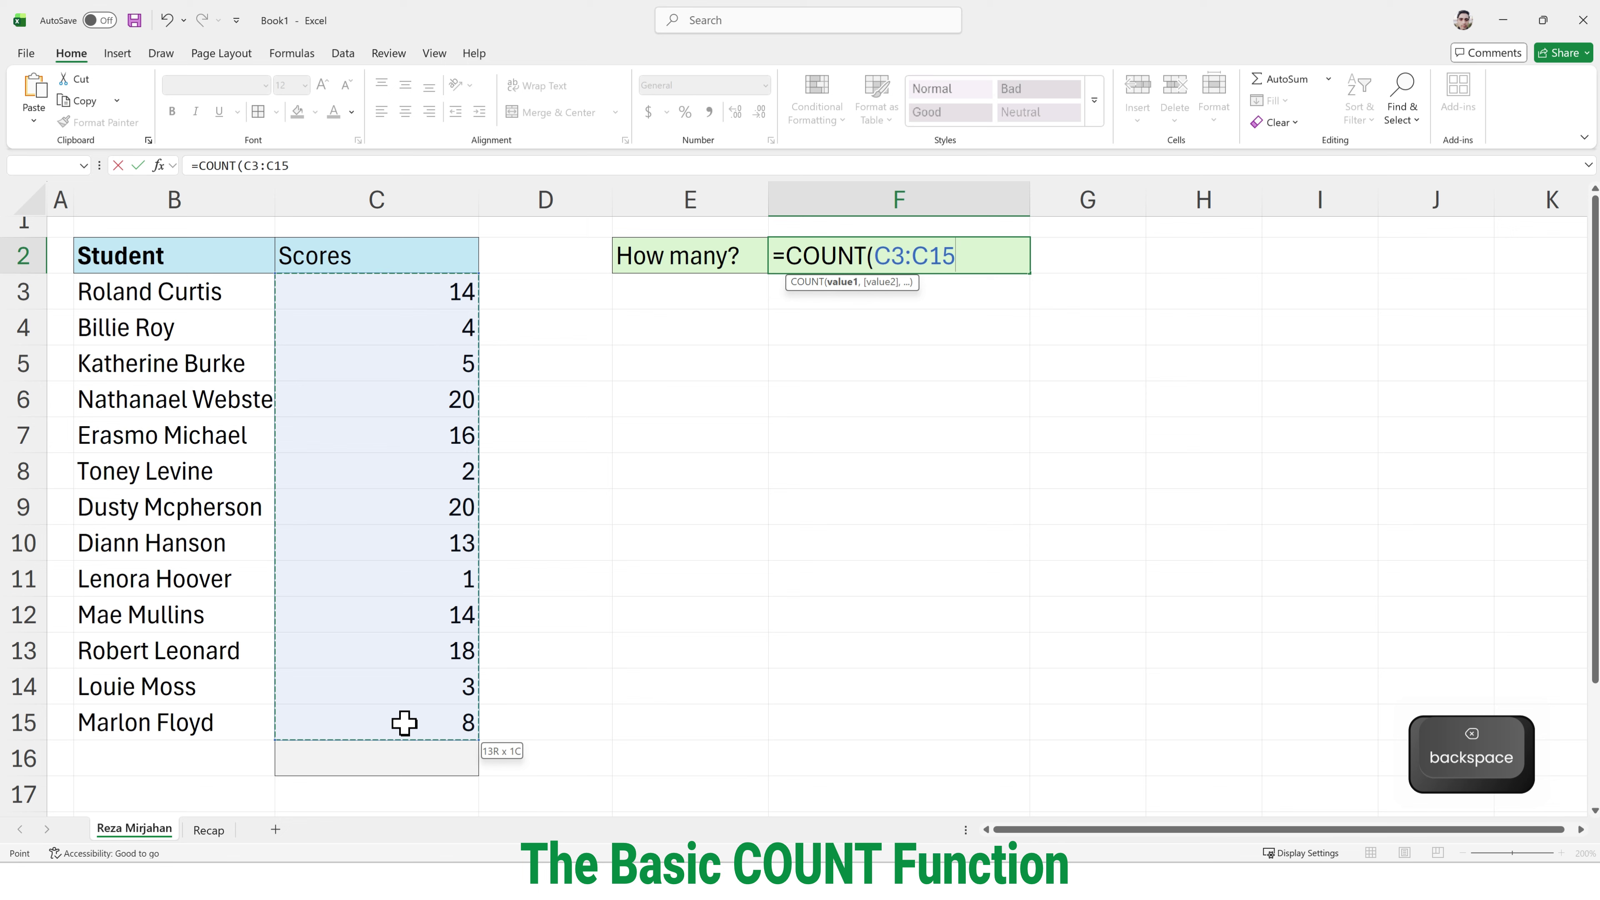
pyautogui.write(')')
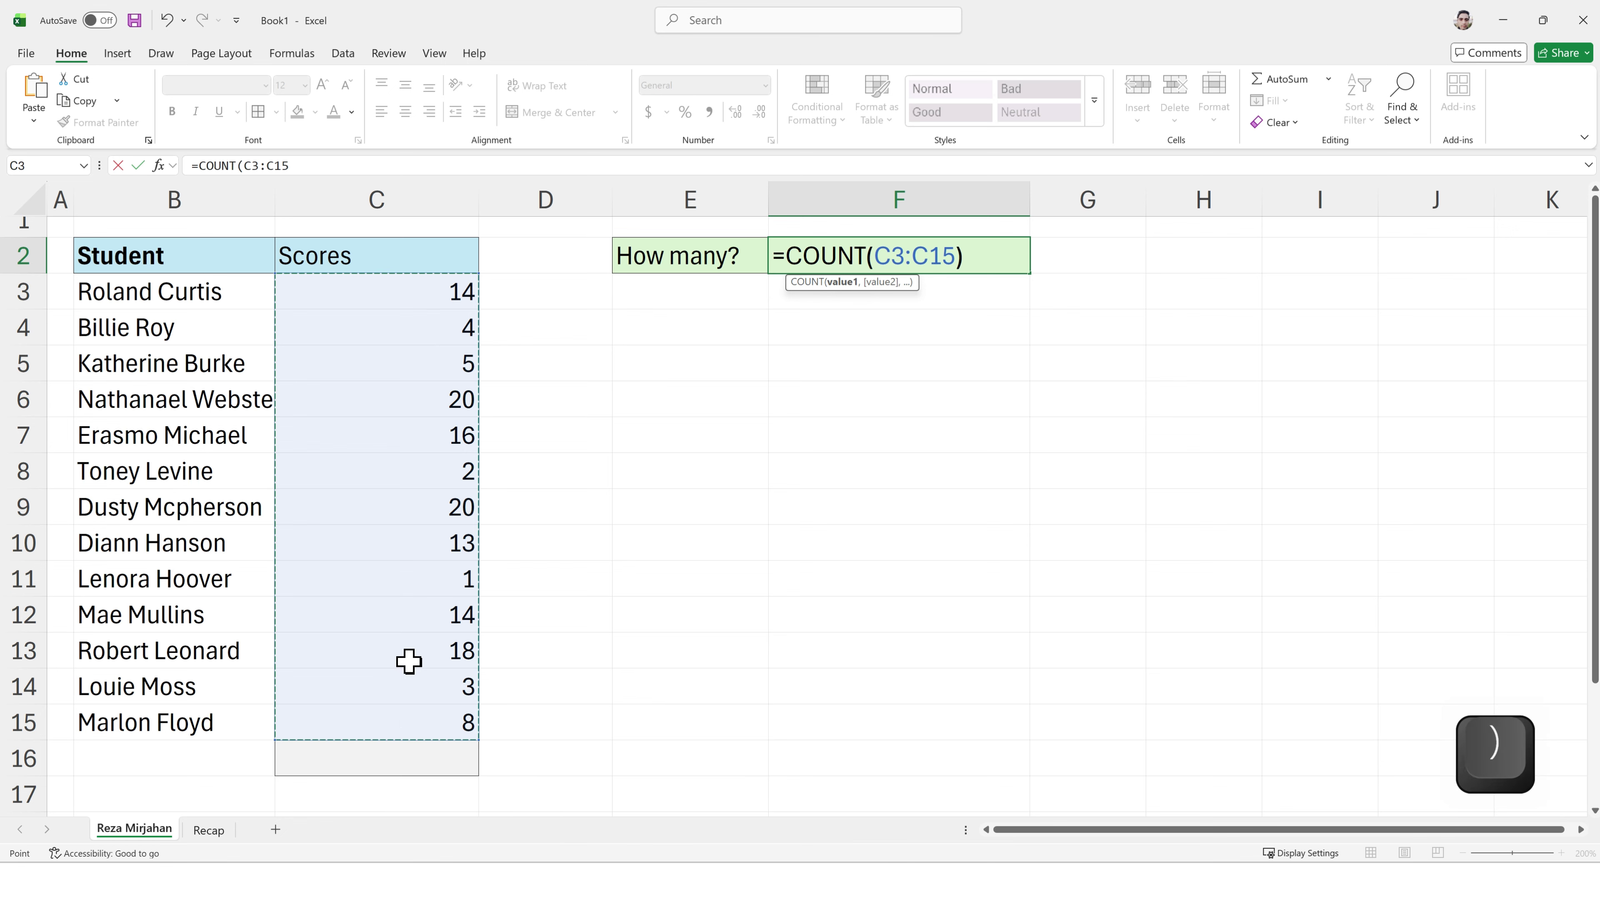
pyautogui.press('Return')
pyautogui.click(968, 250)
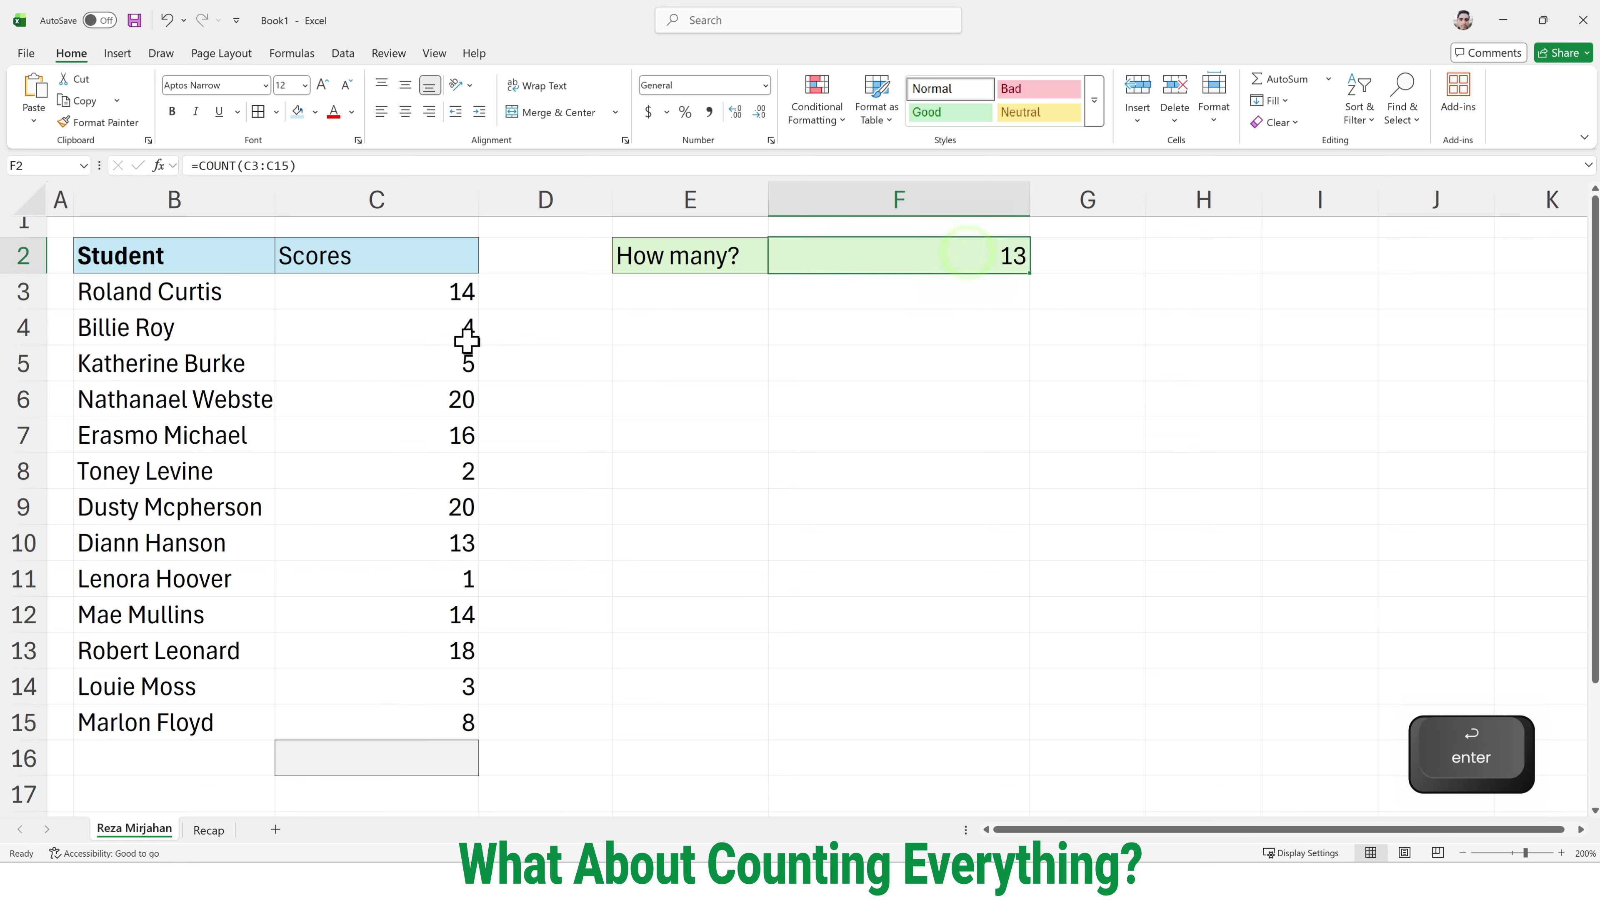
# Step: Compare the scores range with the formula in F2, then undo the last range change
pyautogui.moveTo(429, 304); pyautogui.dragTo(418, 724)
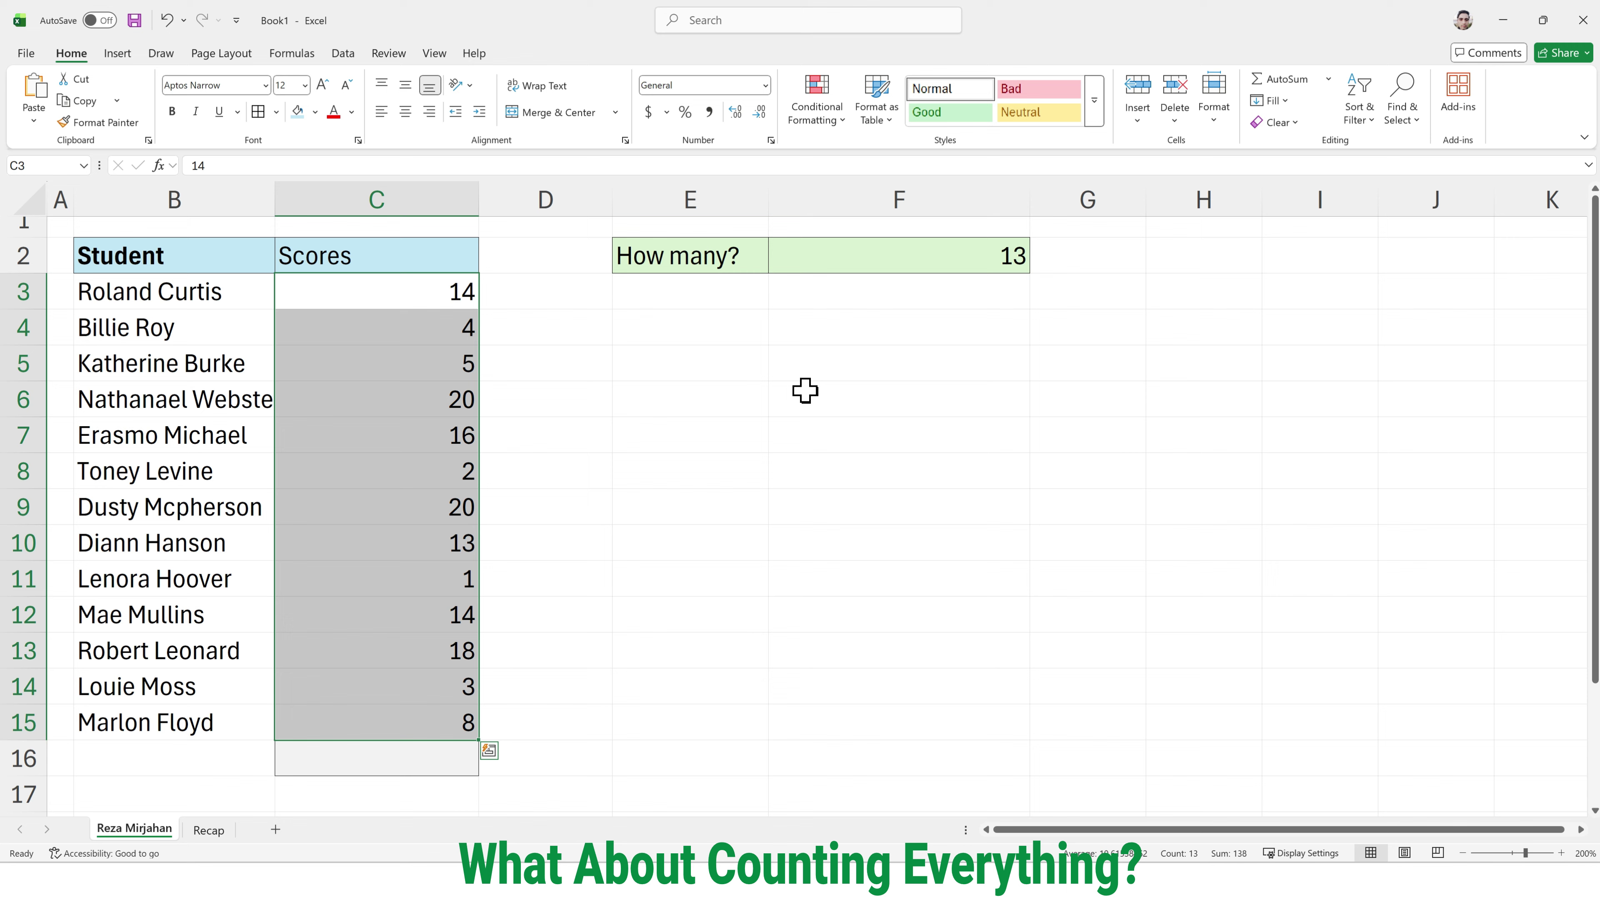
pyautogui.doubleClick(873, 258)
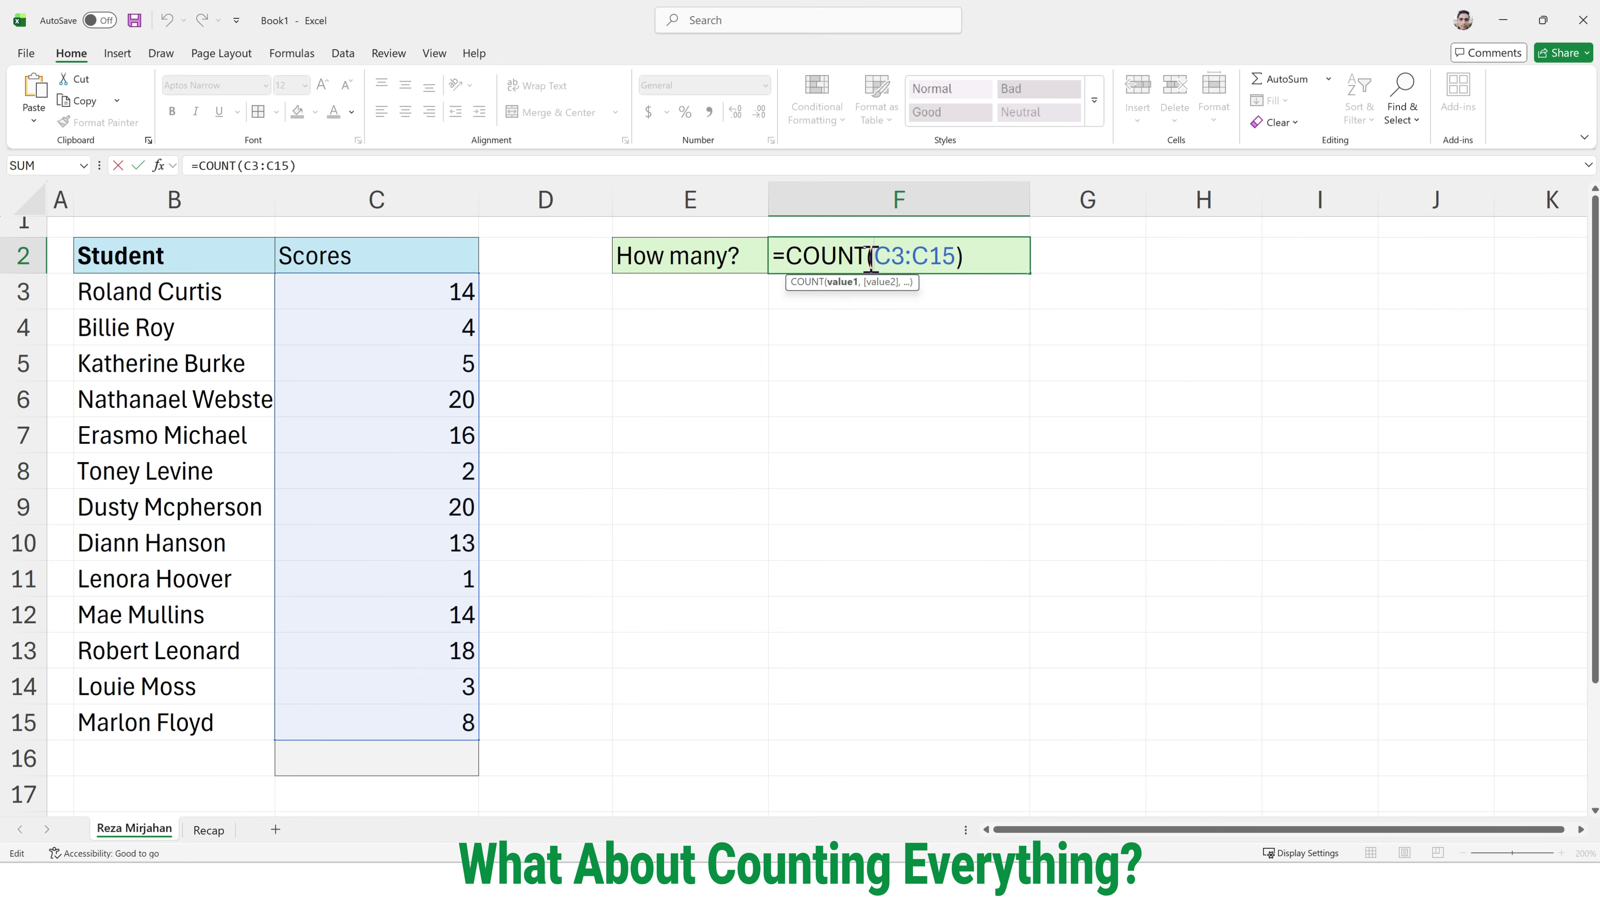
pyautogui.click(868, 315)
pyautogui.click(842, 382)
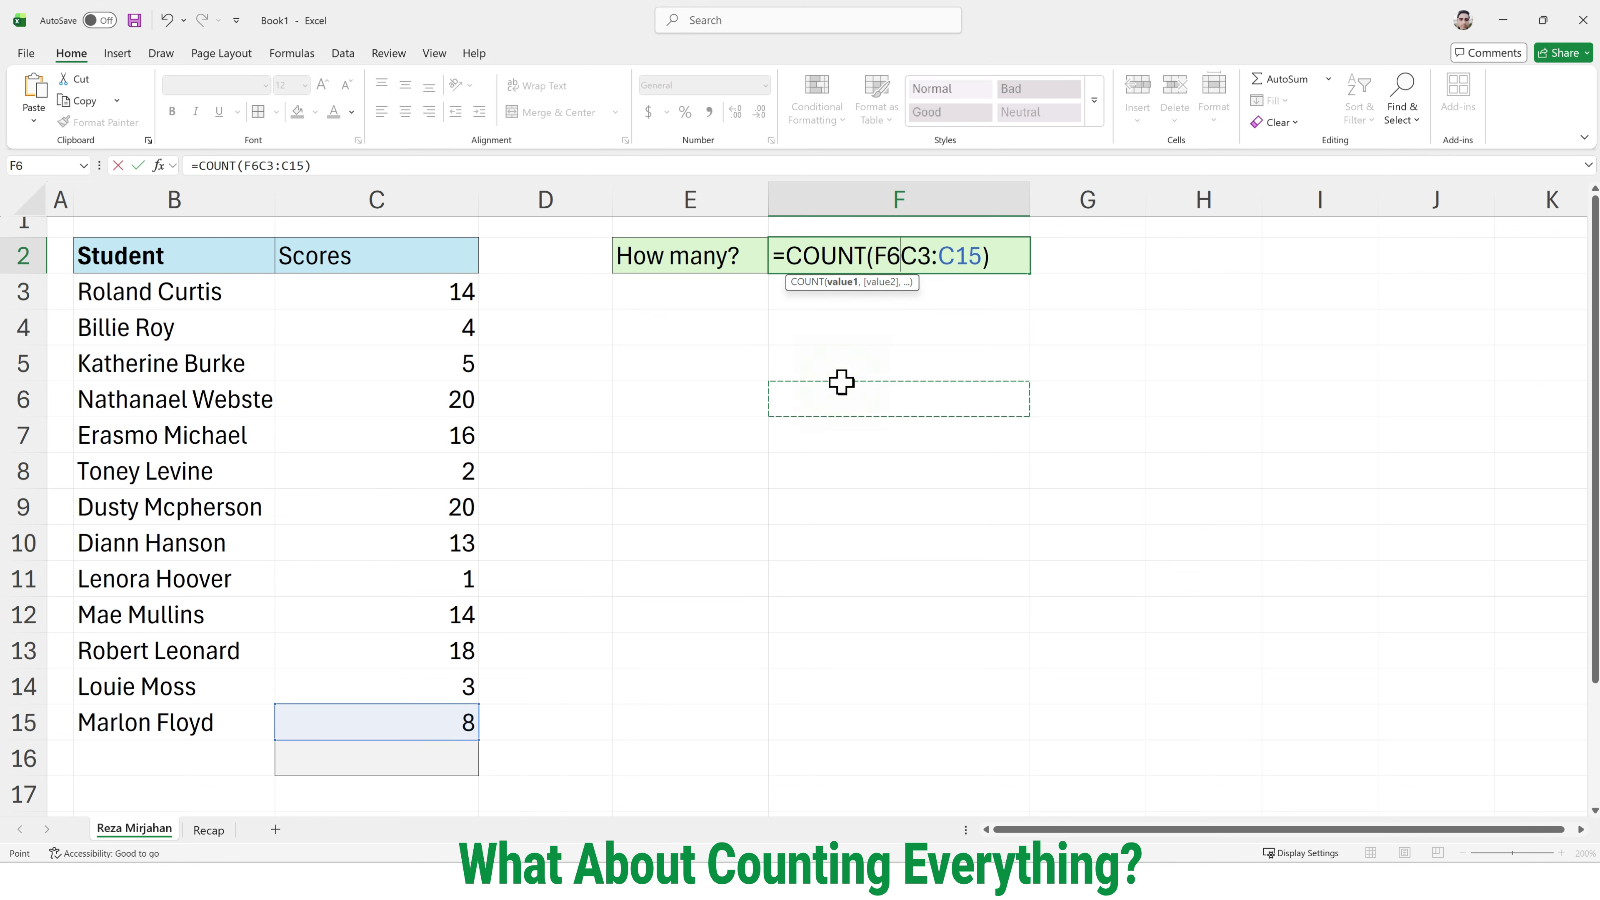
pyautogui.press('Escape')
pyautogui.hotkey('ctrl', 'z')
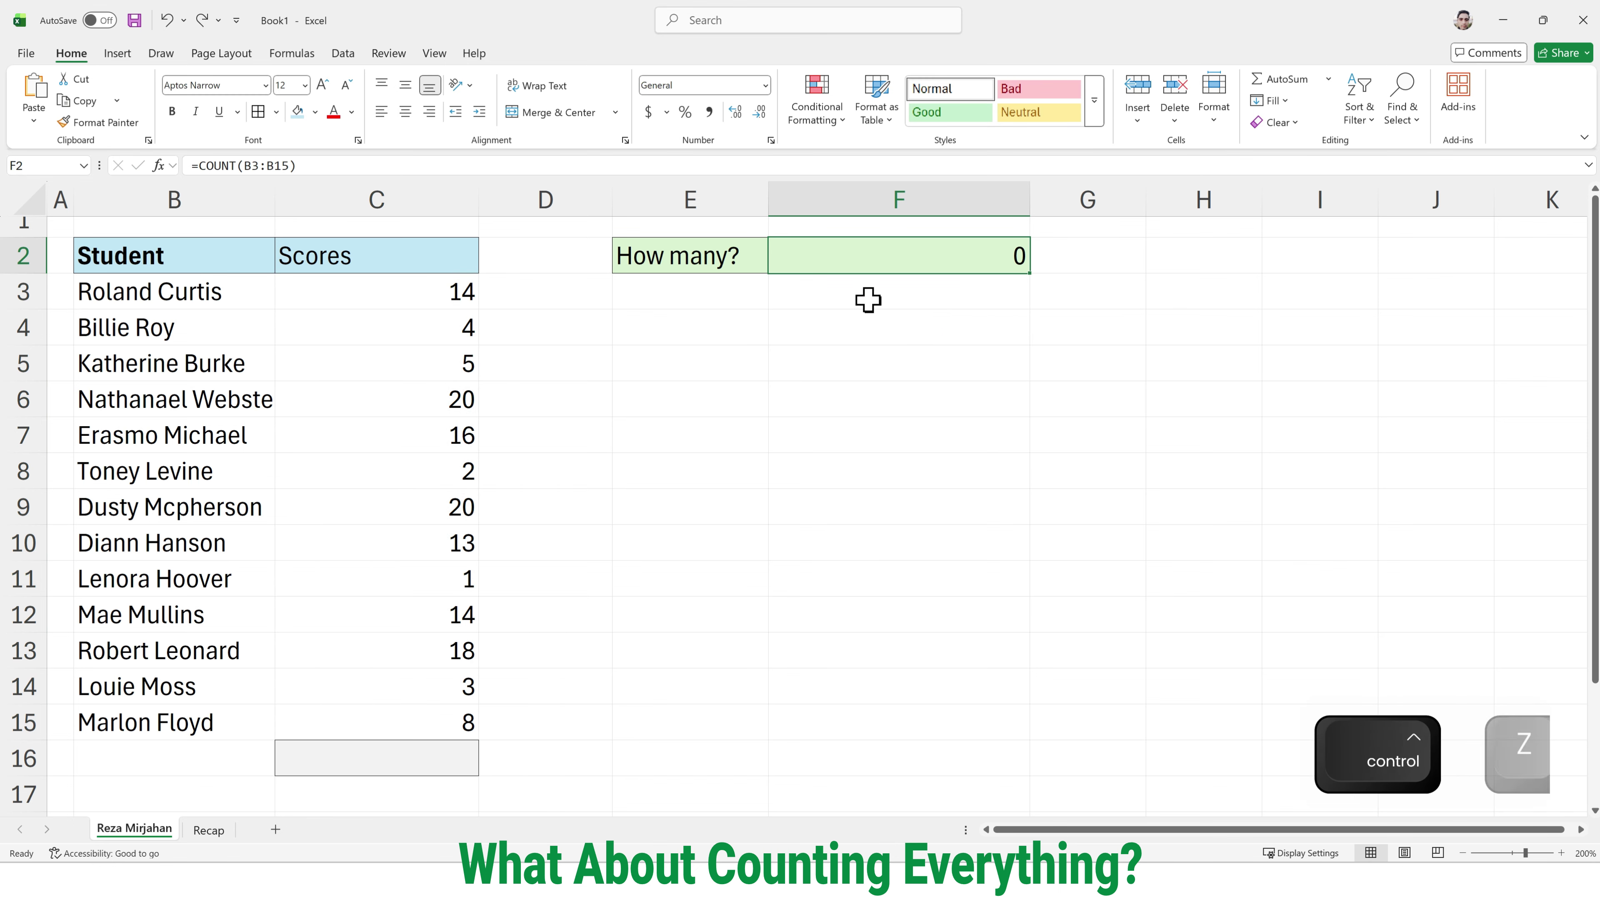
# Step: Change the function in F2 to COUNTA so the formula reads =COUNTA(B3:B15) and counts all non-empty student cells
pyautogui.click(908, 258)
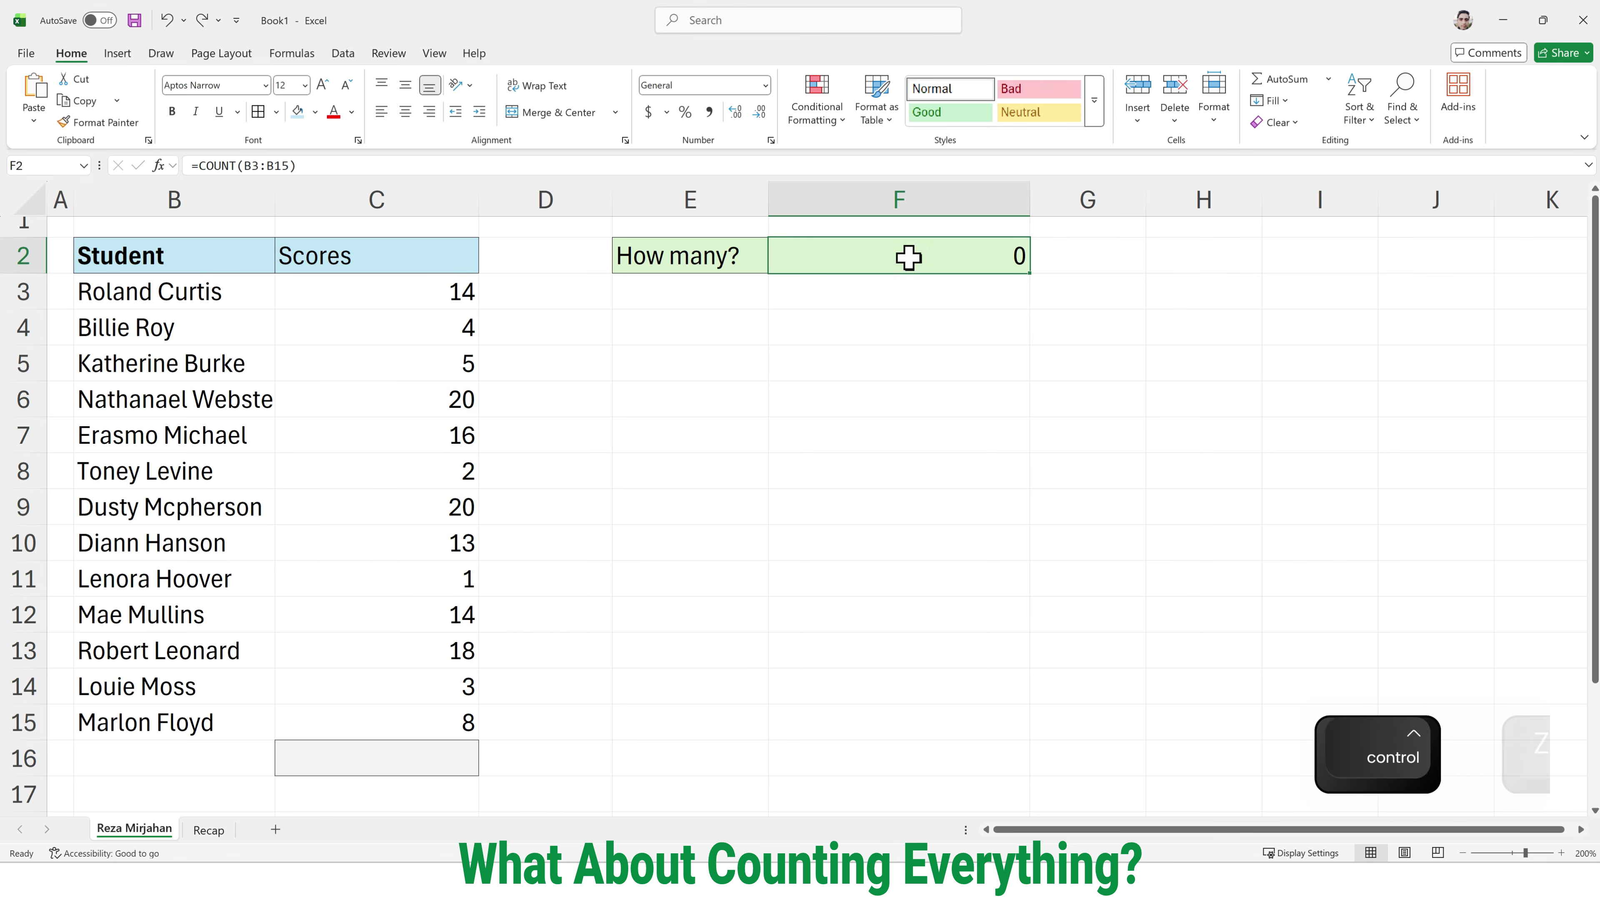
pyautogui.doubleClick(908, 258)
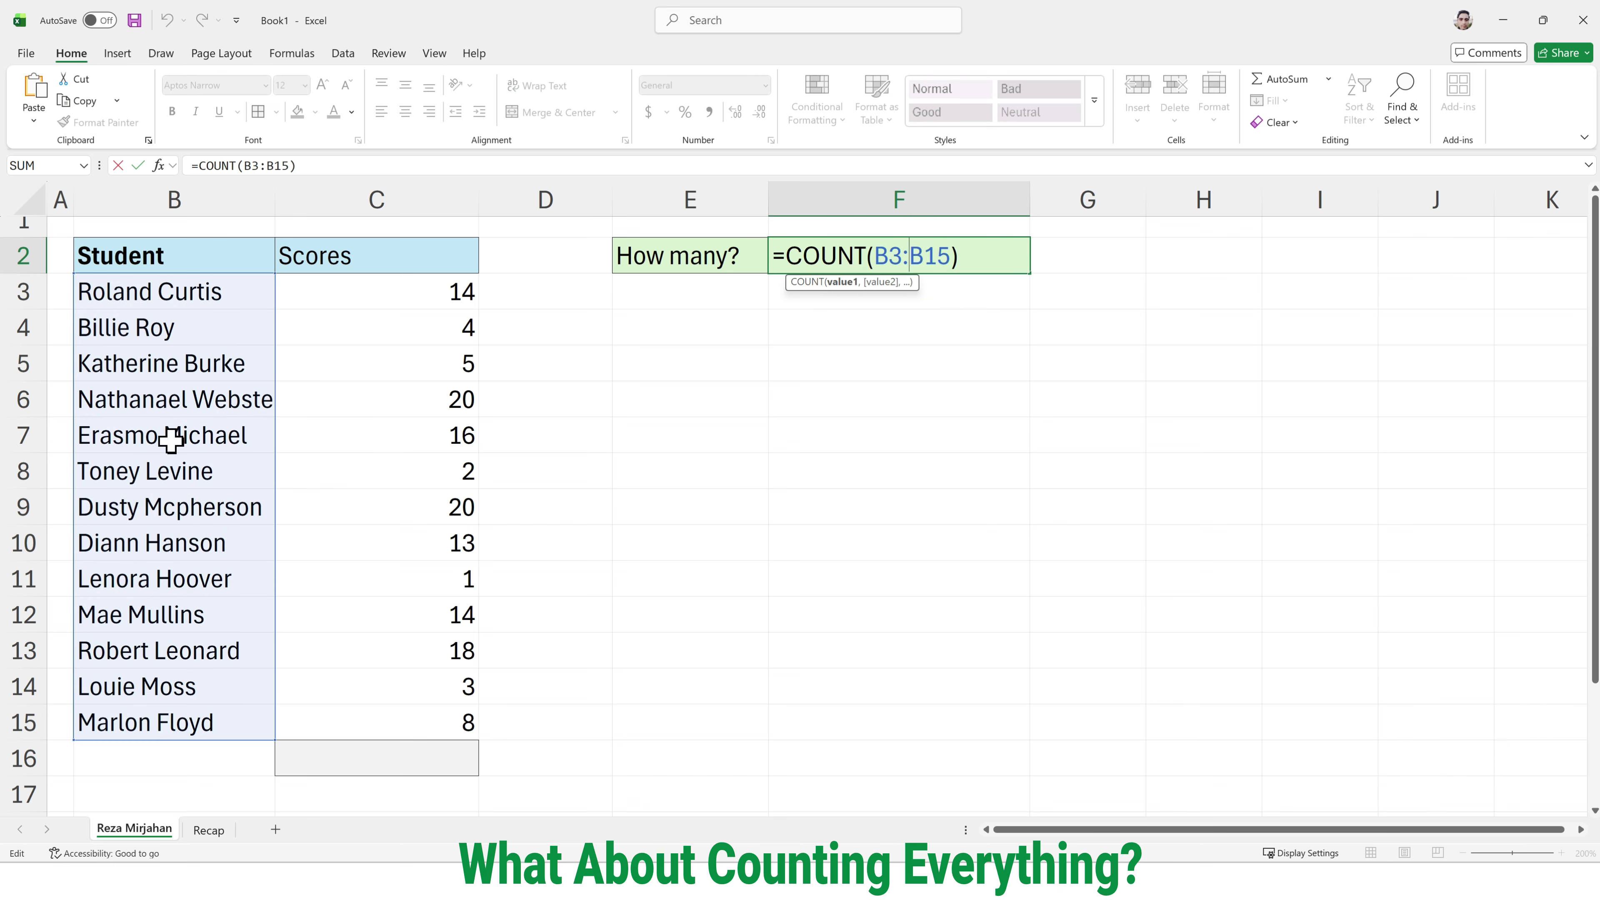
pyautogui.click(868, 258)
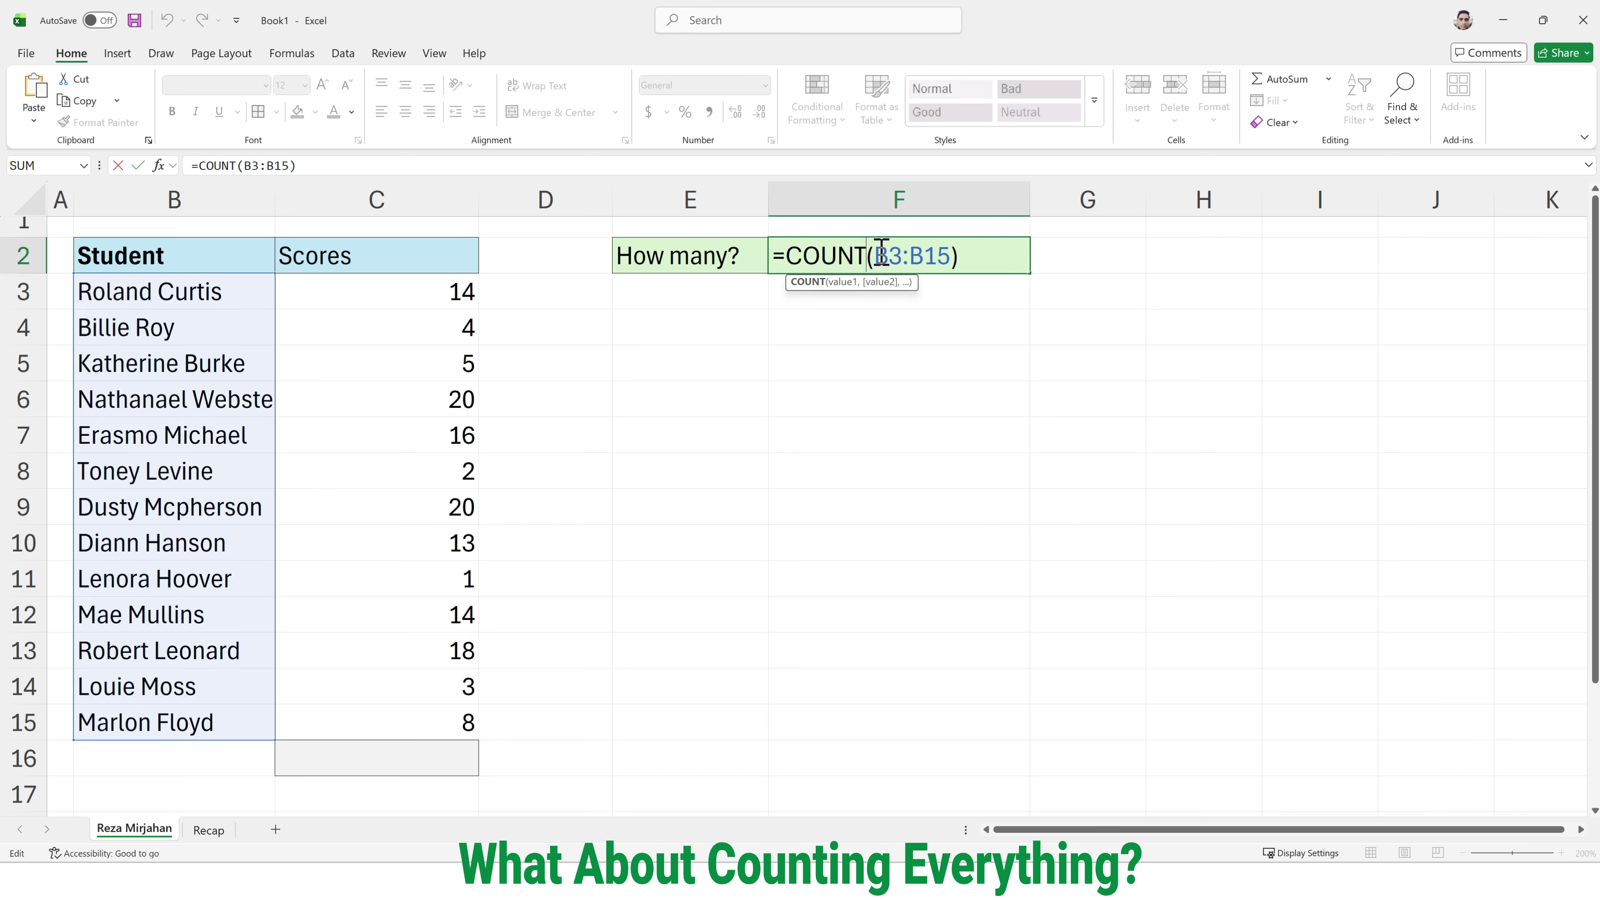
pyautogui.write('A')
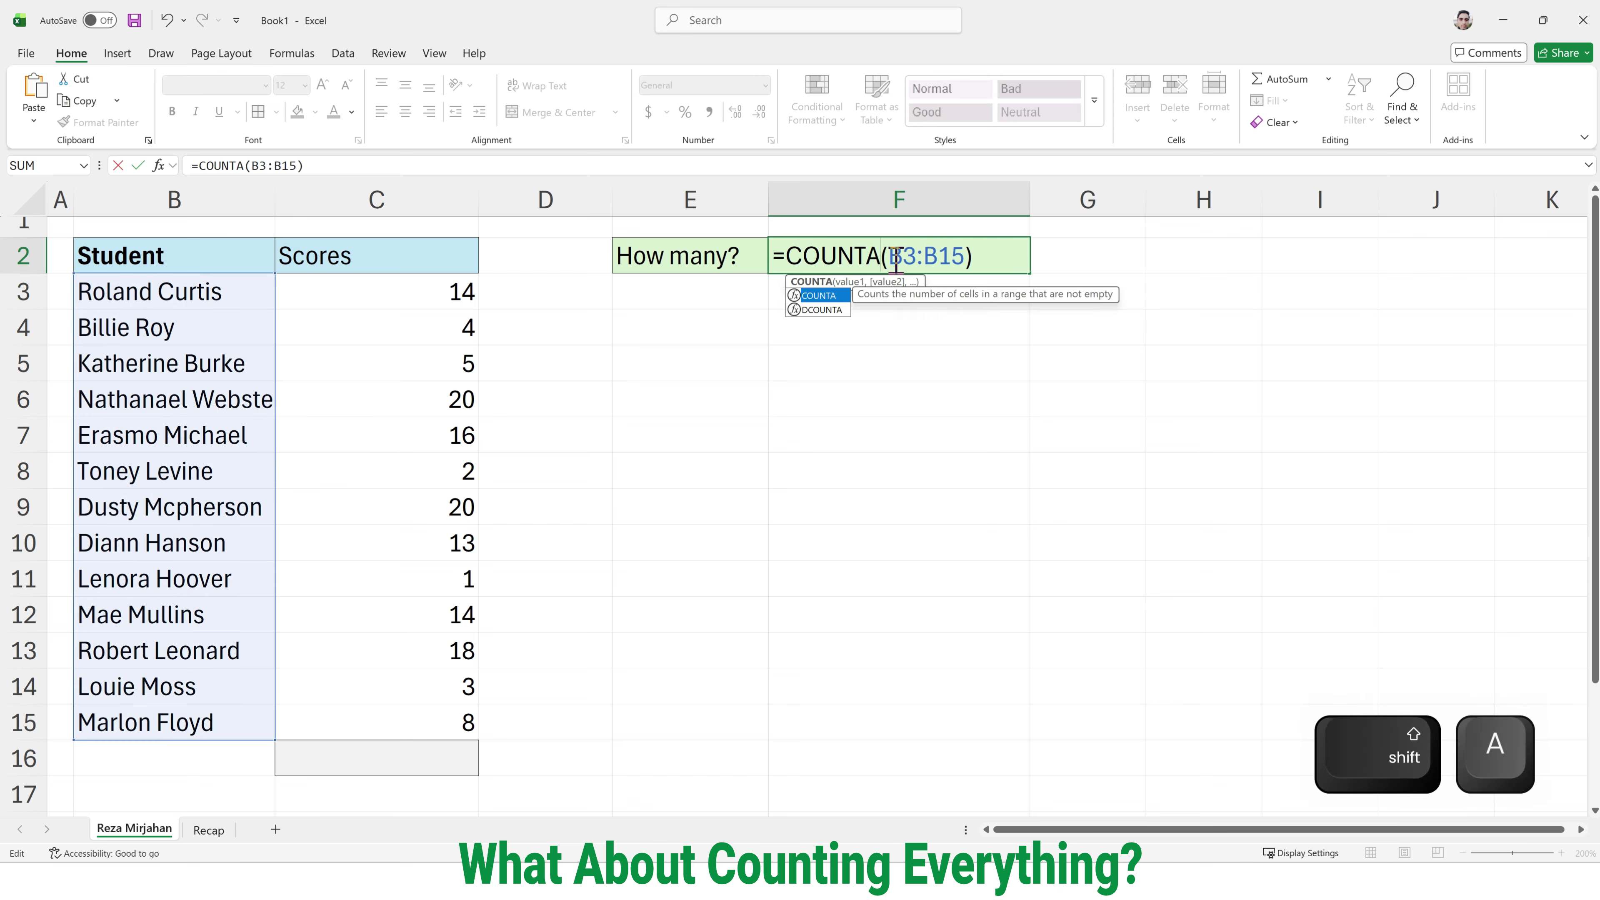
pyautogui.click(994, 262)
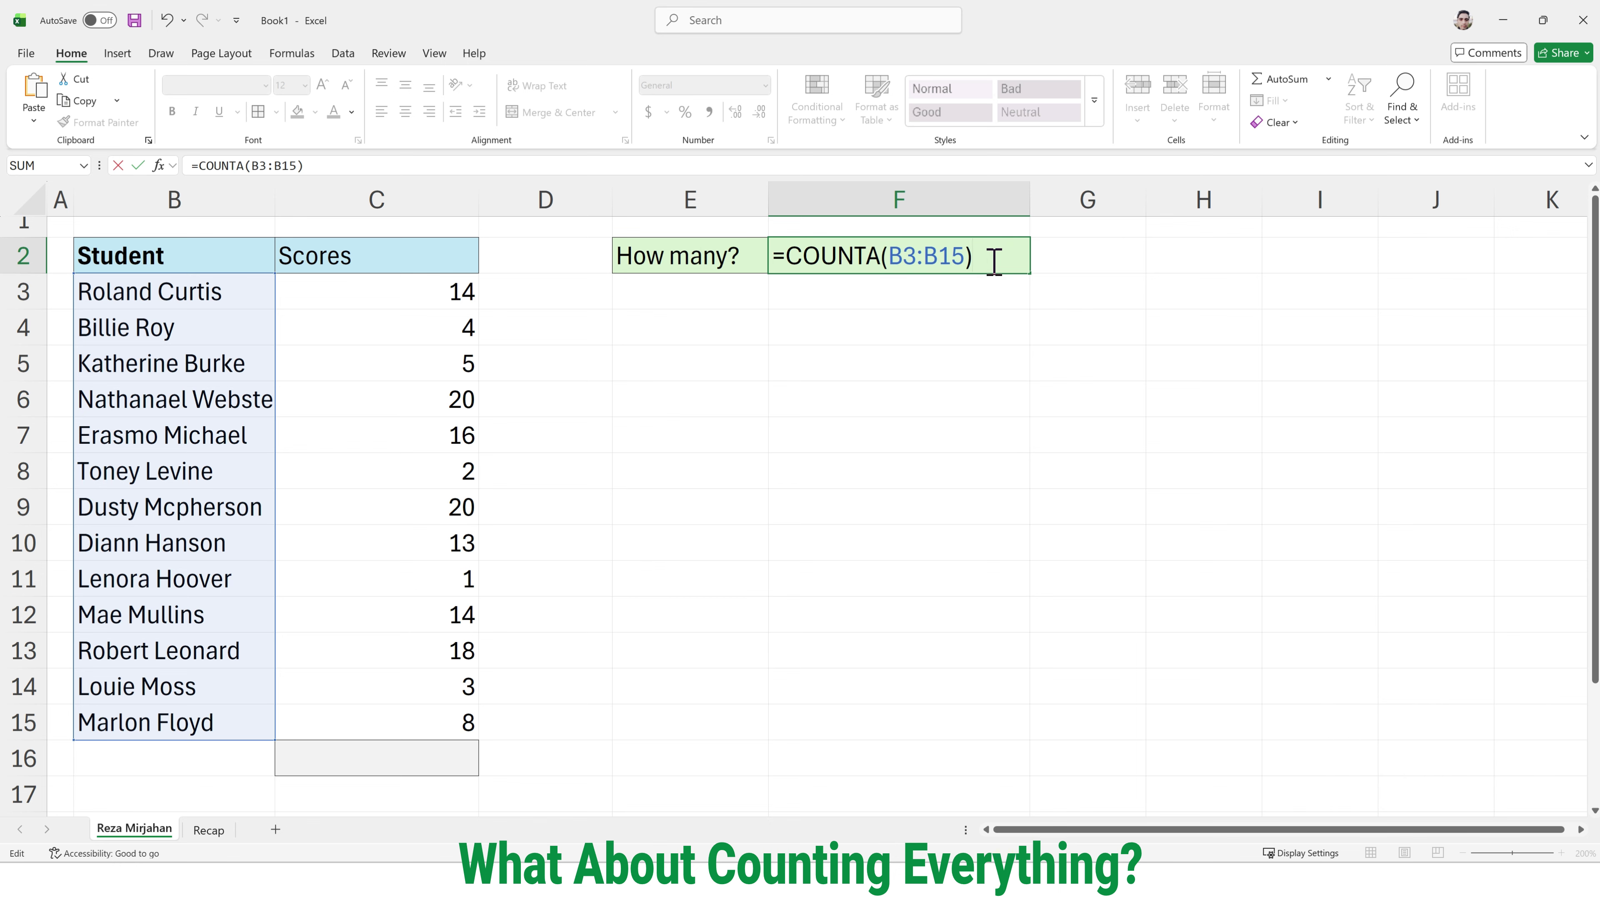
pyautogui.press('Return')
pyautogui.click(993, 261)
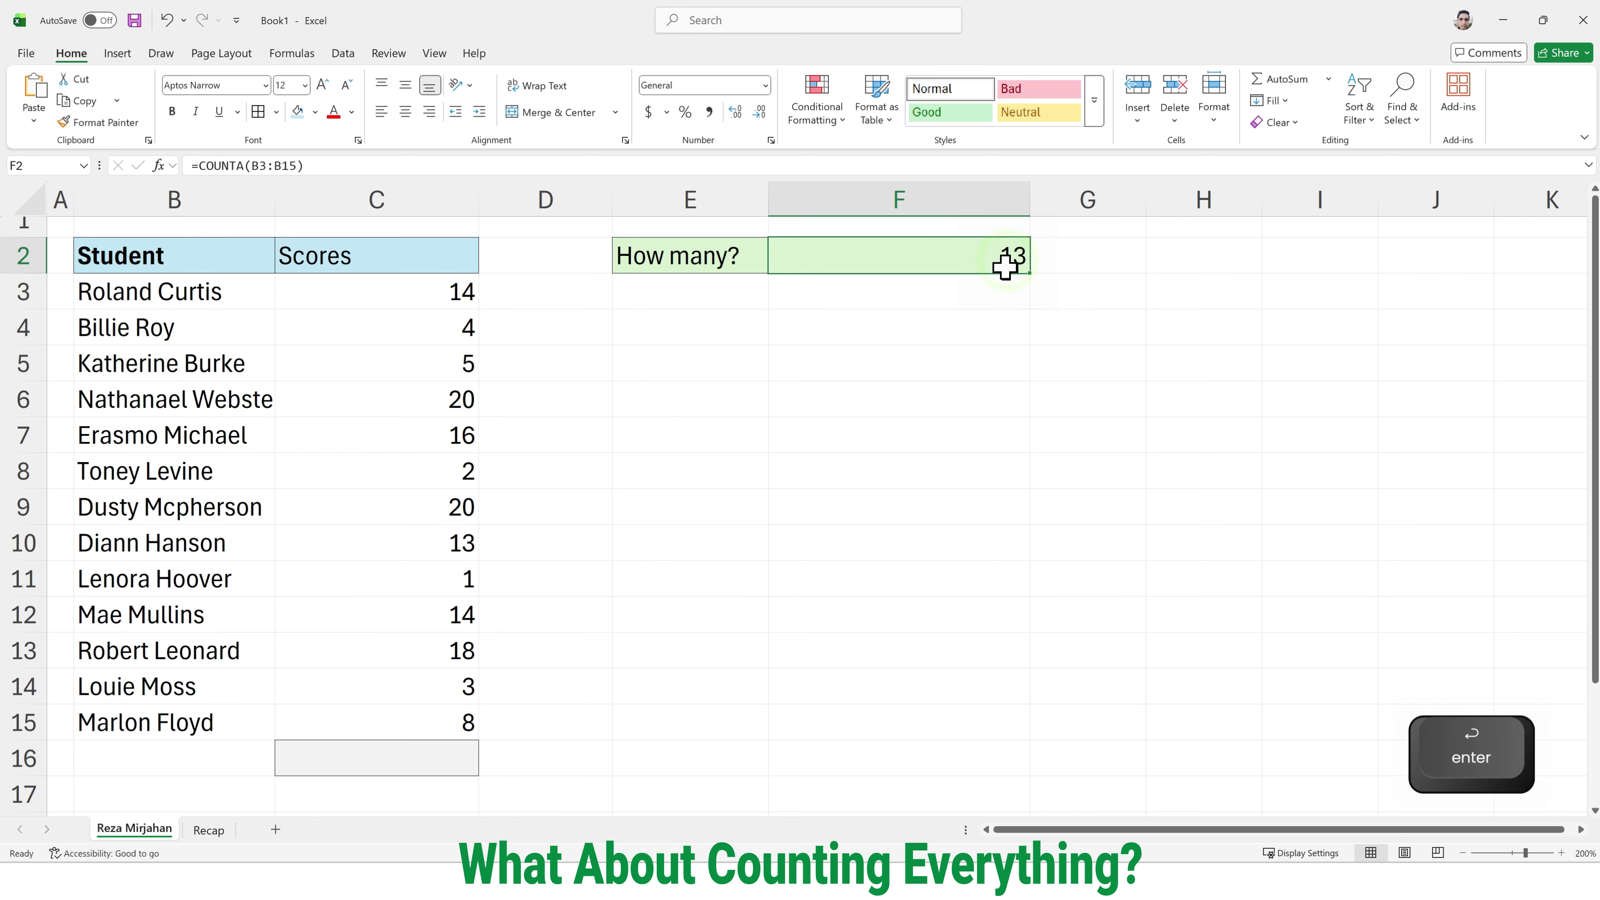
pyautogui.doubleClick(856, 251)
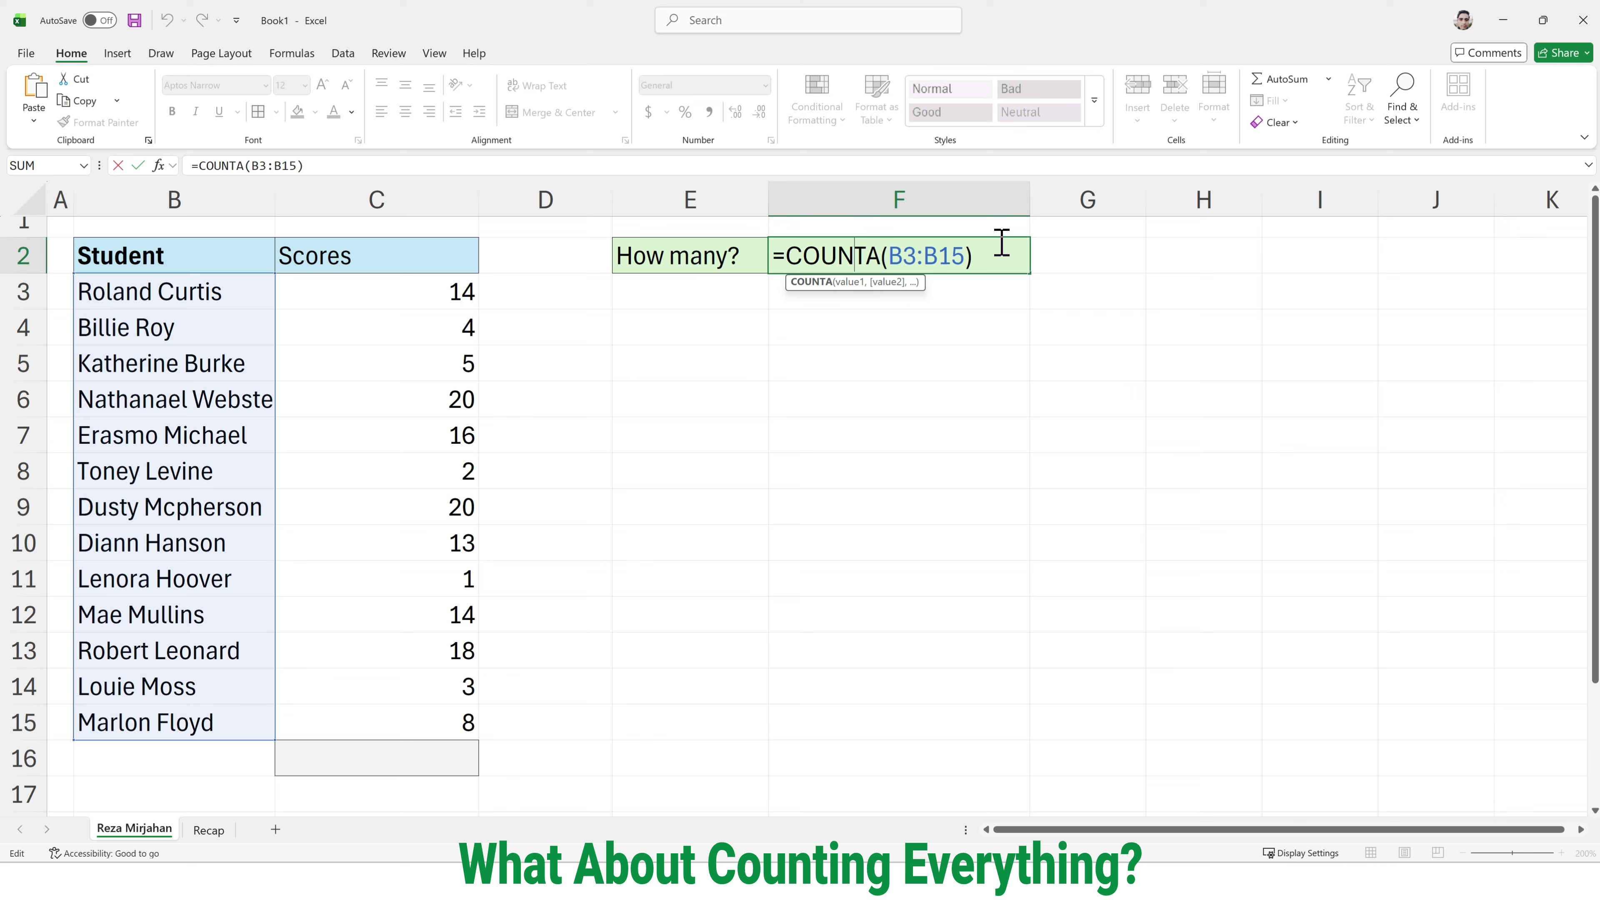
pyautogui.press('Return')
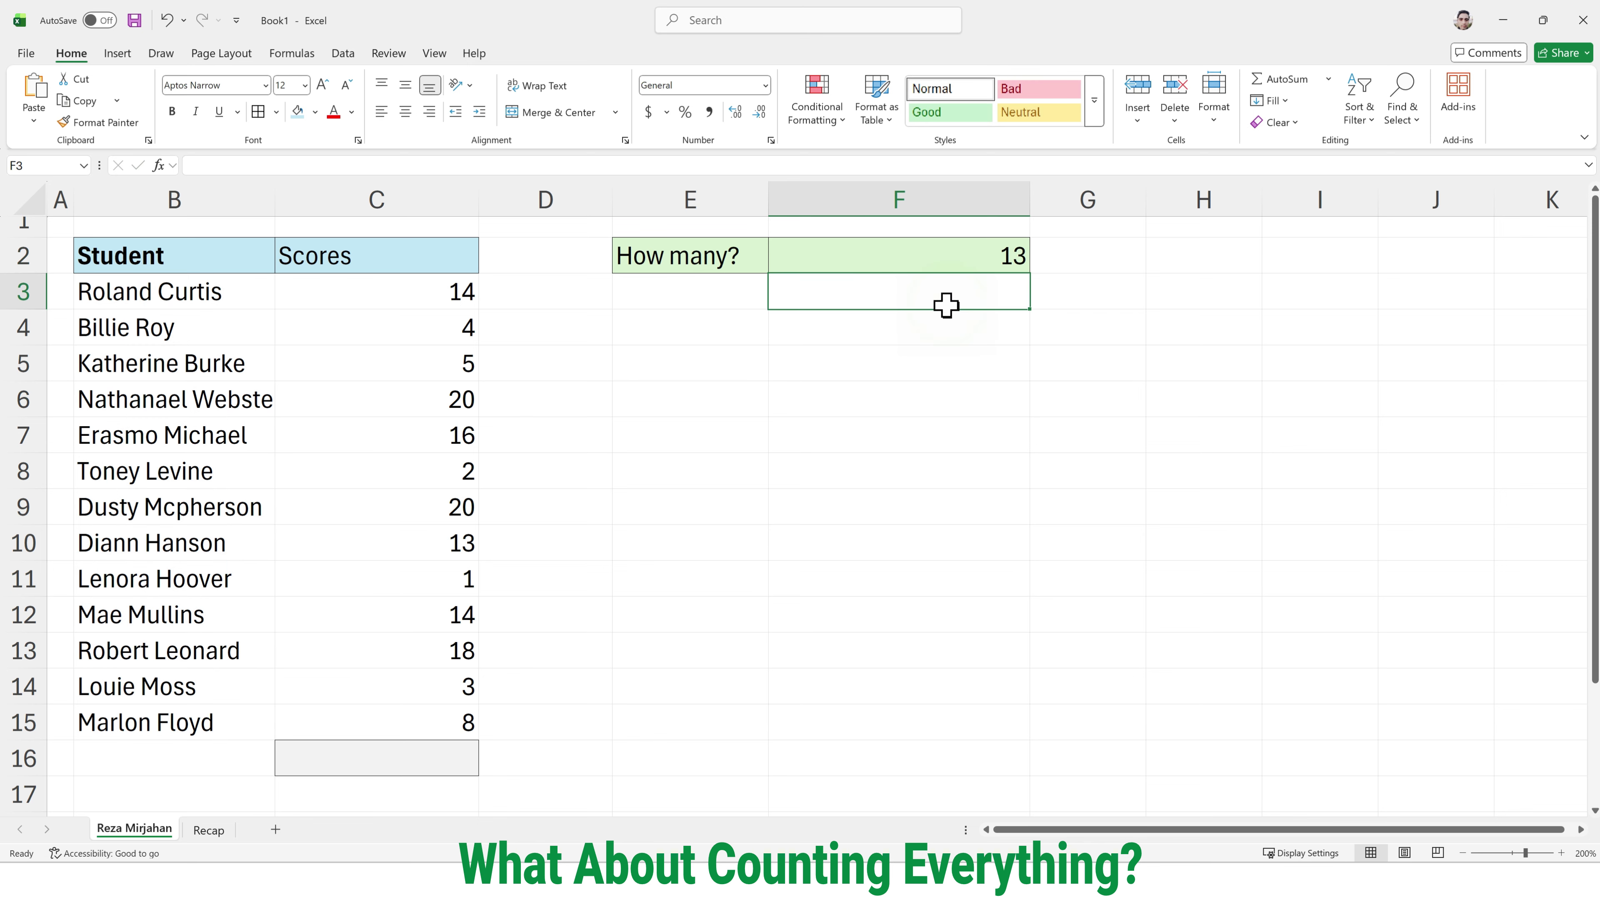
# Step: Clear the student name in B6 to test the COUNTA formula in F2, and undo the deletion
pyautogui.click(953, 254)
pyautogui.click(939, 321)
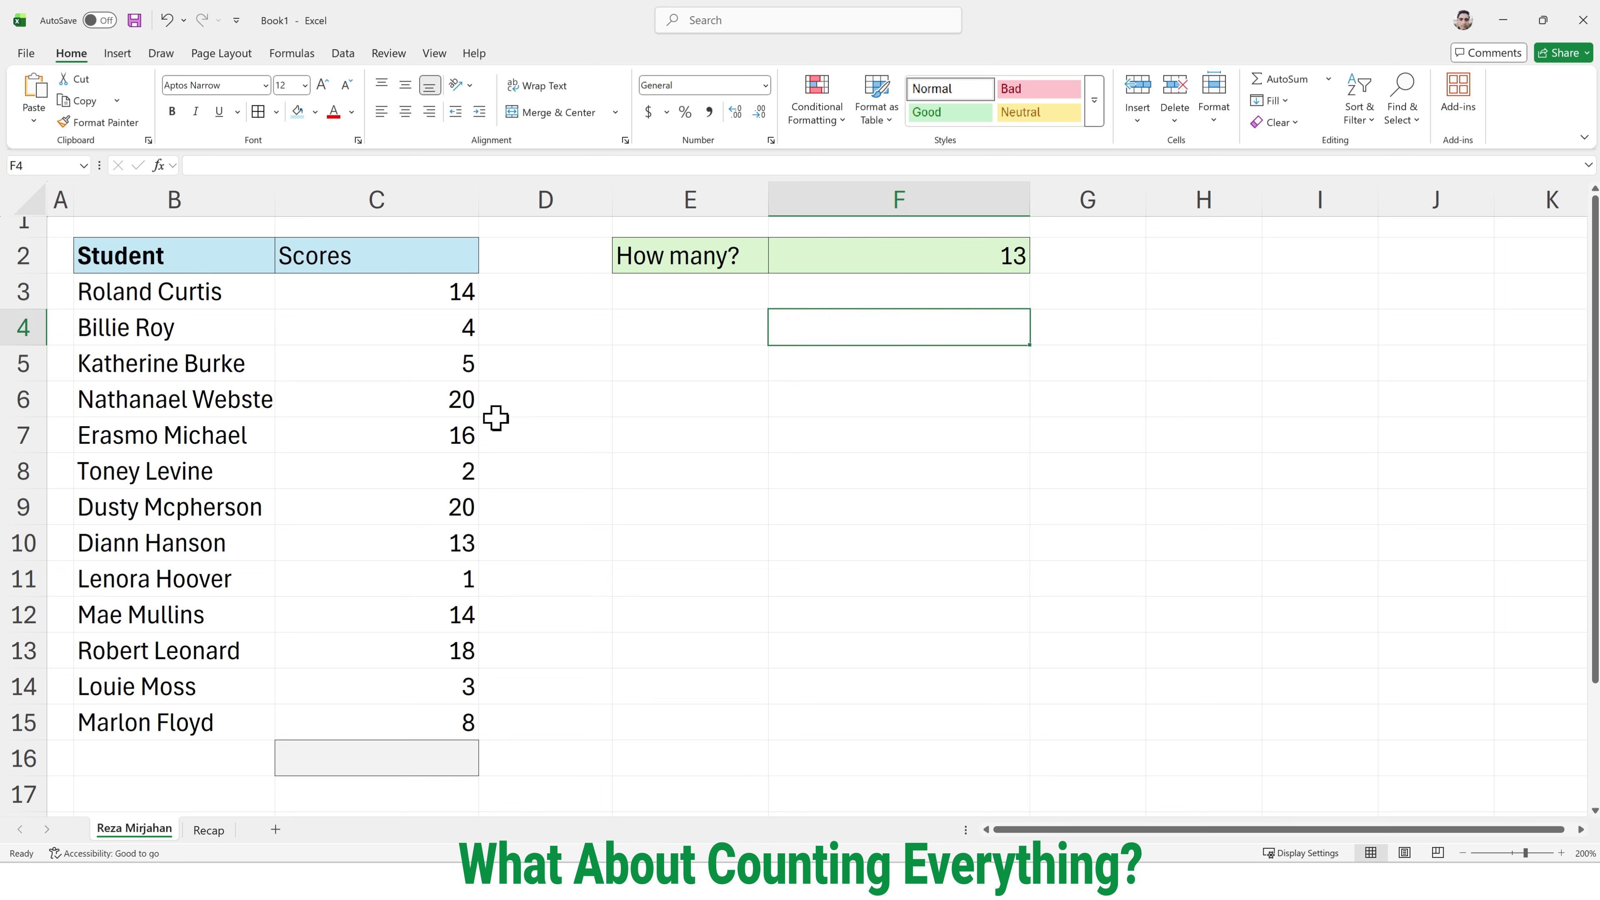
pyautogui.click(177, 398)
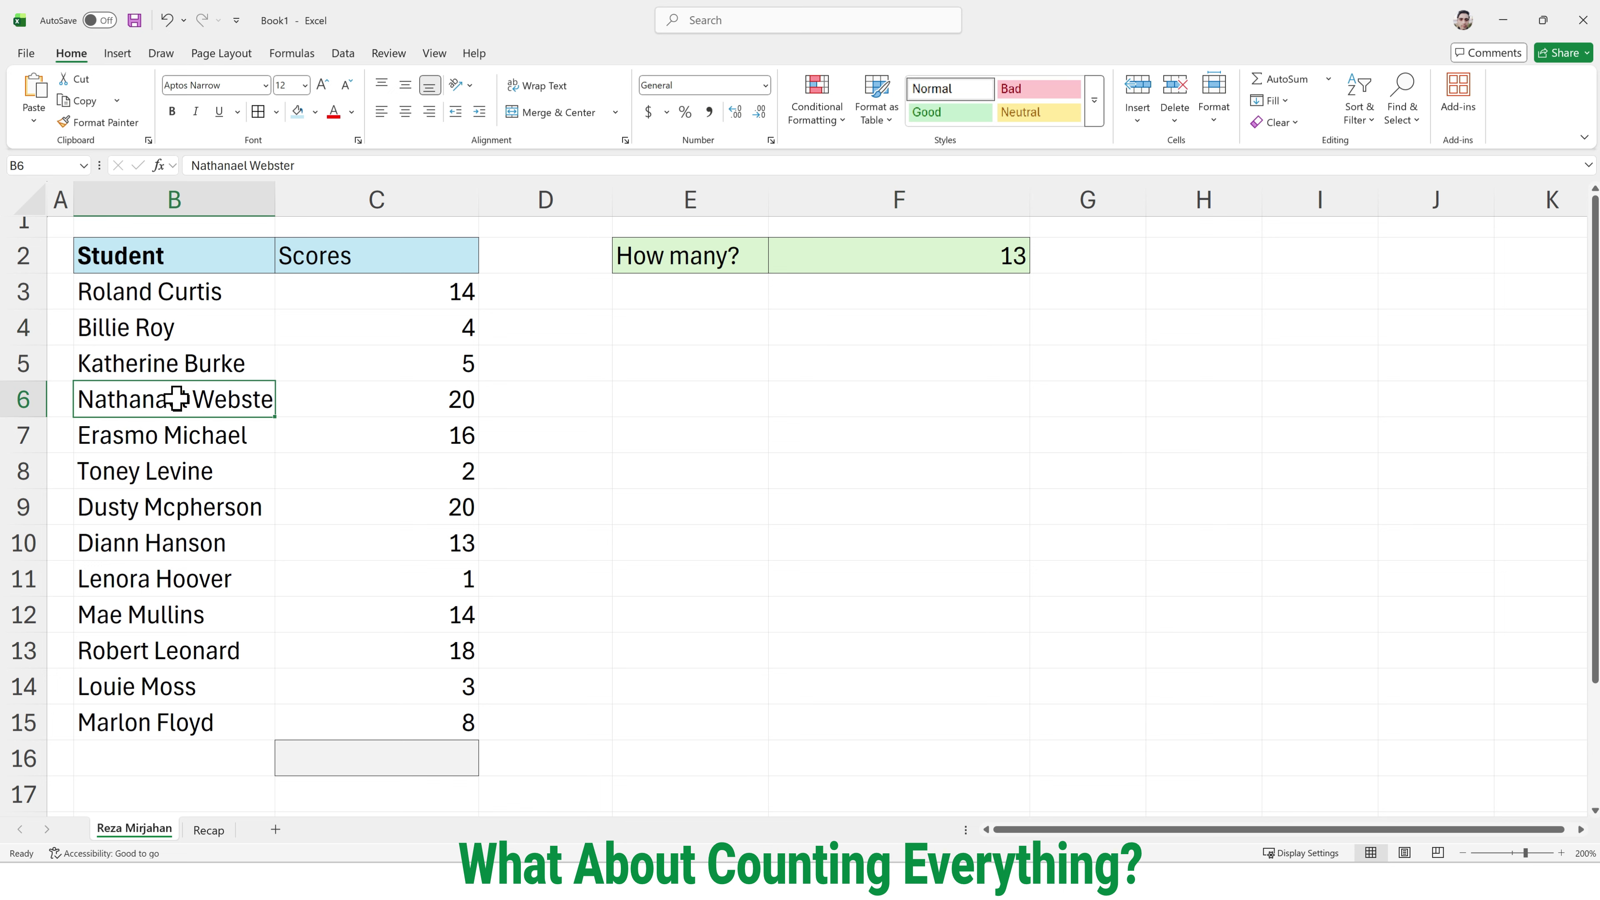
pyautogui.press('Delete')
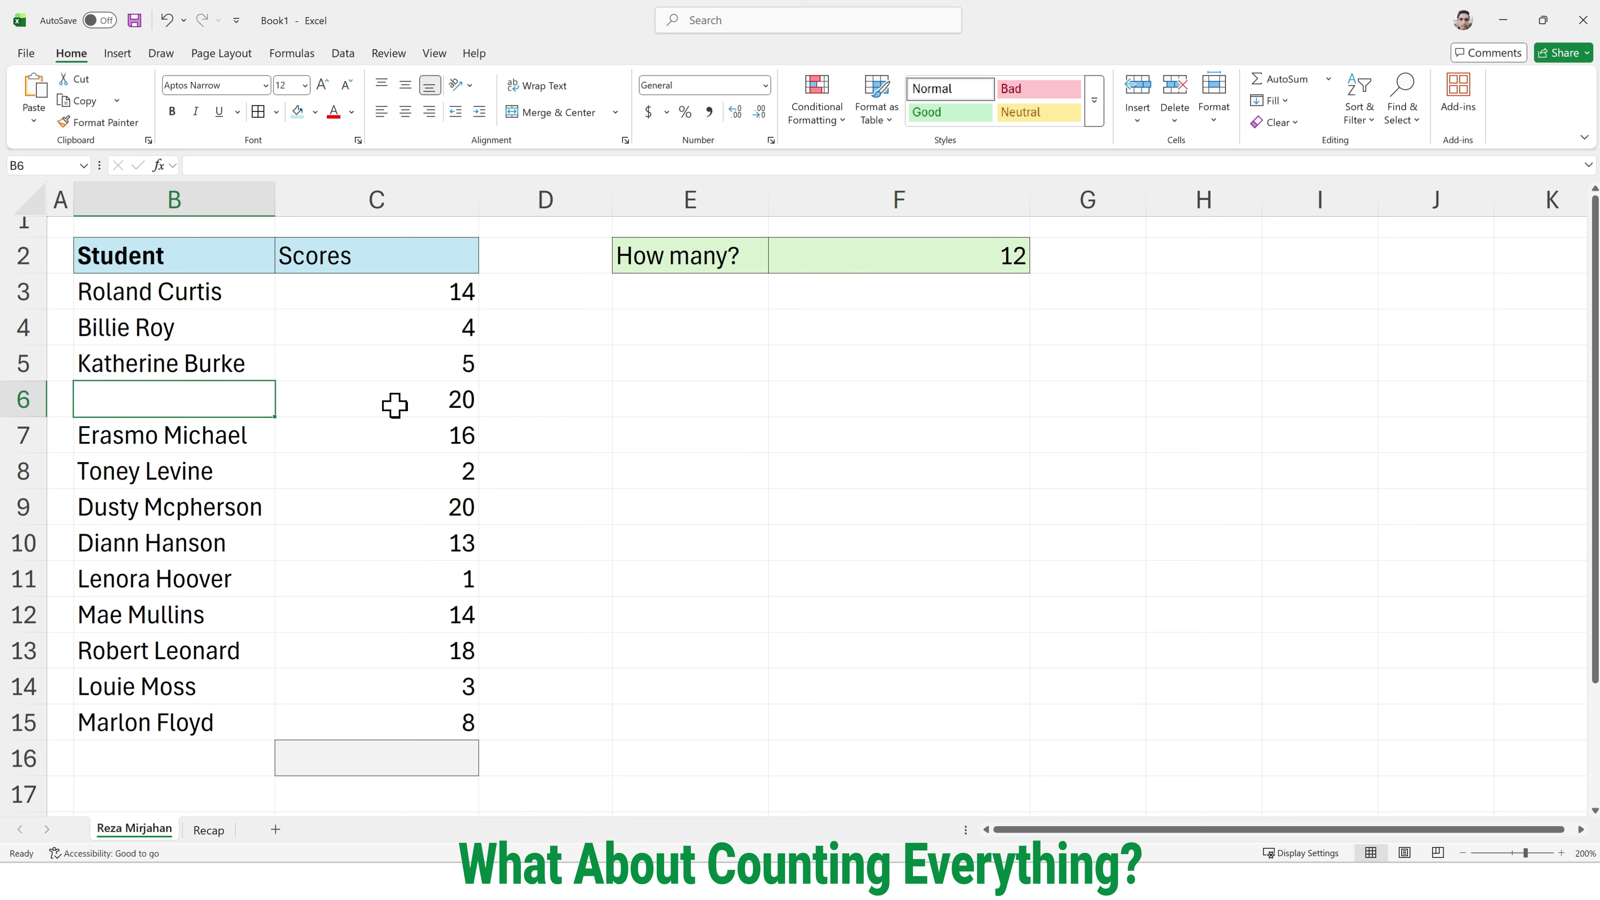
pyautogui.hotkey('ctrl', 'z')
# Step: Clear the student names in B5 and B7 to test the COUNTA formula again, and undo both deletions
pyautogui.click(196, 364)
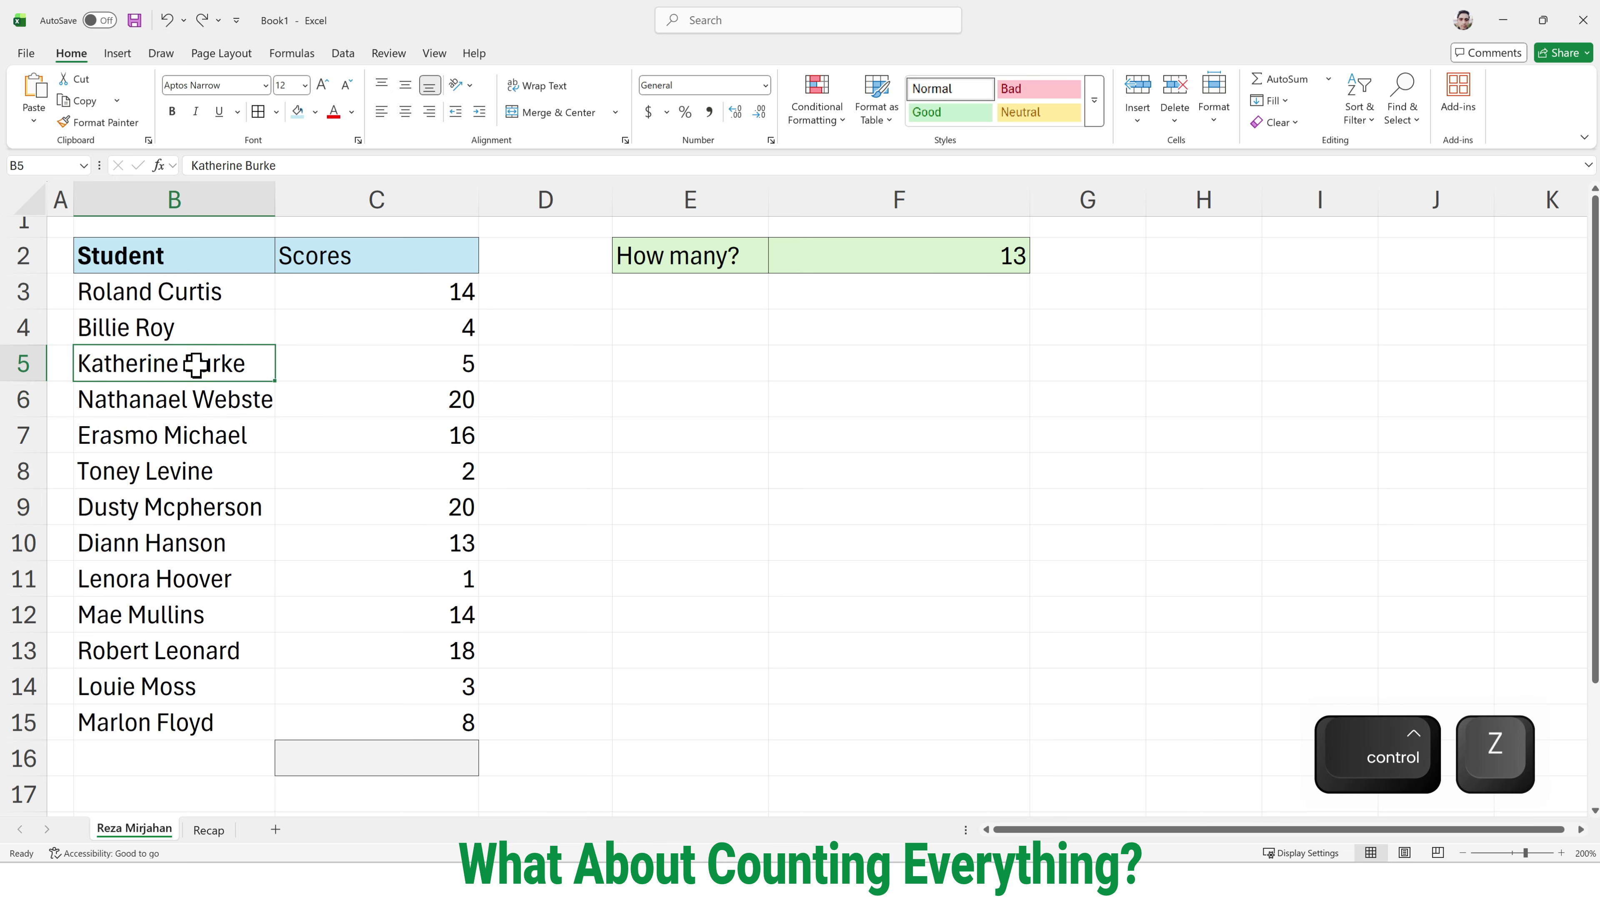
pyautogui.press('Delete')
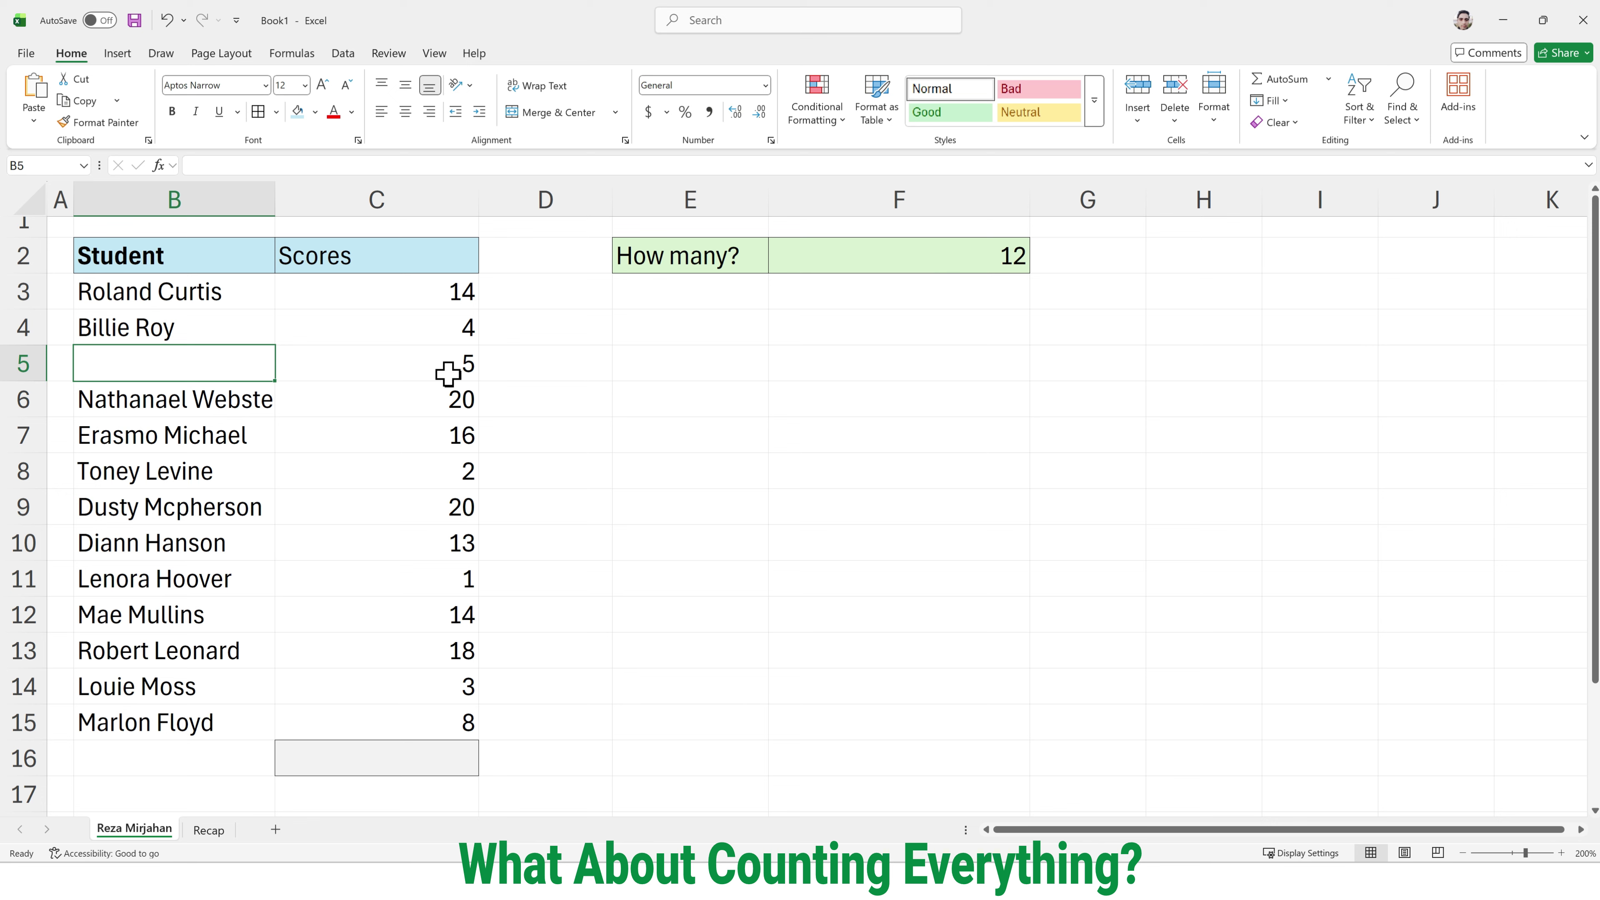
pyautogui.click(215, 449)
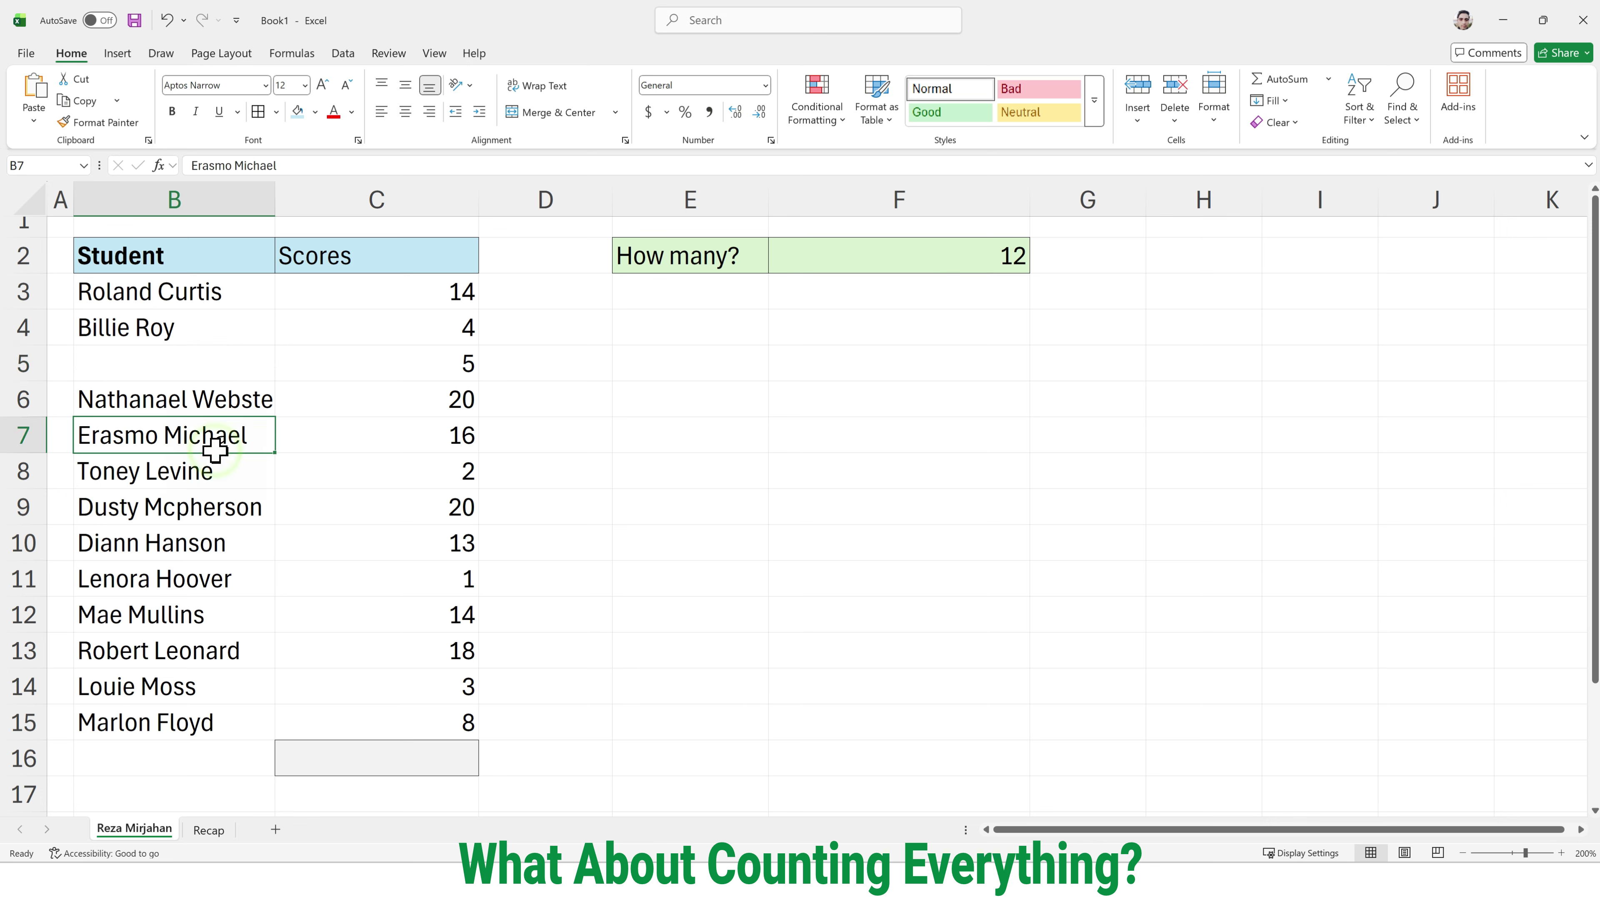
pyautogui.press('BackSpace')
pyautogui.click(743, 427)
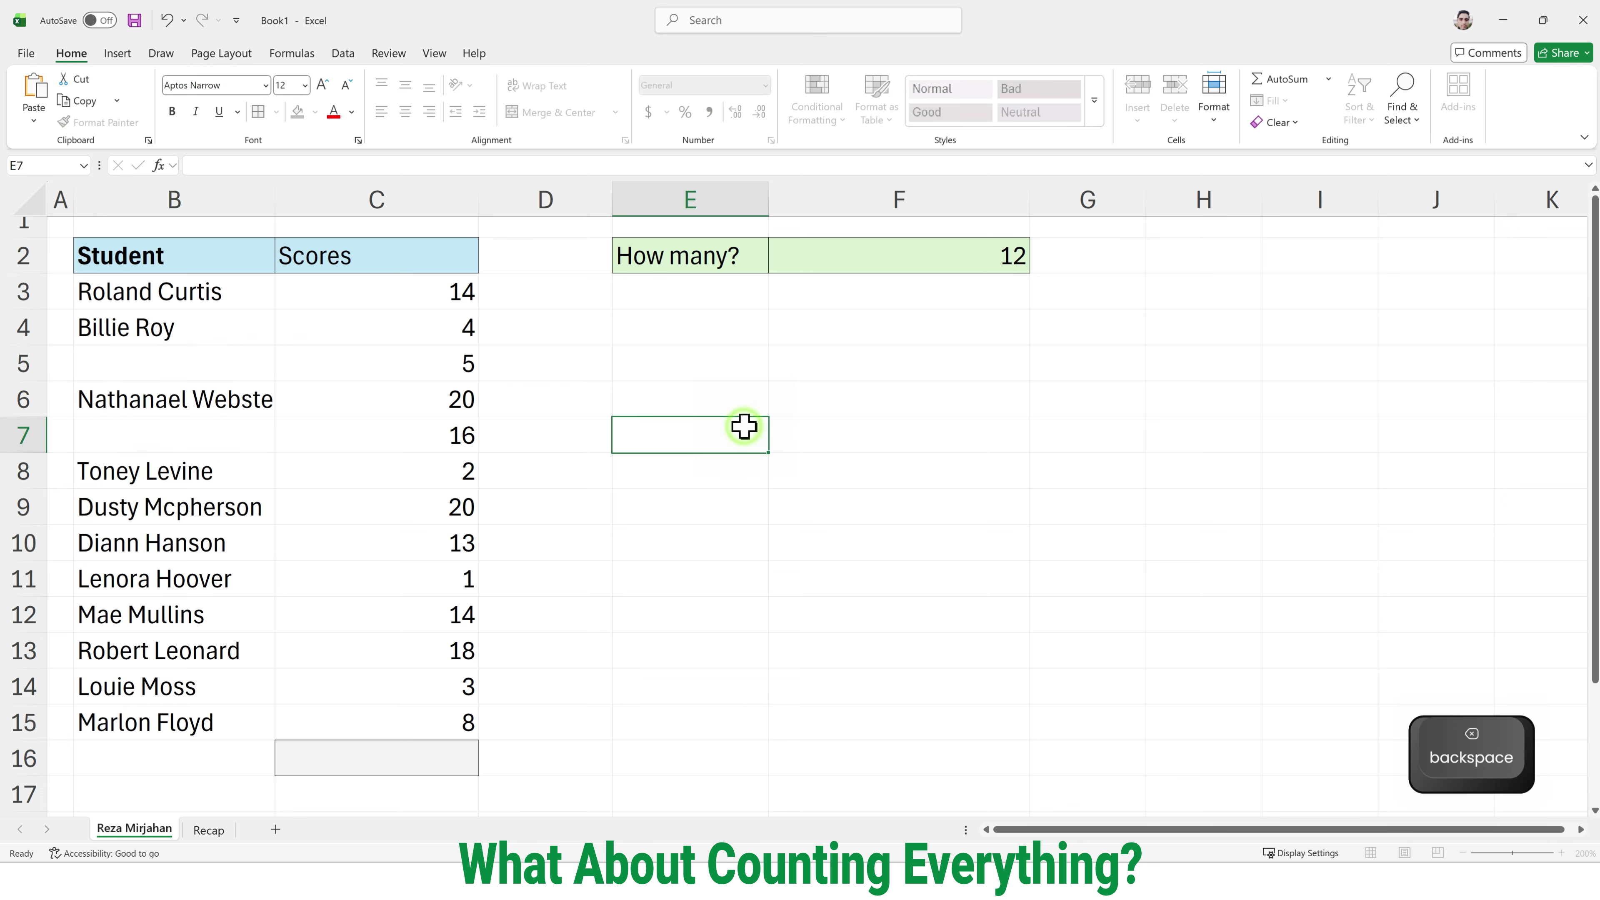
pyautogui.click(225, 433)
pyautogui.hotkey('ctrl', 'z')
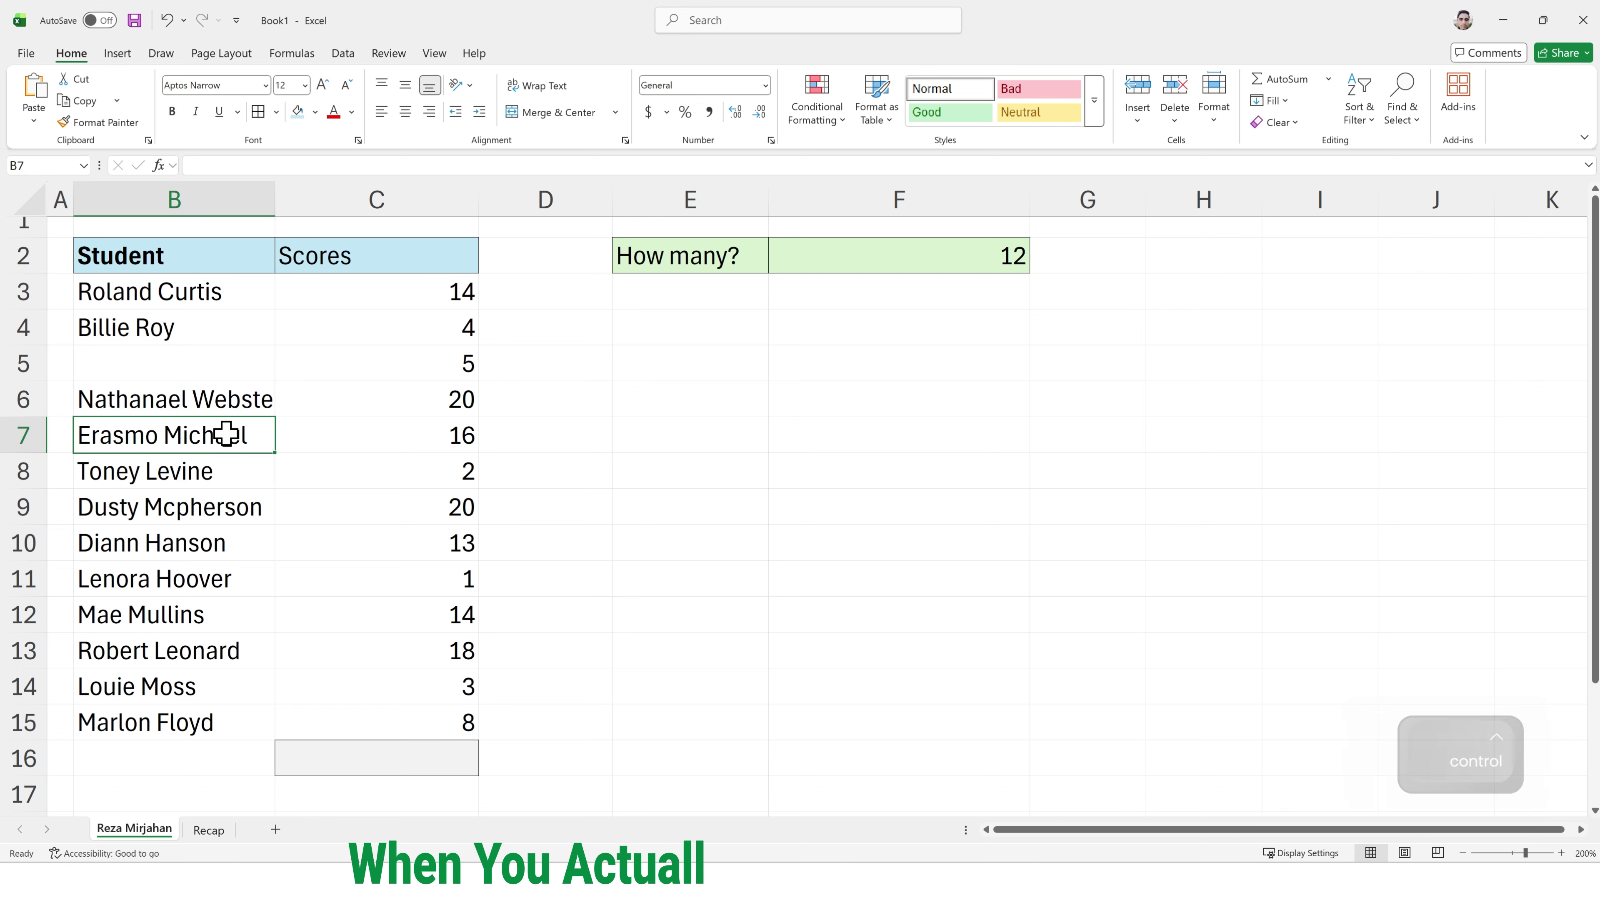
pyautogui.click(192, 357)
pyautogui.hotkey('ctrl', 'z')
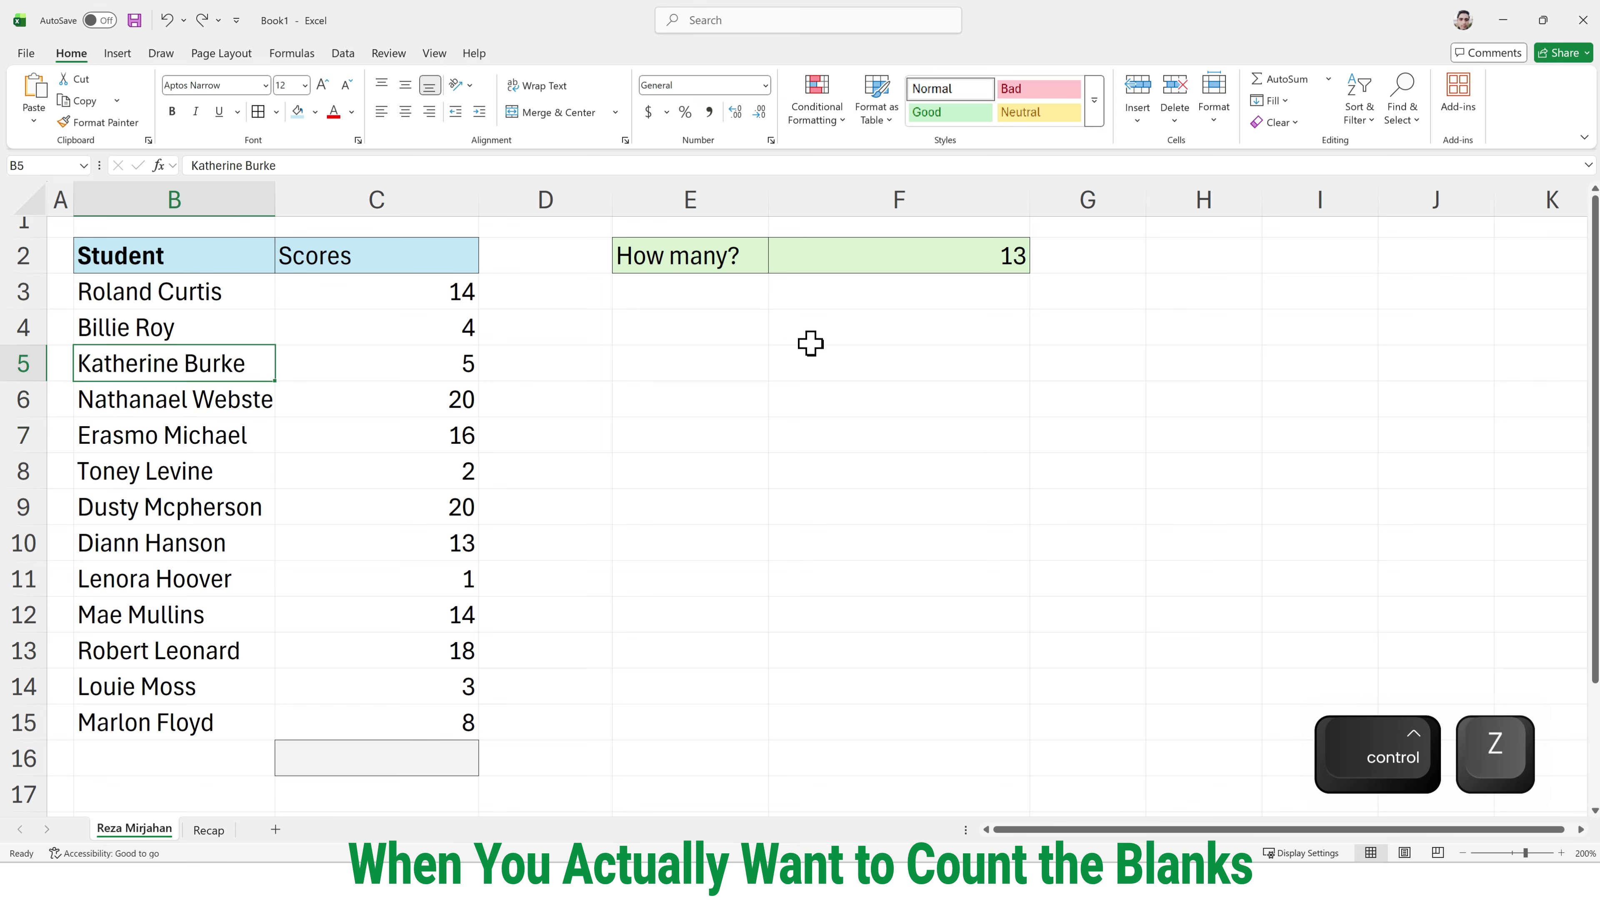
# Step: Clear the student name in B6 to leave a blank cell, undoing the same deletion in B7
pyautogui.click(900, 300)
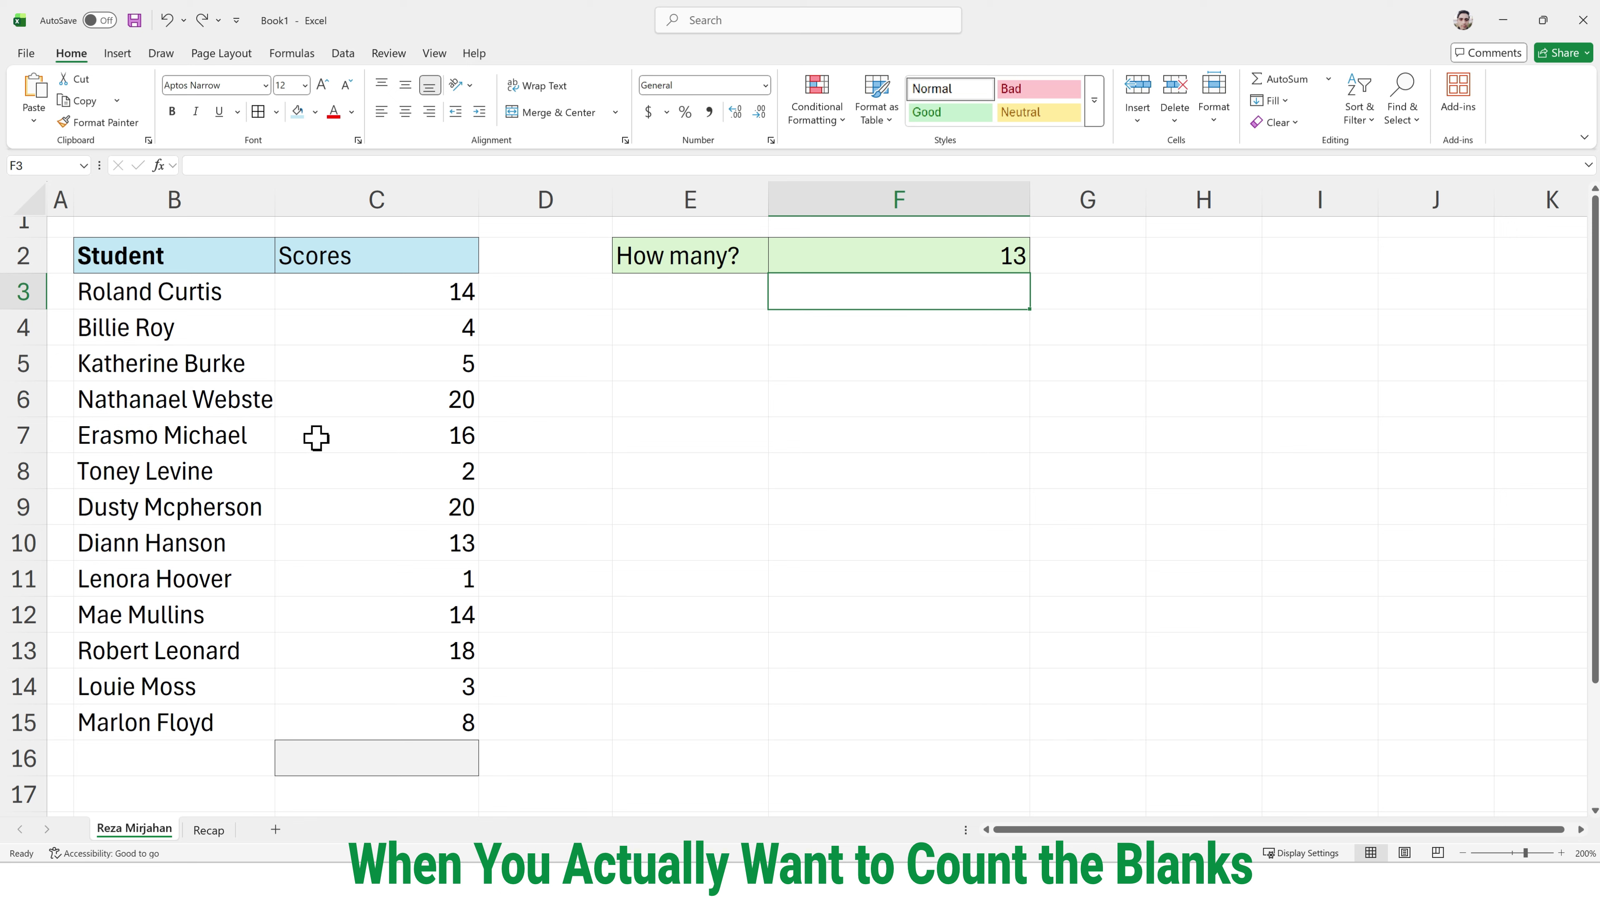
pyautogui.click(197, 397)
pyautogui.press('BackSpace')
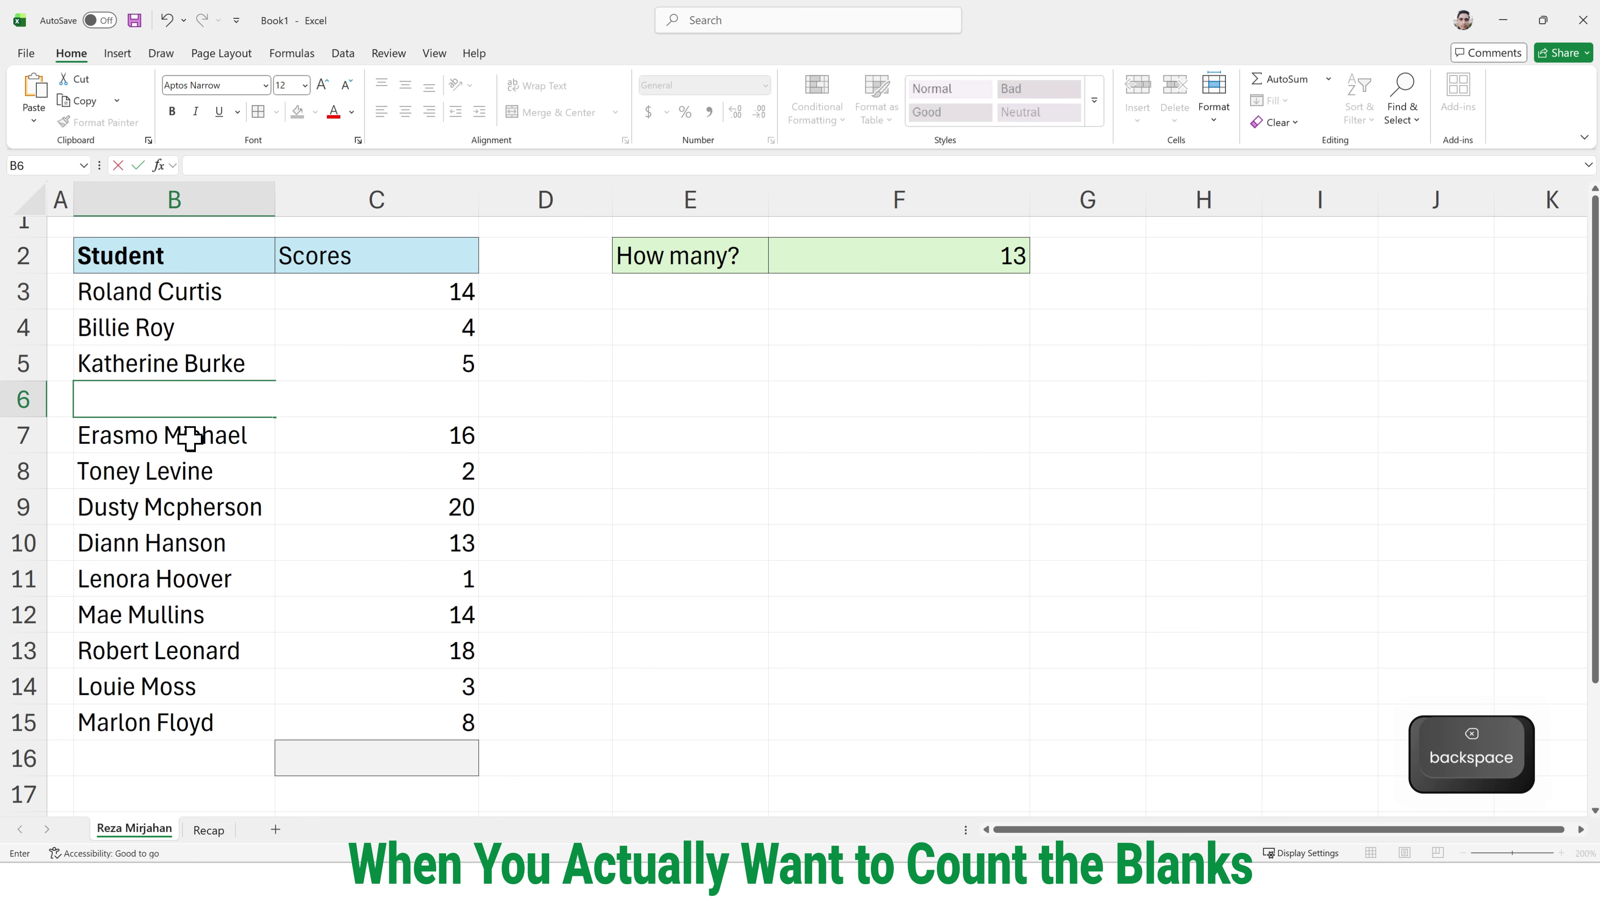
pyautogui.click(196, 434)
pyautogui.press('BackSpace')
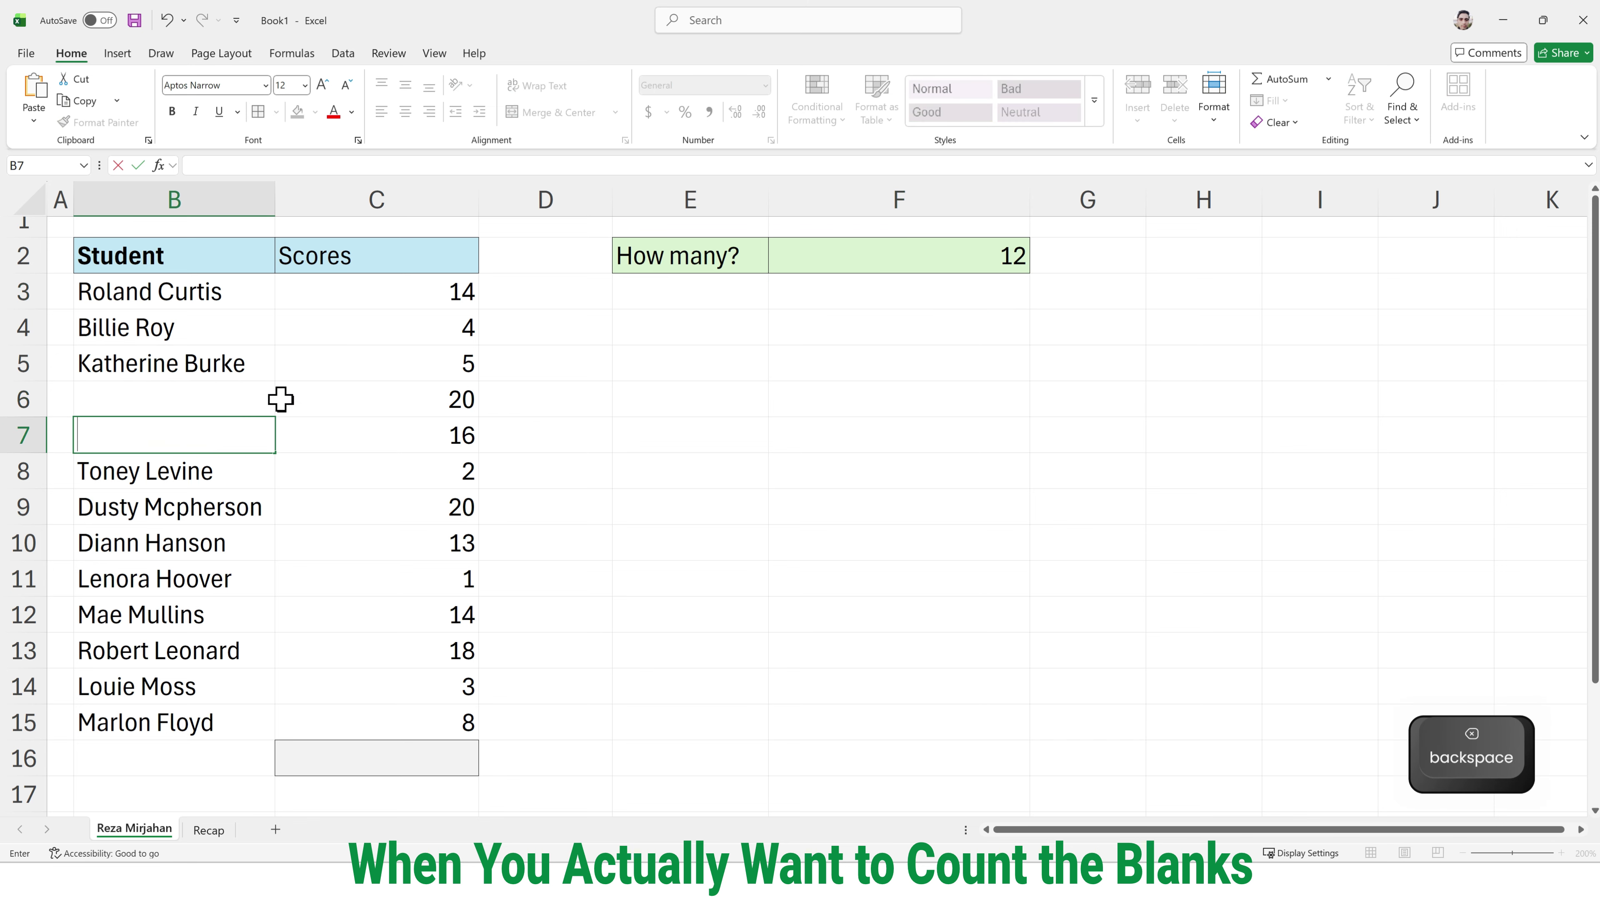
pyautogui.hotkey('ctrl', 'z')
# Step: Change the function in F2 to COUNTBLANK so the formula reads =COUNTBLANK(B3:B15), and review the function name
pyautogui.click(973, 247)
pyautogui.doubleClick(980, 248)
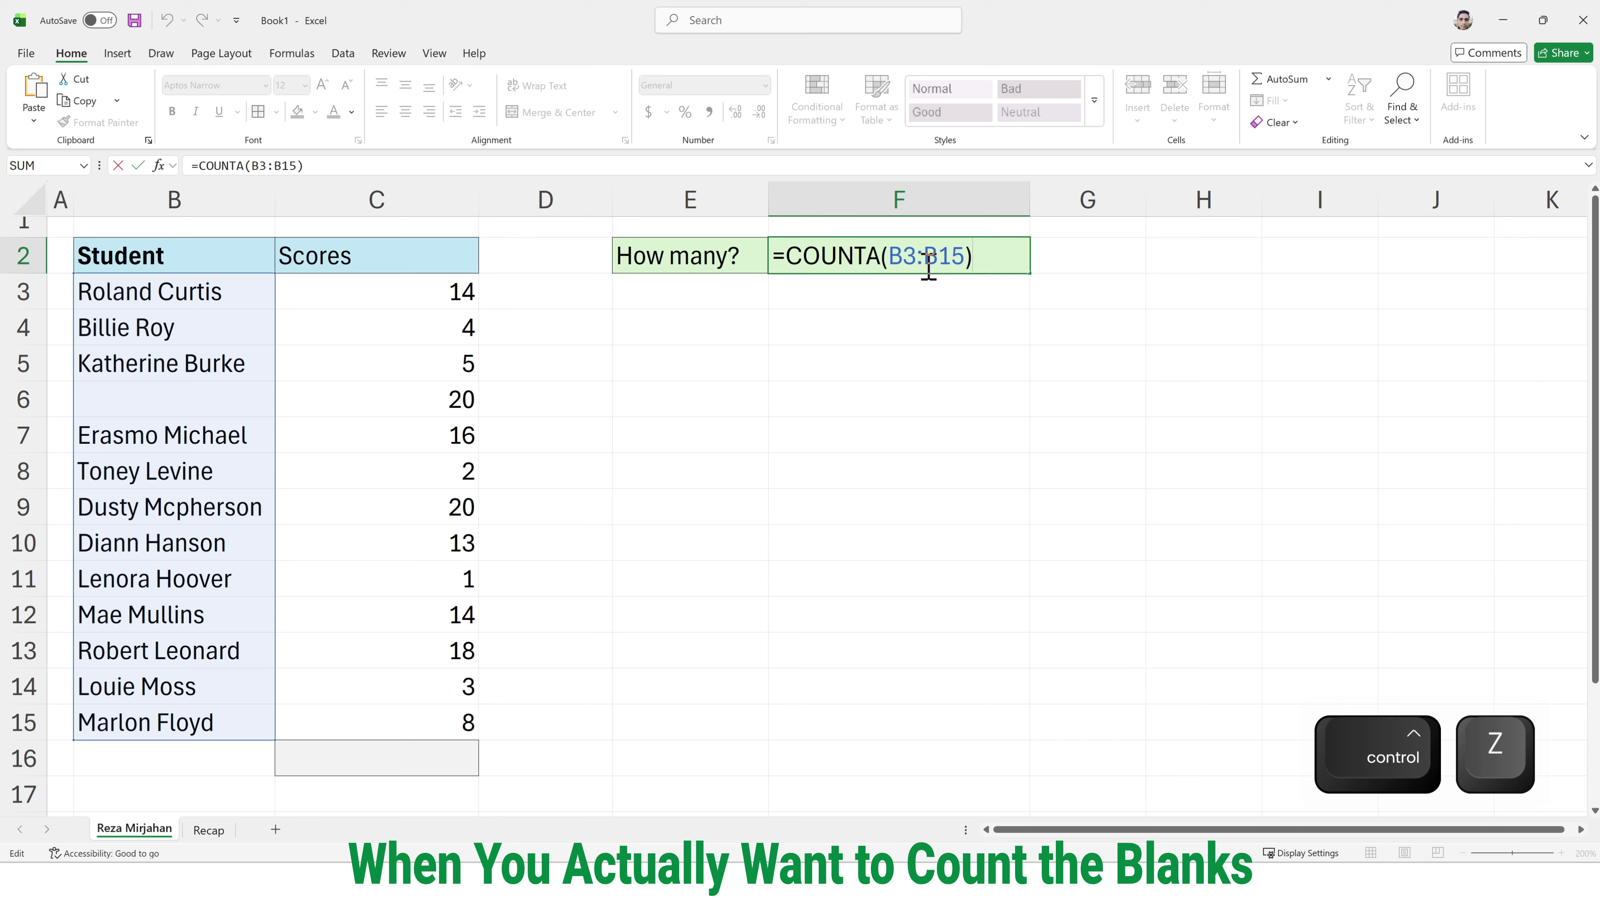
pyautogui.click(877, 256)
pyautogui.press('BackSpace')
pyautogui.write('BLANK')
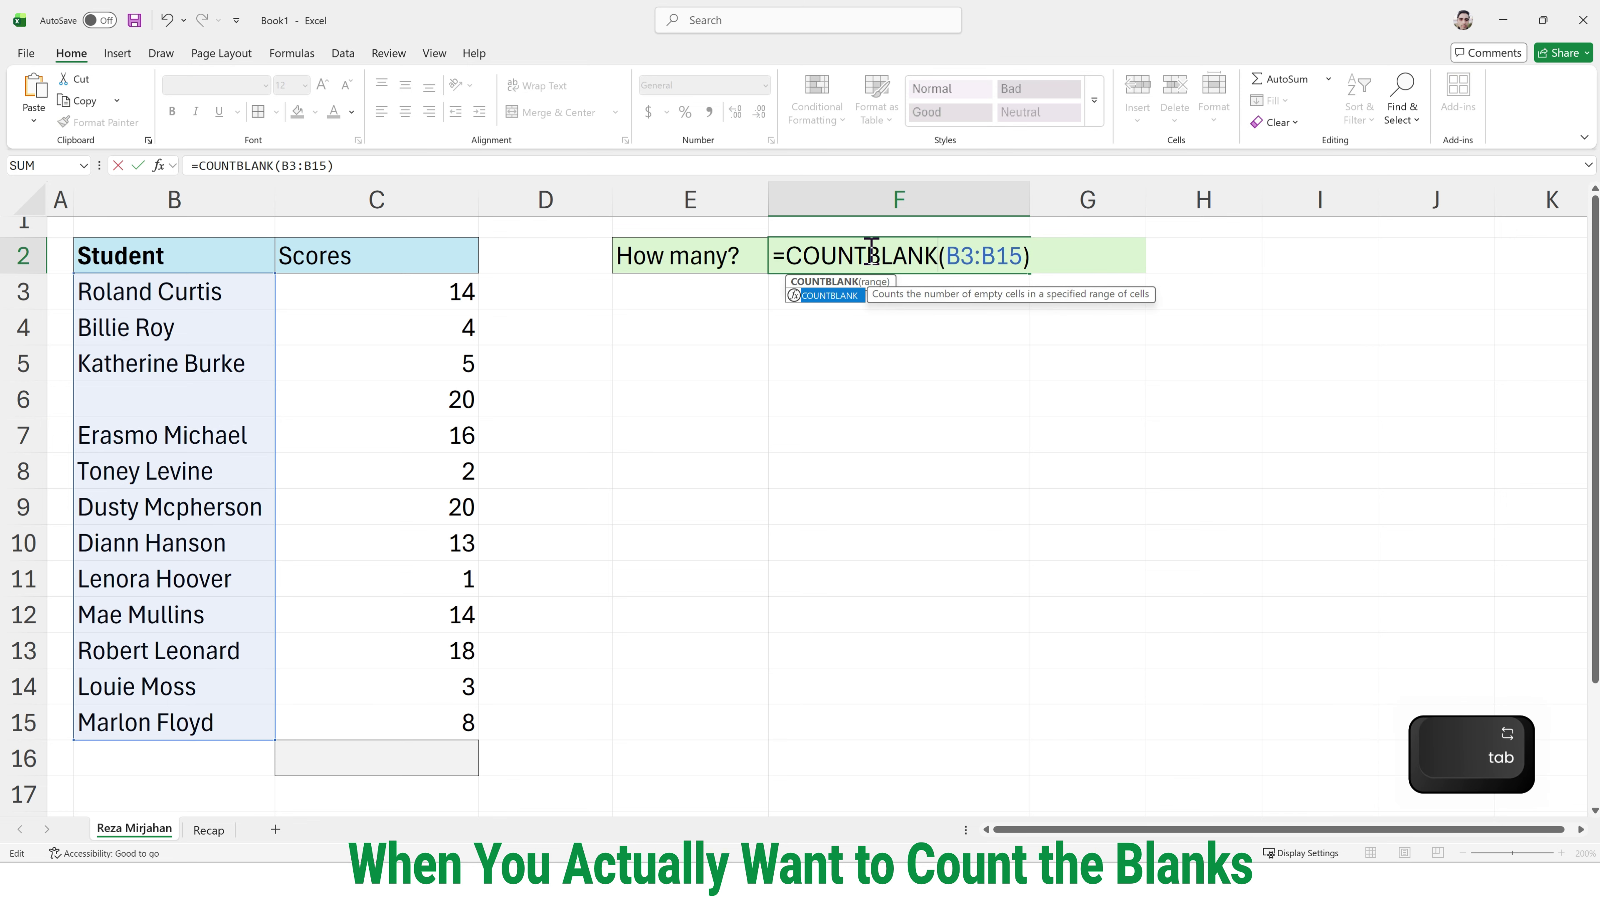
pyautogui.press('Return')
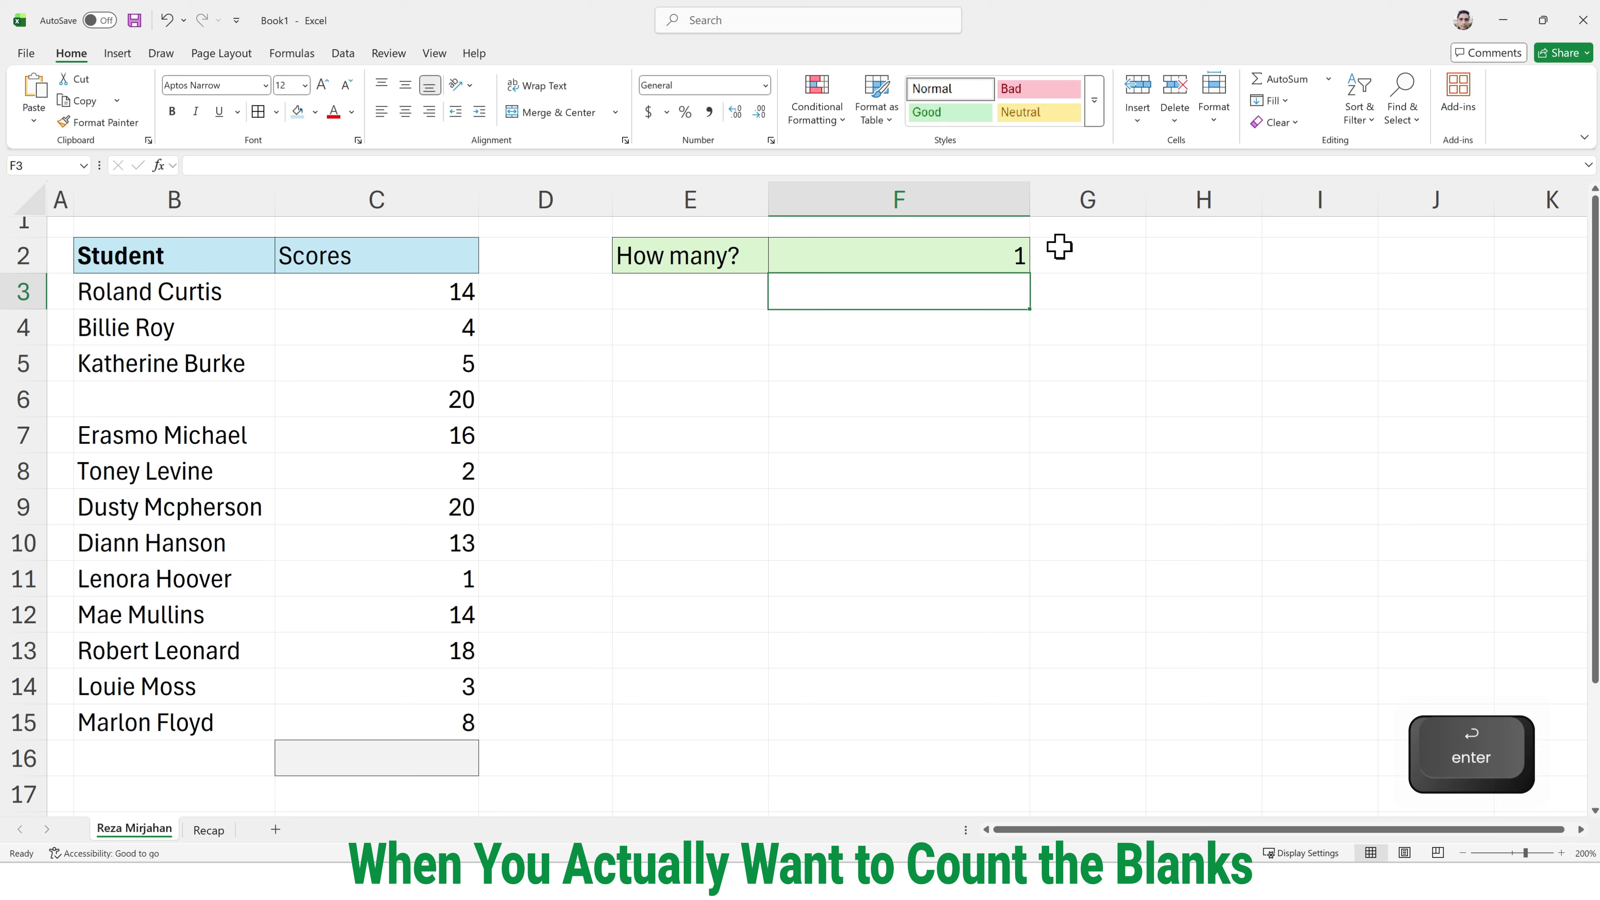
pyautogui.click(974, 250)
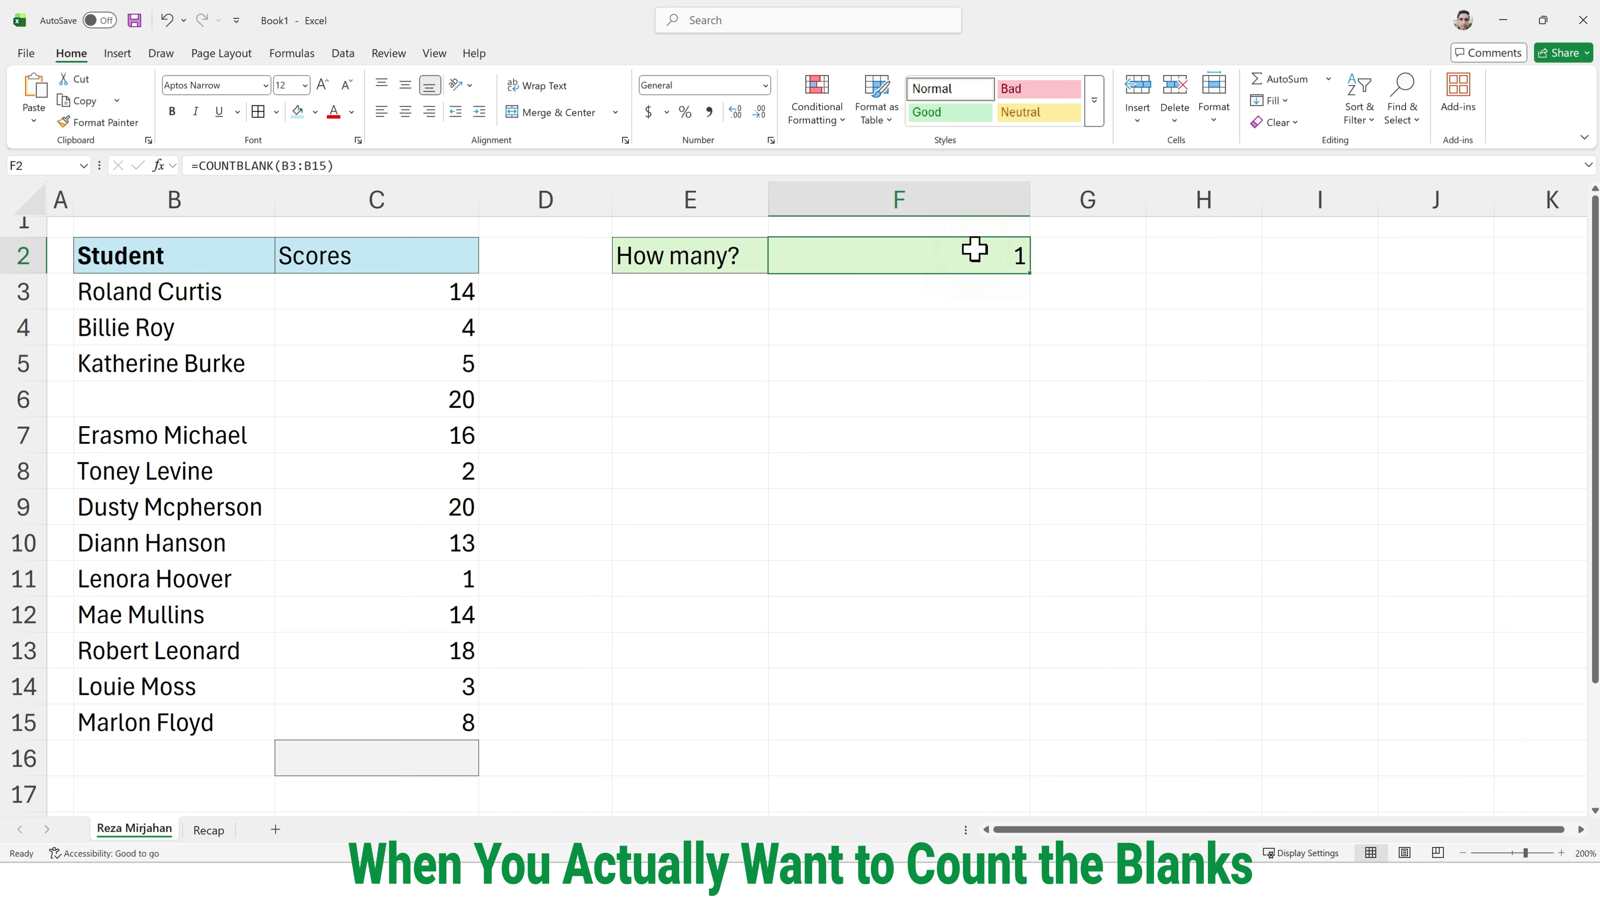
pyautogui.moveTo(228, 165); pyautogui.dragTo(278, 165)
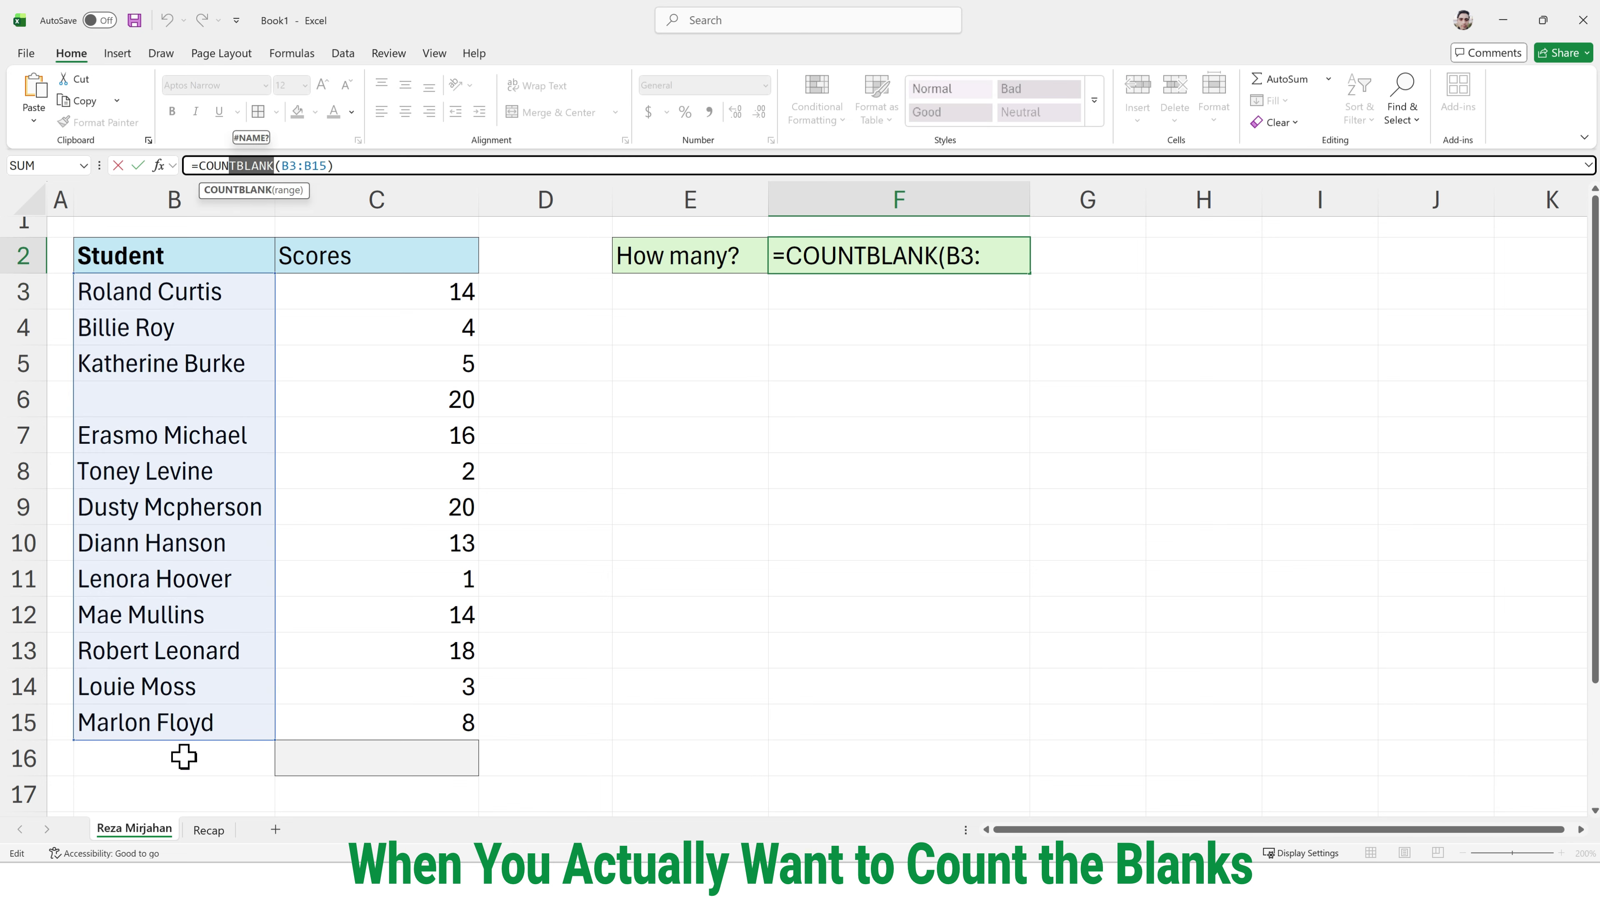
# Step: Open the Recap sheet and review the descriptions of COUNT, COUNTA and COUNTBLANK
pyautogui.click(208, 831)
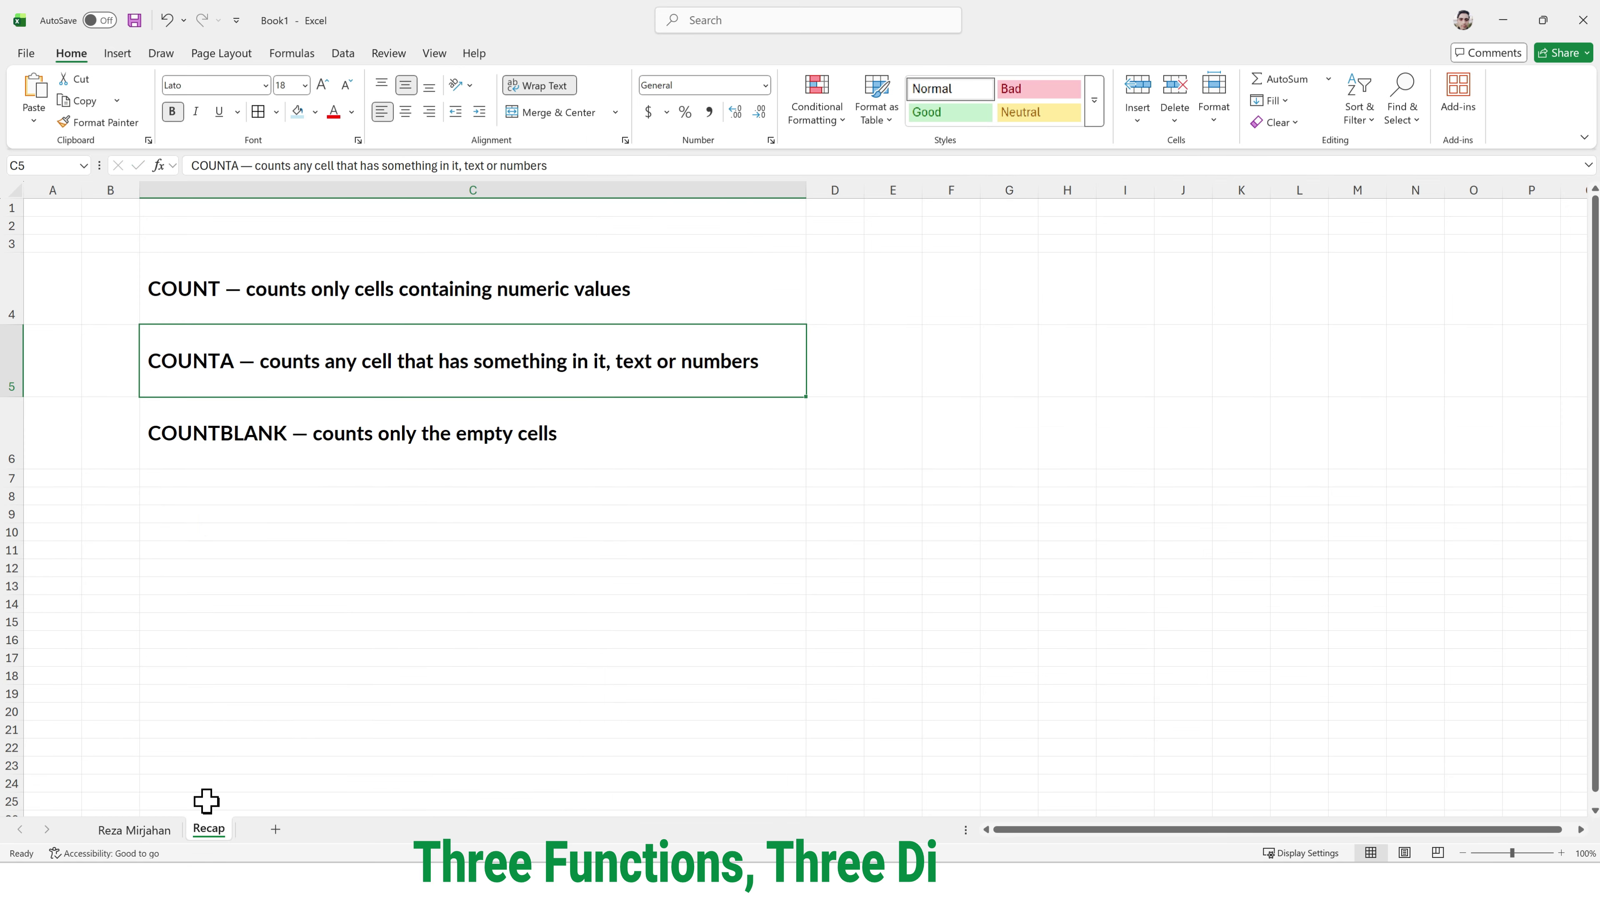
pyautogui.click(254, 305)
pyautogui.doubleClick(255, 295)
pyautogui.moveTo(246, 290); pyautogui.dragTo(654, 282)
pyautogui.click(340, 364)
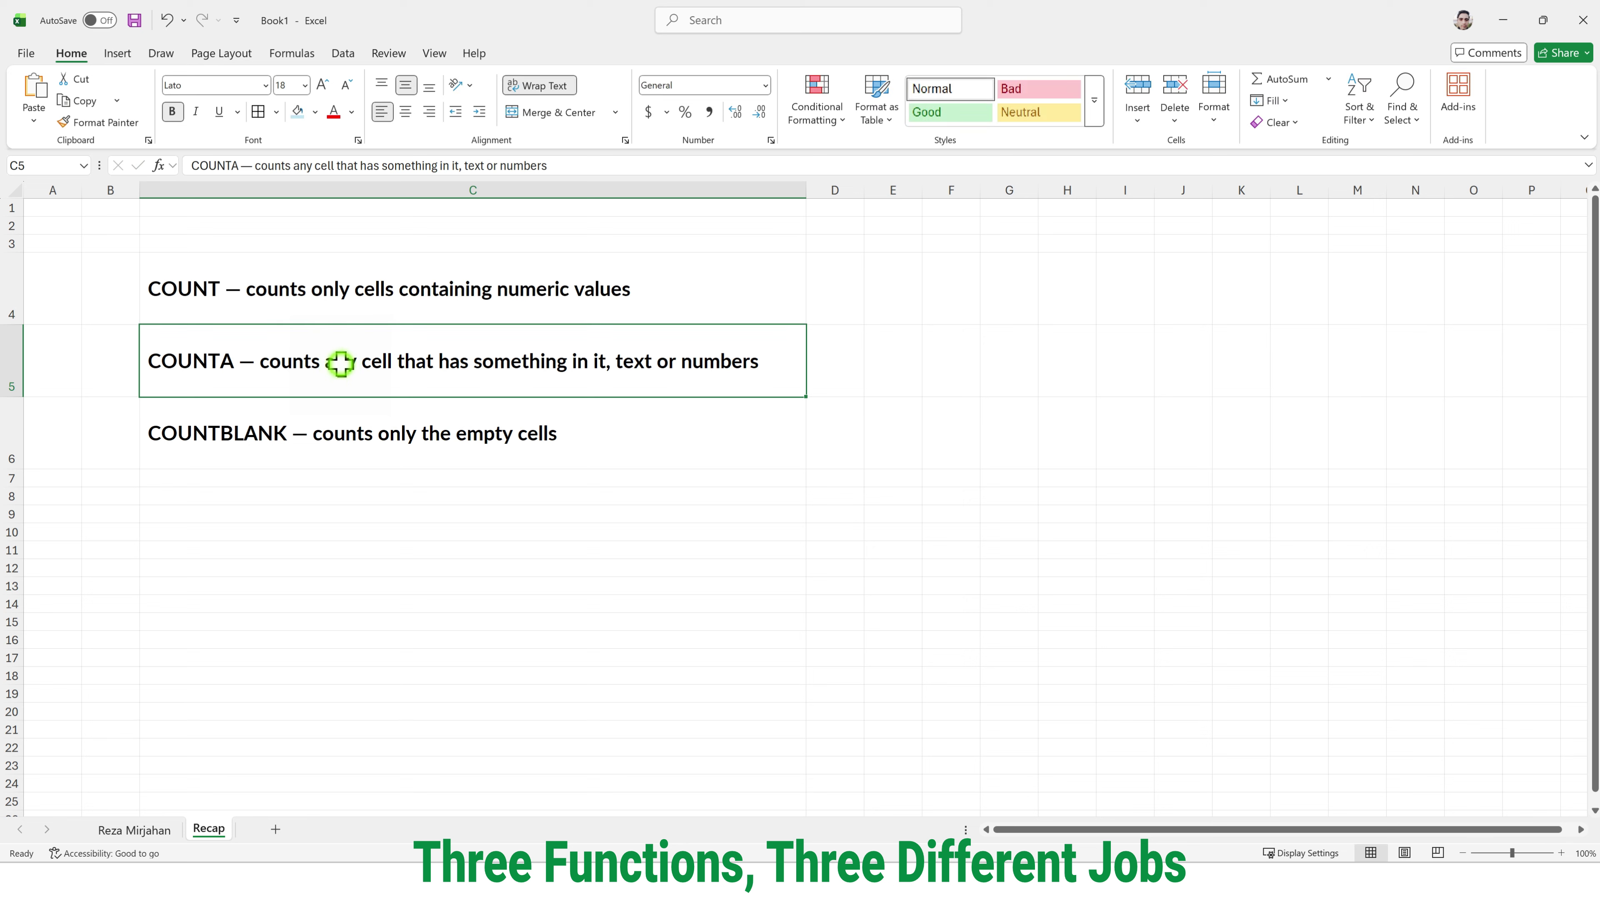
pyautogui.doubleClick(284, 369)
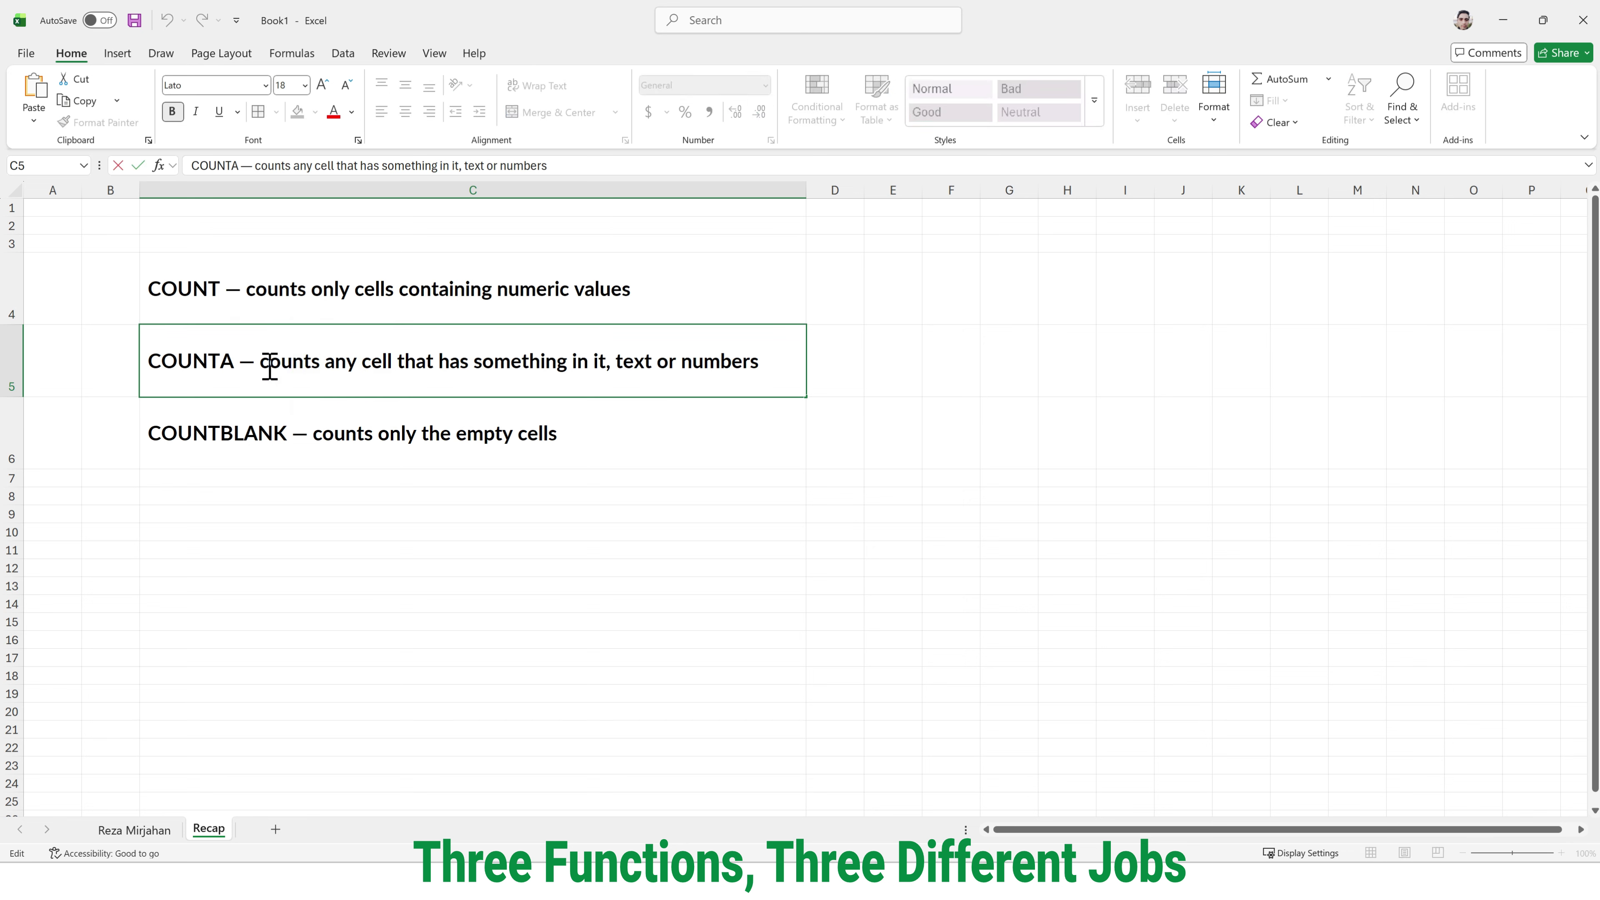
pyautogui.moveTo(263, 362); pyautogui.dragTo(775, 354)
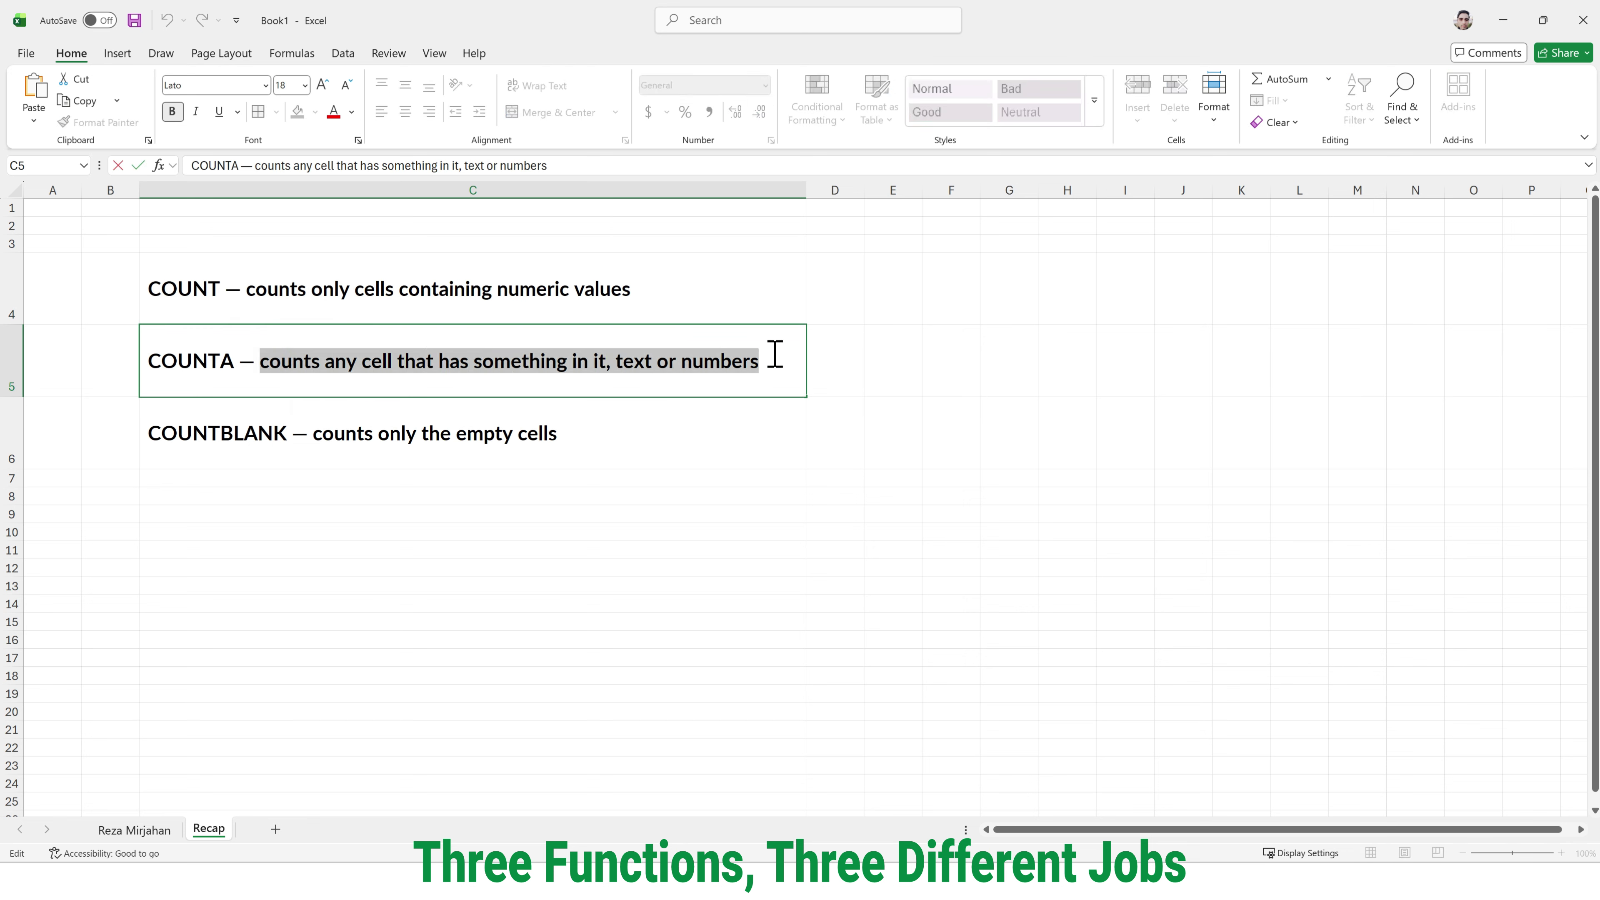
pyautogui.doubleClick(374, 438)
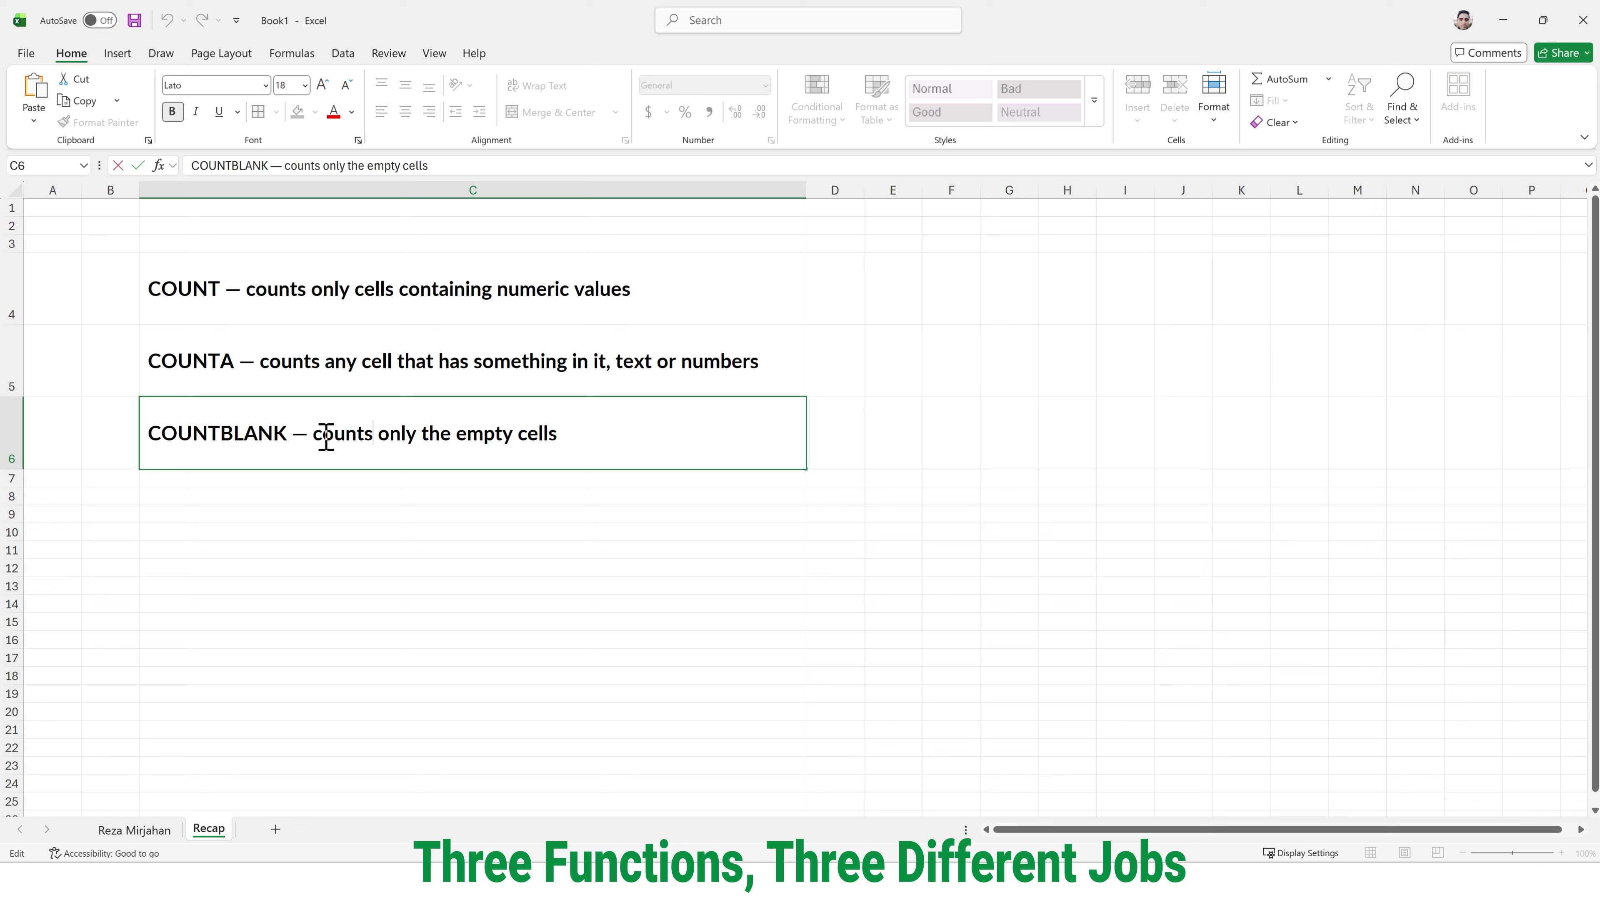
pyautogui.moveTo(315, 435); pyautogui.dragTo(622, 425)
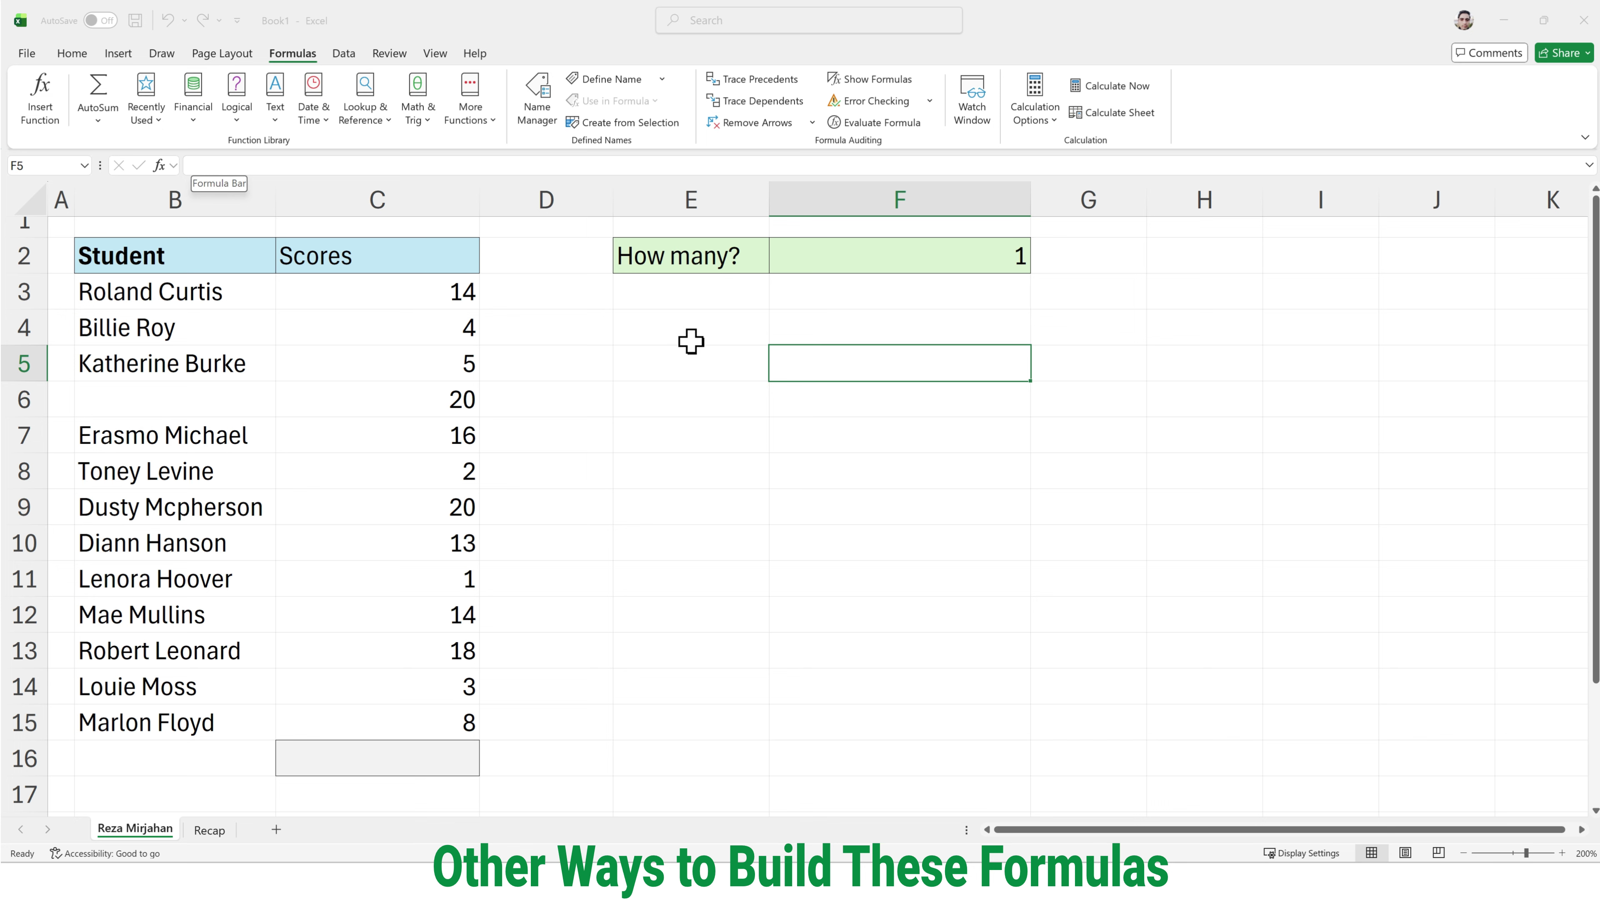
# Step: Insert the COUNT function into F5 through the Insert Function dialog, searching for "coun"
pyautogui.click(159, 166)
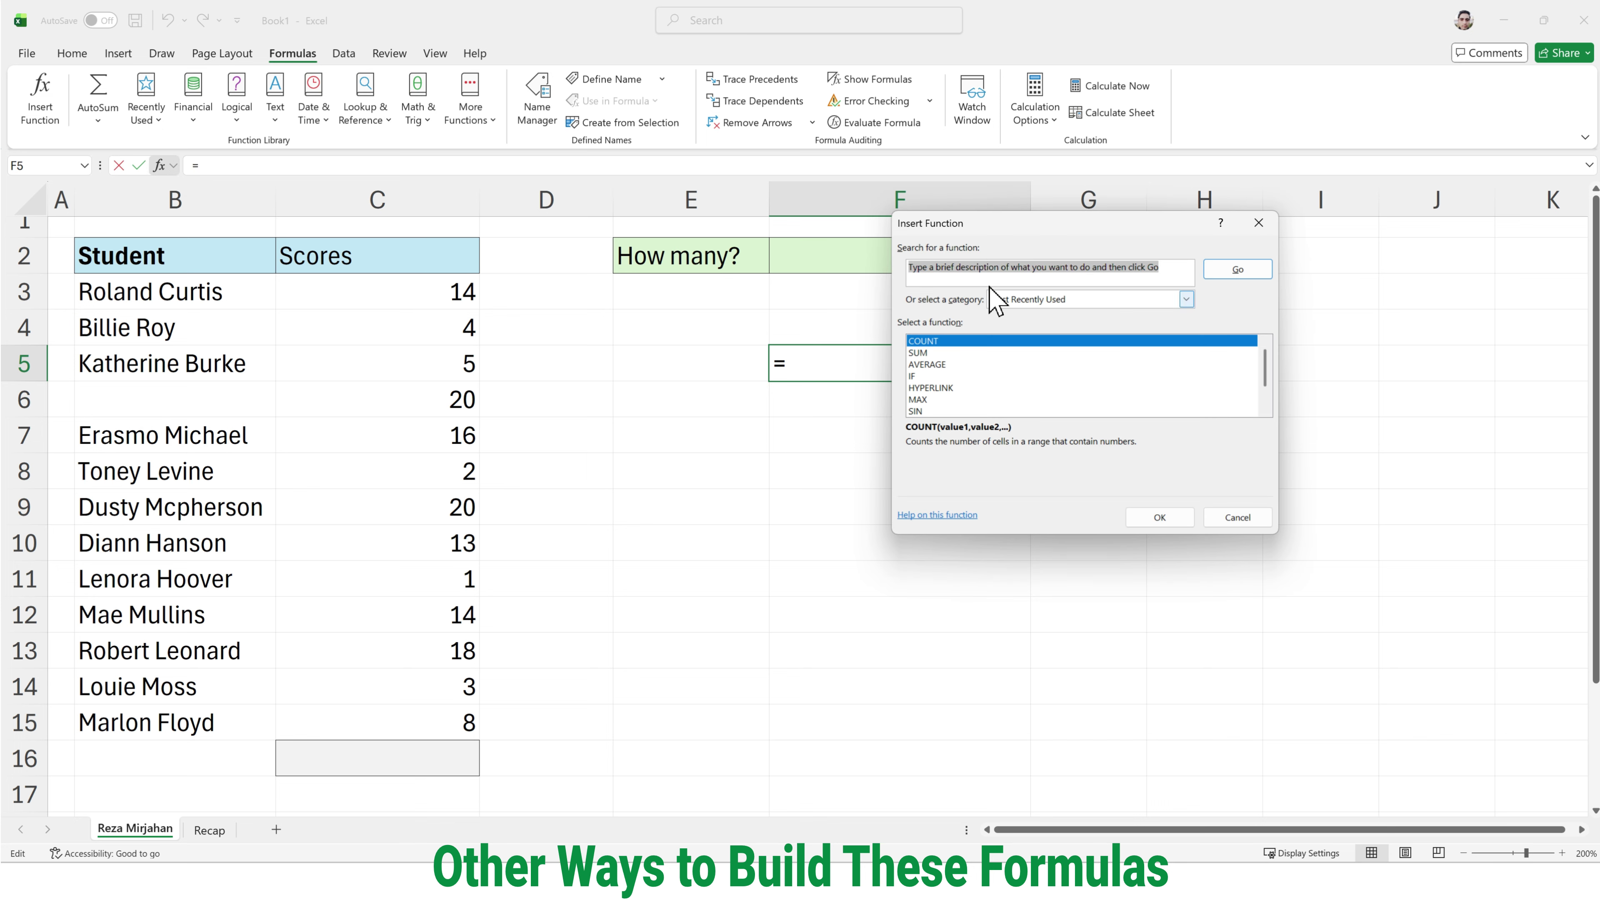
pyautogui.click(994, 271)
pyautogui.hotkey('ctrl', 'a')
pyautogui.write('coun')
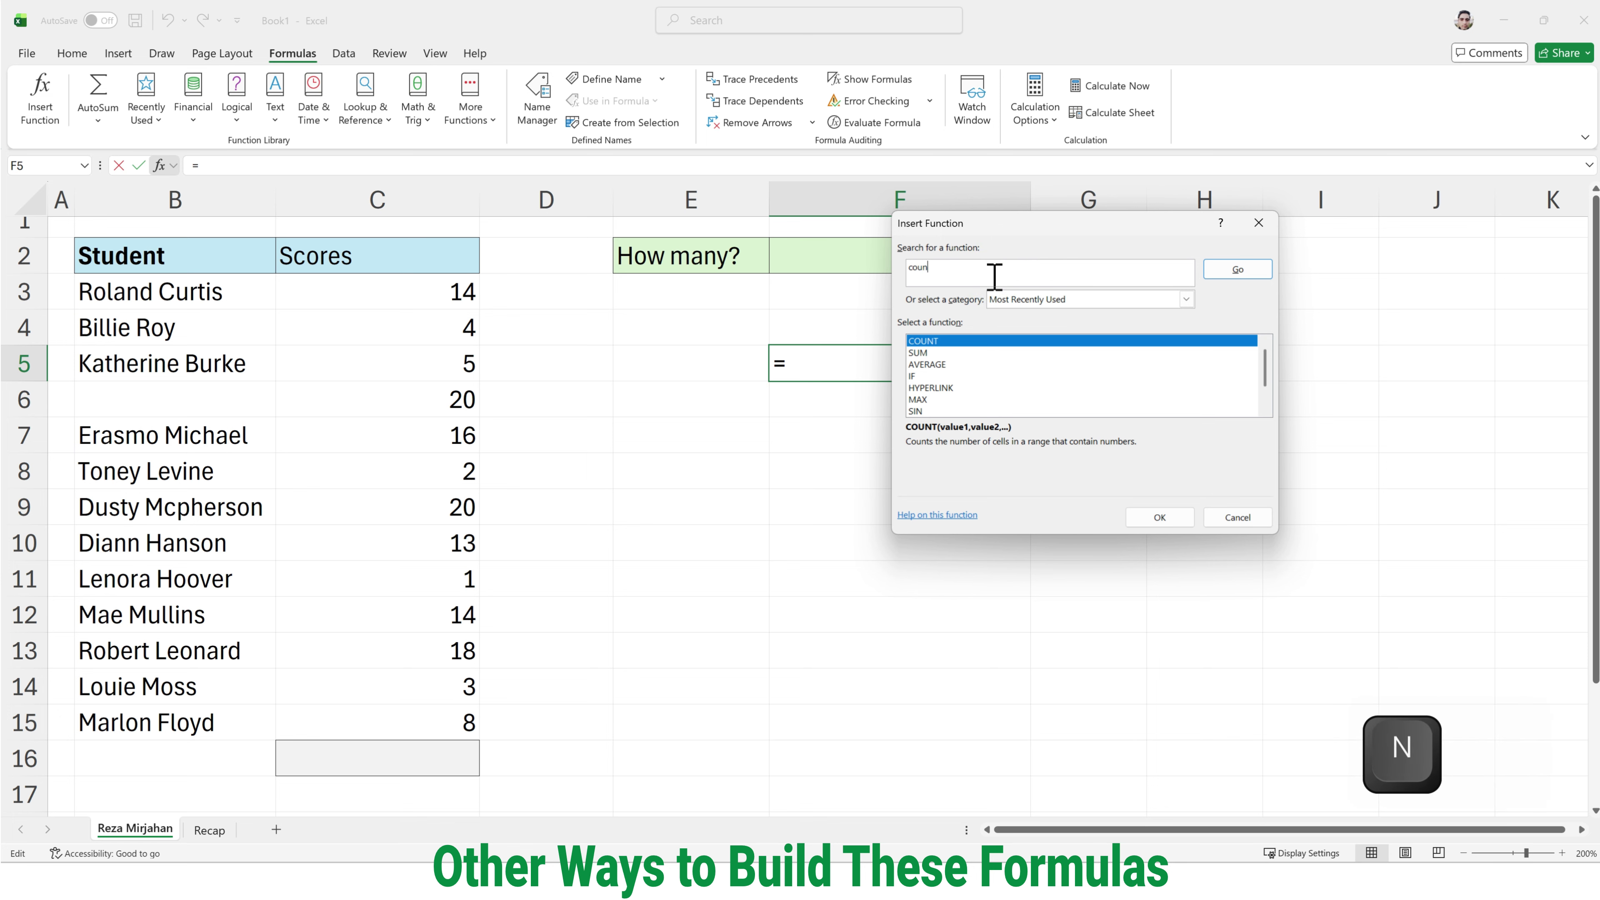
pyautogui.press('Return')
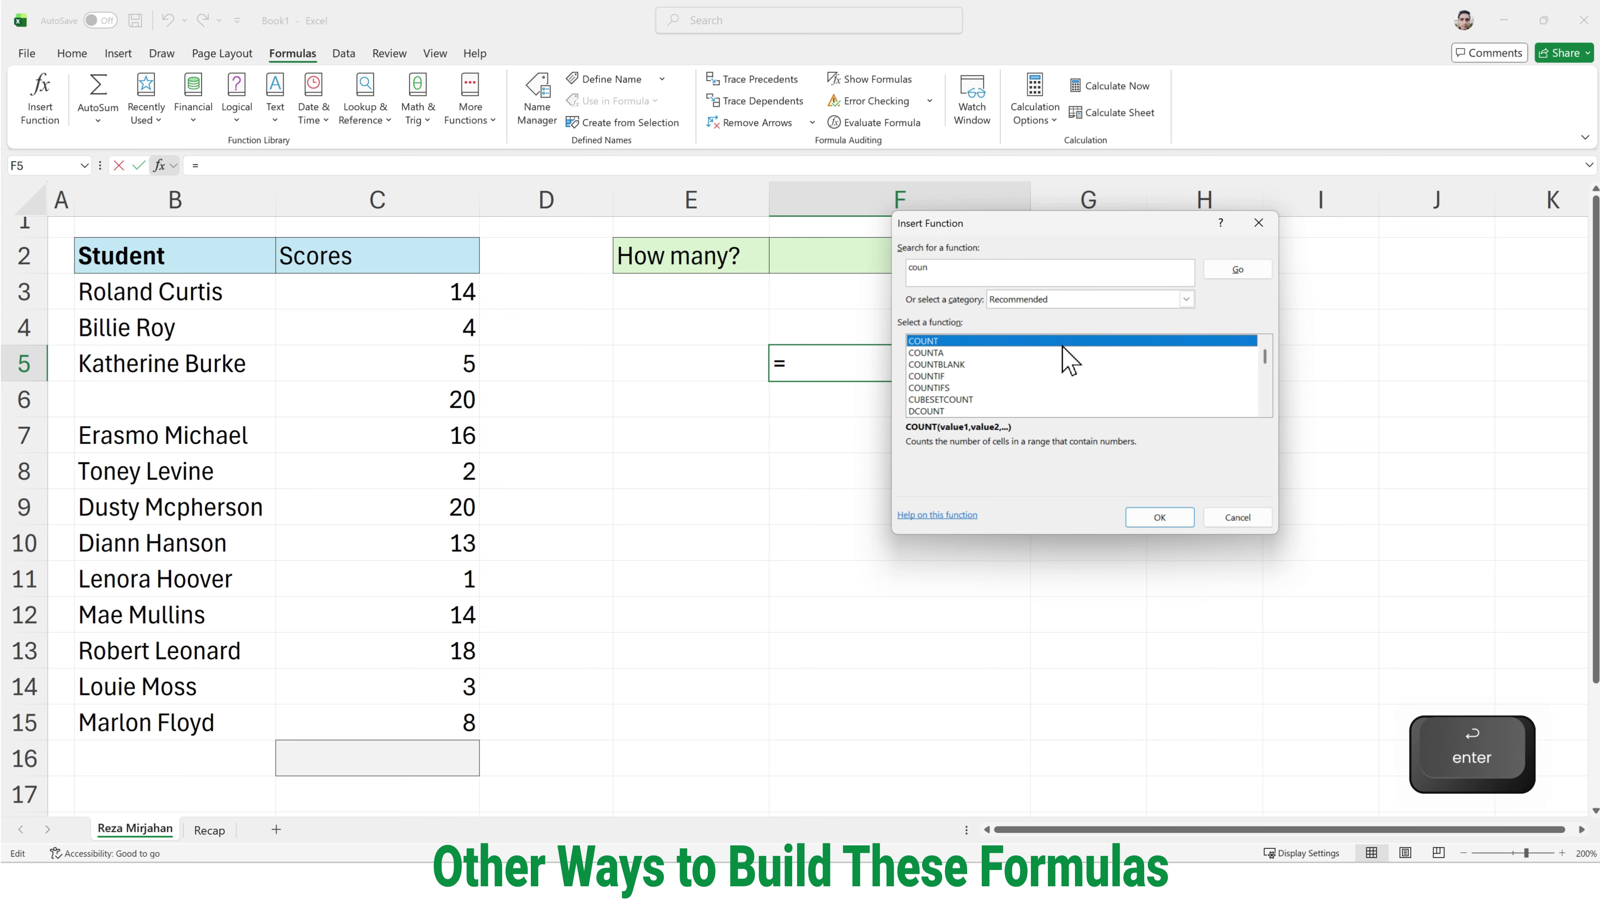
pyautogui.click(1159, 517)
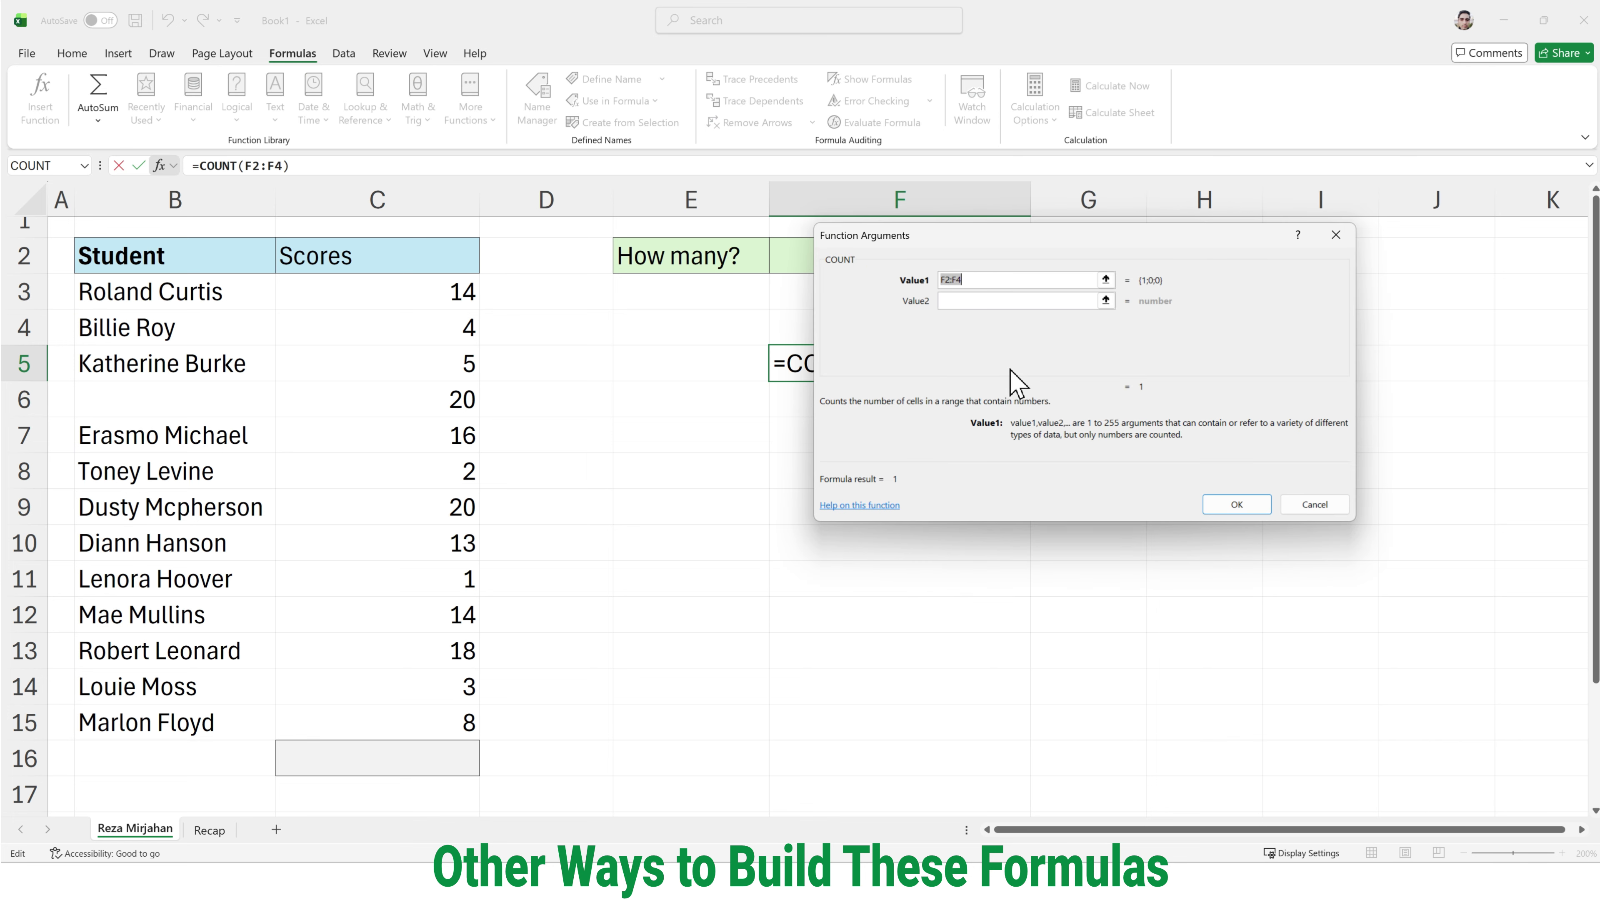
# Step: Replace the first COUNT argument with the scores range C3:C15 and complete the formula in F5
pyautogui.click(996, 281)
pyautogui.press('BackSpace')
pyautogui.press('BackSpace')
pyautogui.press('BackSpace')
pyautogui.press('BackSpace')
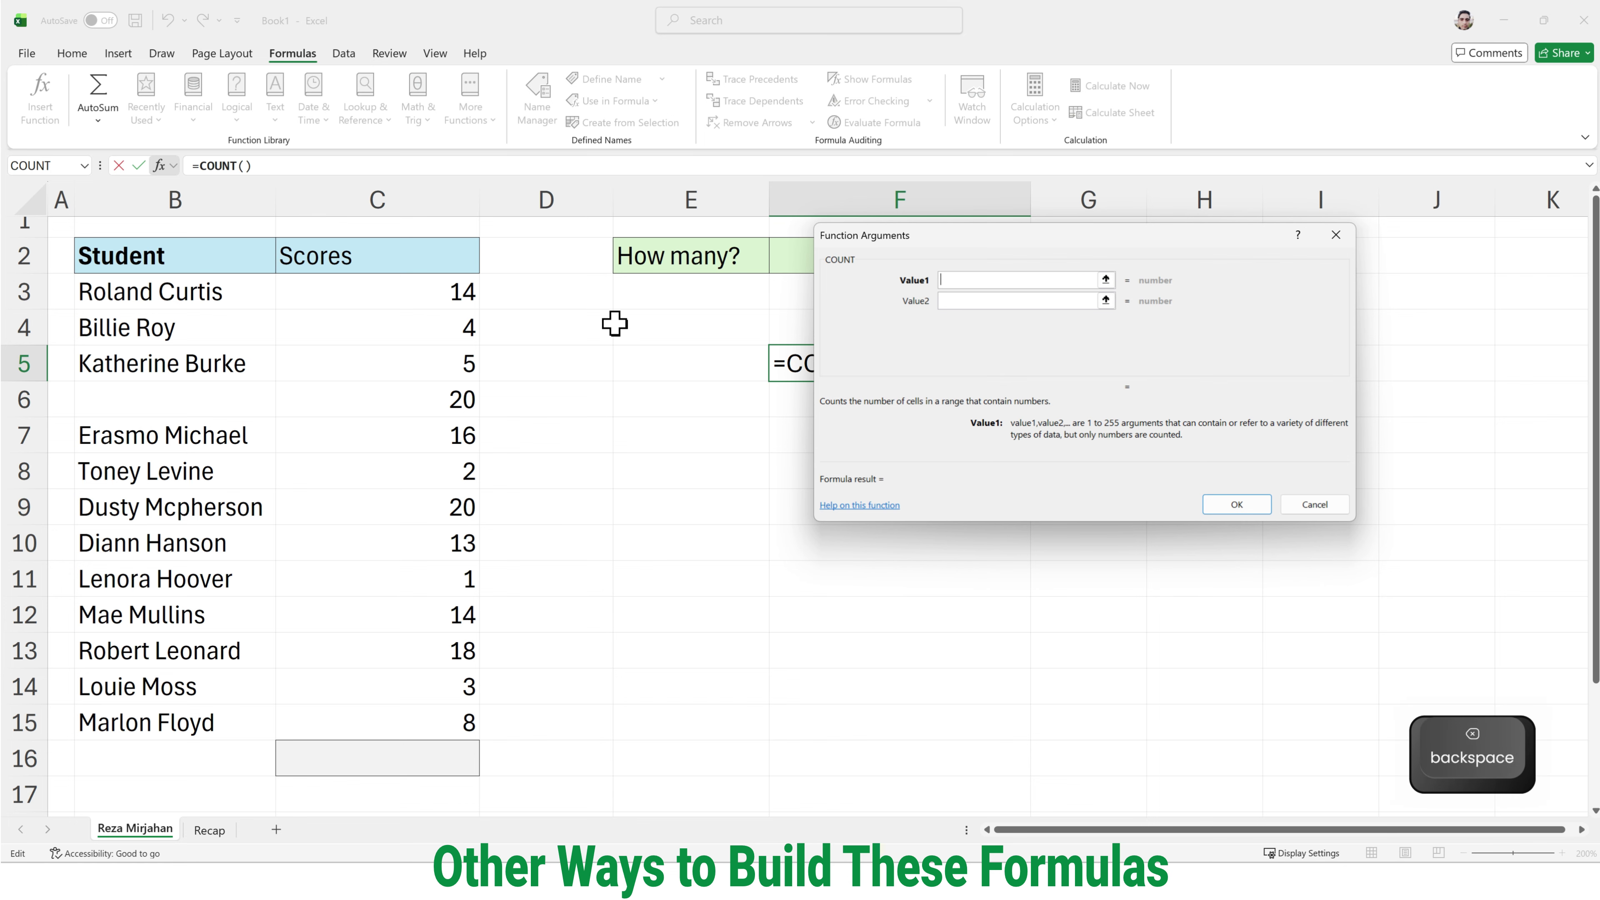
pyautogui.moveTo(445, 295); pyautogui.dragTo(409, 725)
pyautogui.press('Return')
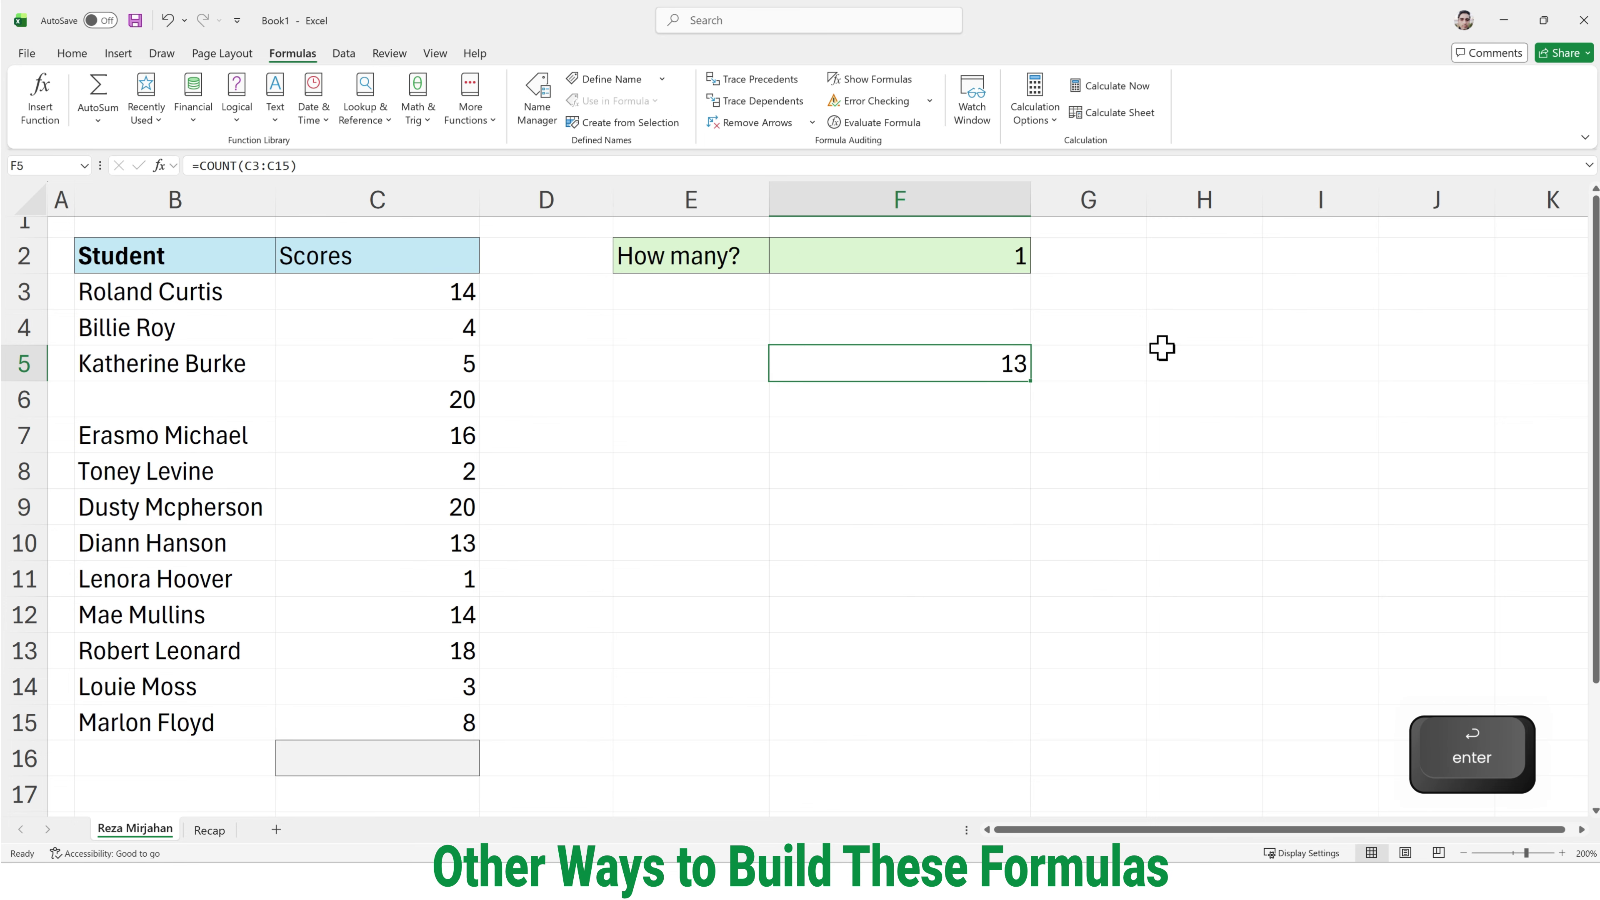
# Step: Add a Count Numbers AutoSum formula in F6 over the scores, reading =COUNT(C3:C15)
pyautogui.click(1012, 402)
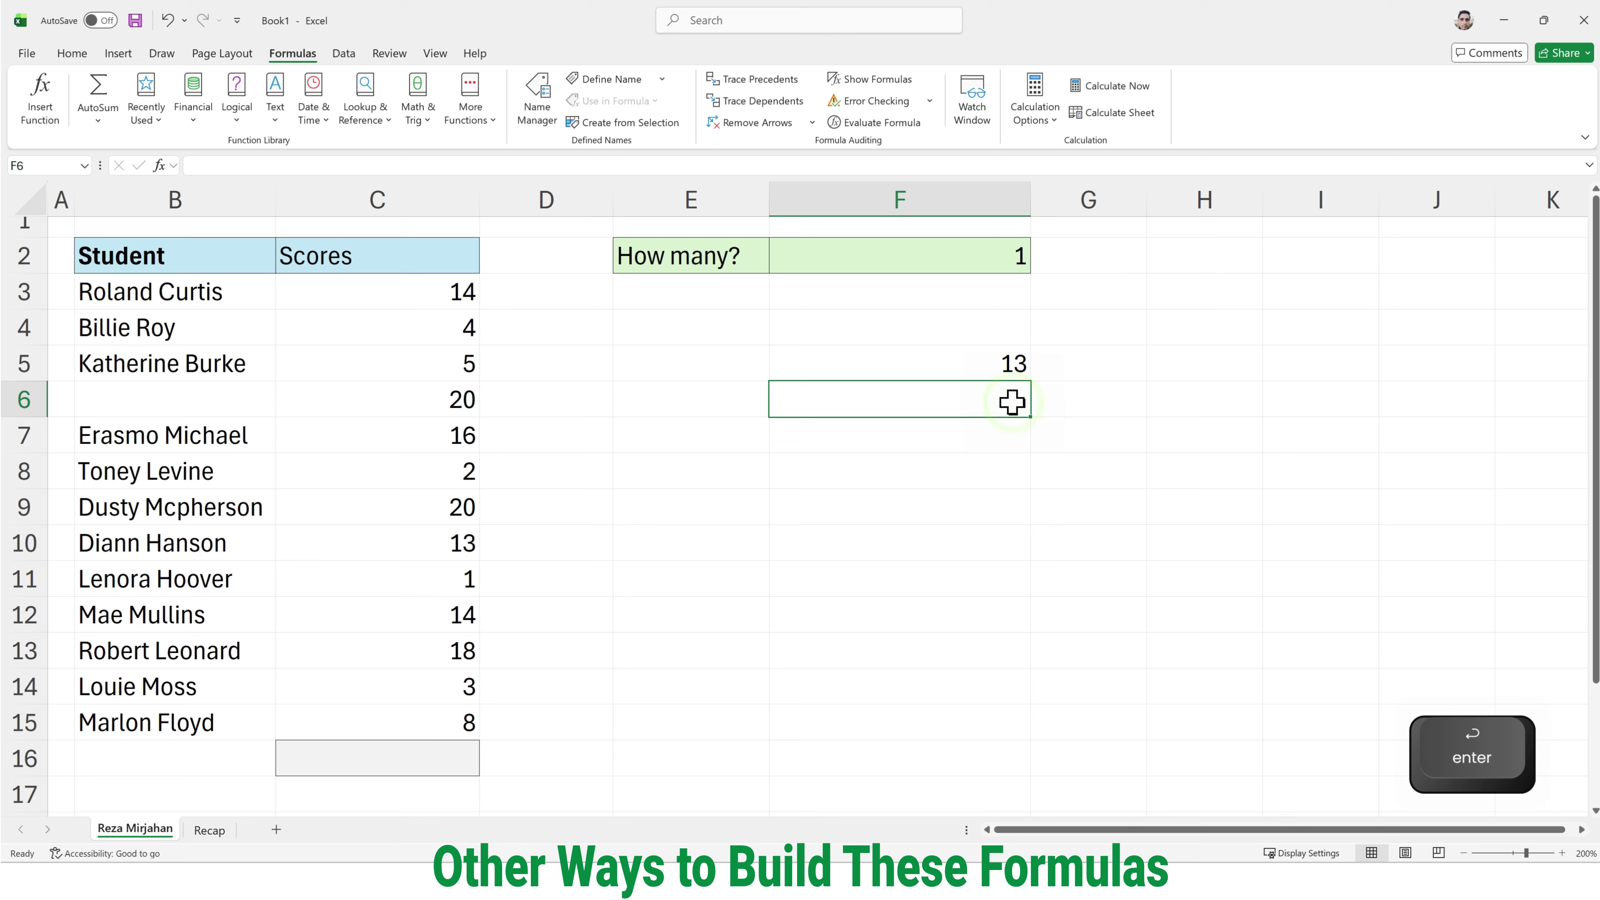
pyautogui.click(99, 121)
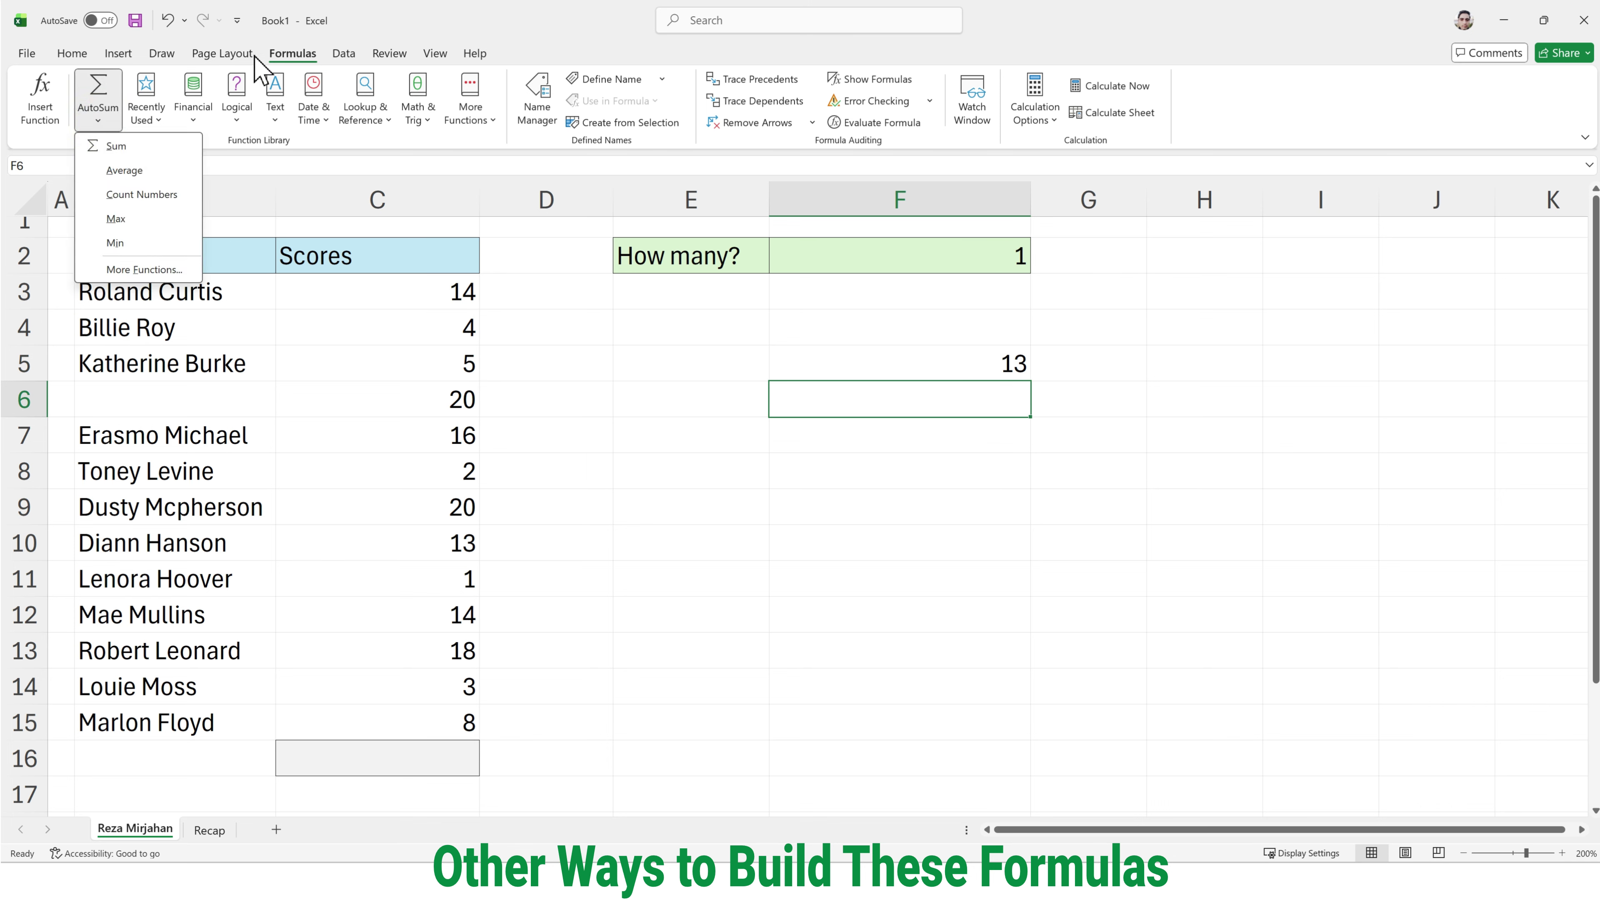
pyautogui.click(140, 194)
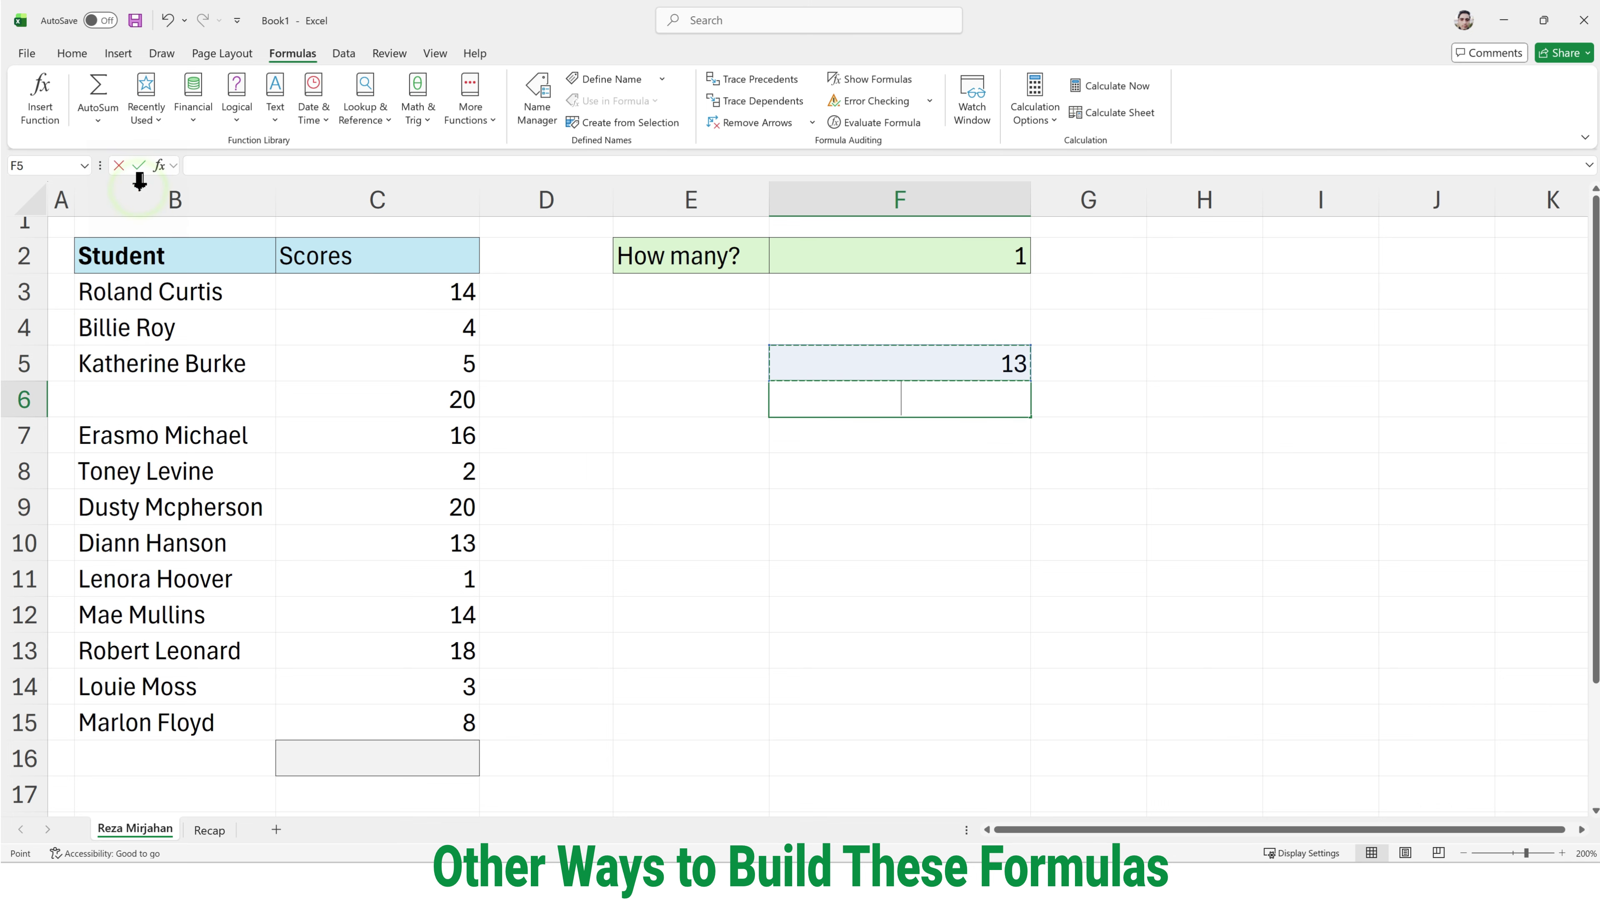
pyautogui.moveTo(393, 293); pyautogui.dragTo(405, 709)
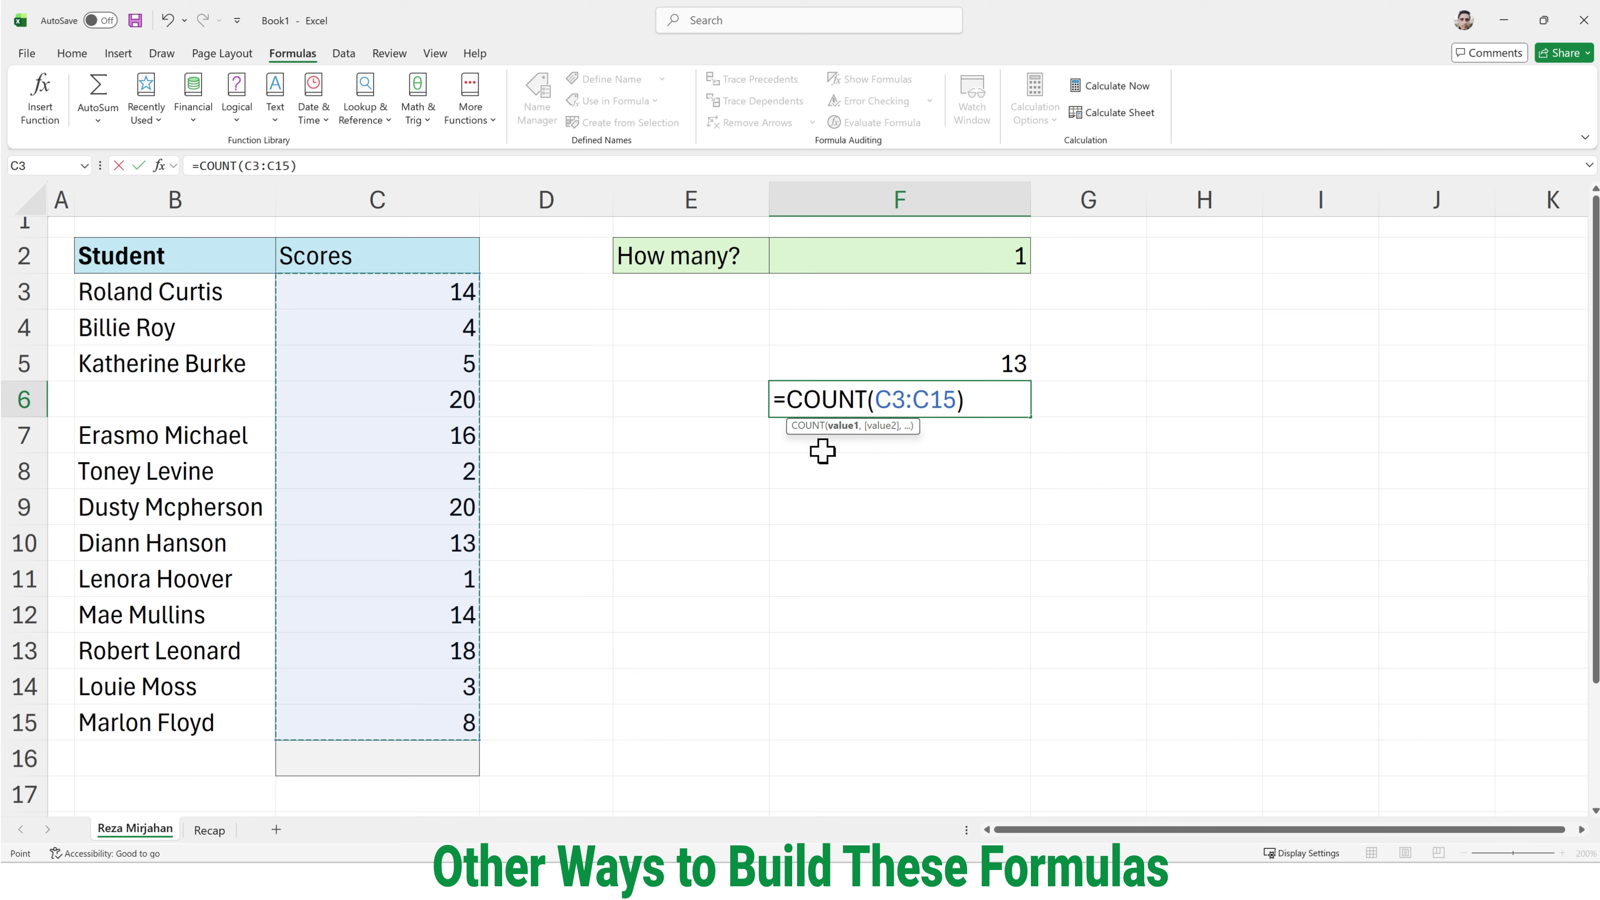
pyautogui.press('Return')
# Step: Add a Count Numbers AutoSum formula in C16 directly below the scores, accepting the range C3:C15
pyautogui.click(445, 757)
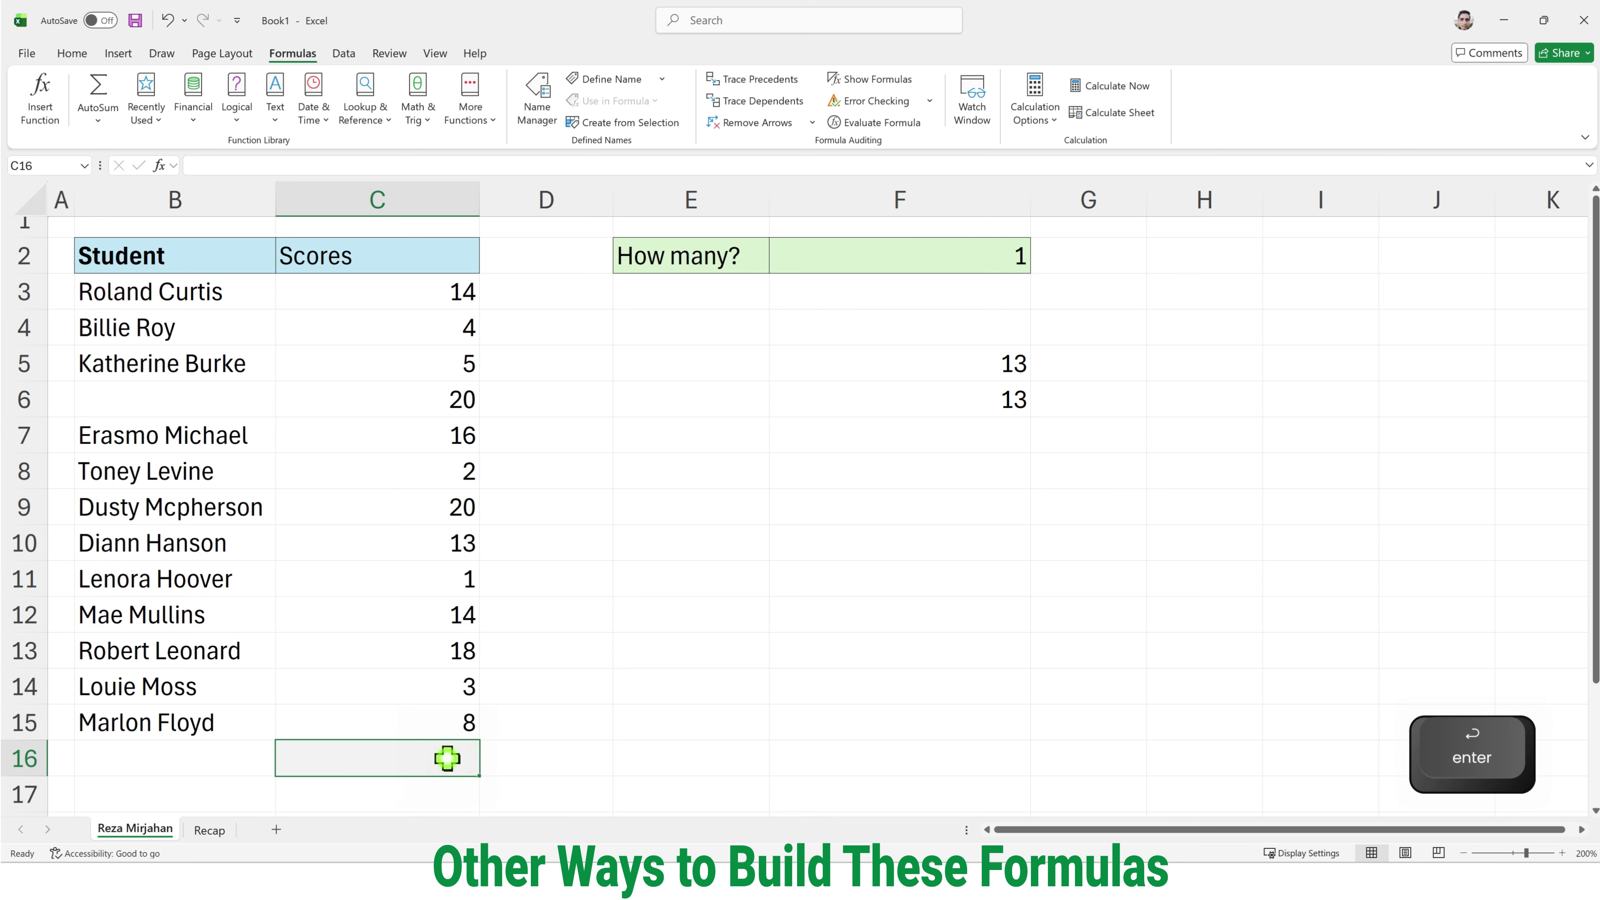
pyautogui.click(97, 120)
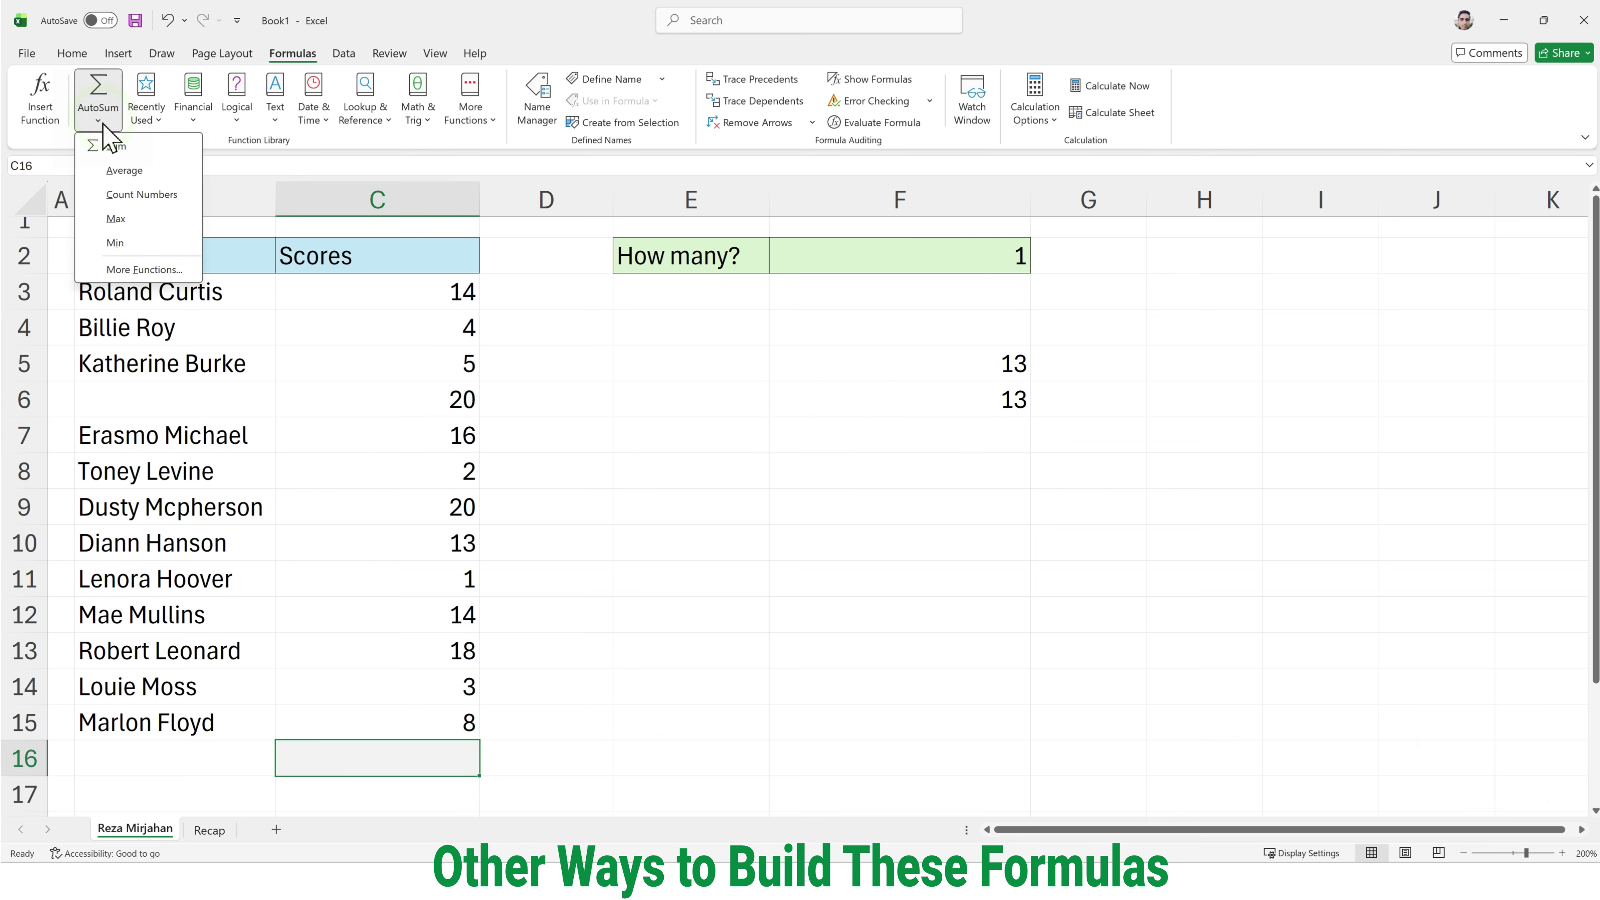
pyautogui.click(138, 195)
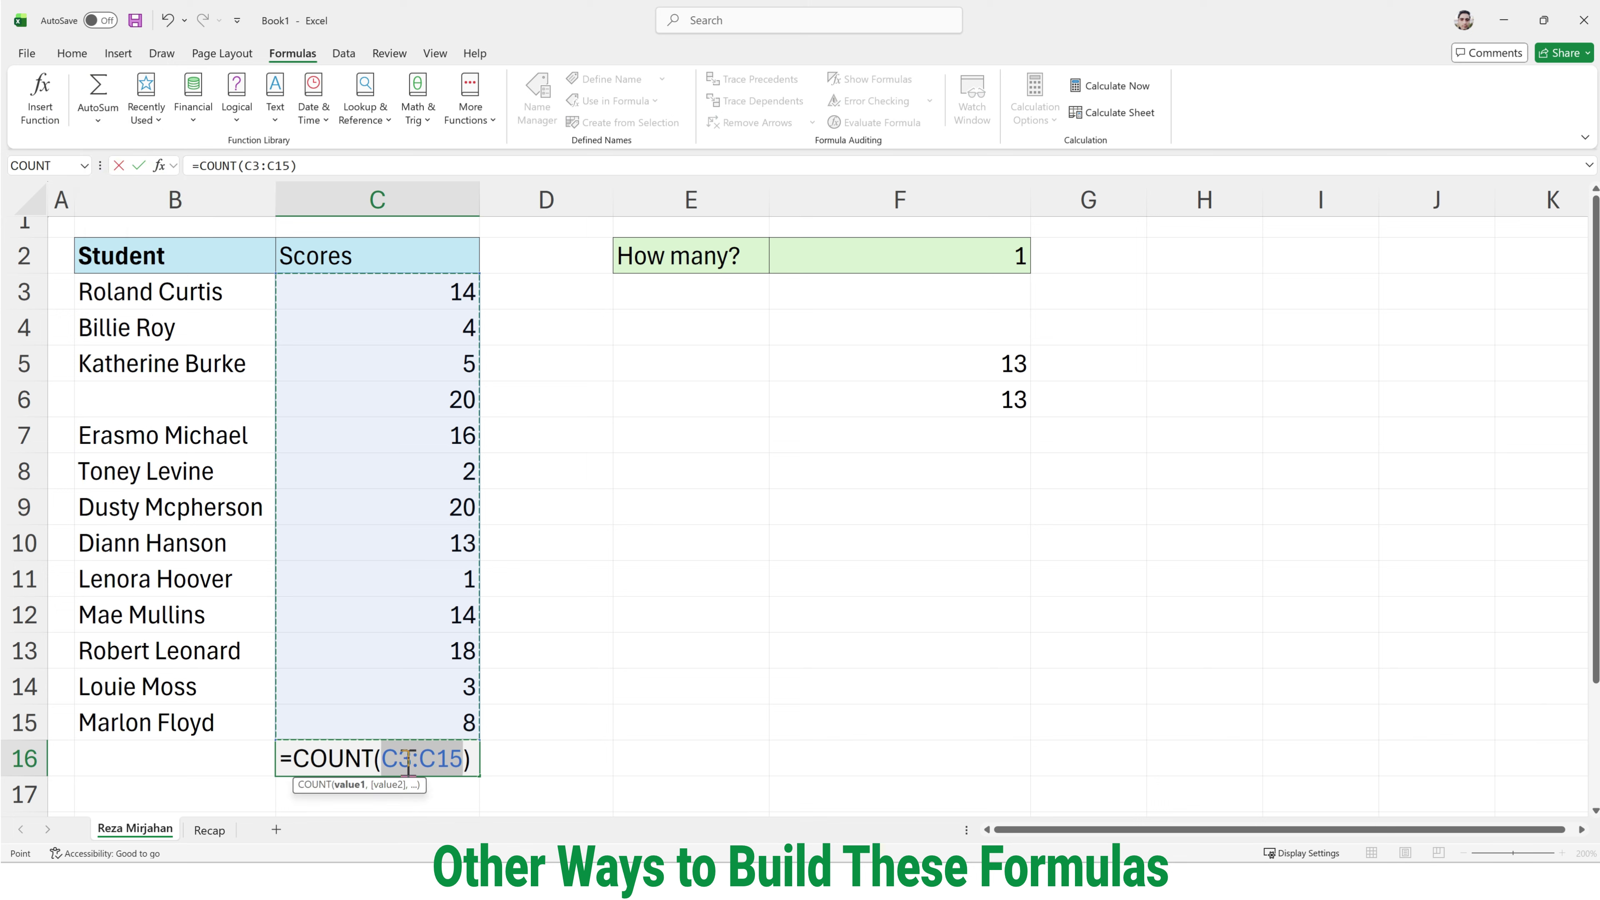
pyautogui.press('Return')
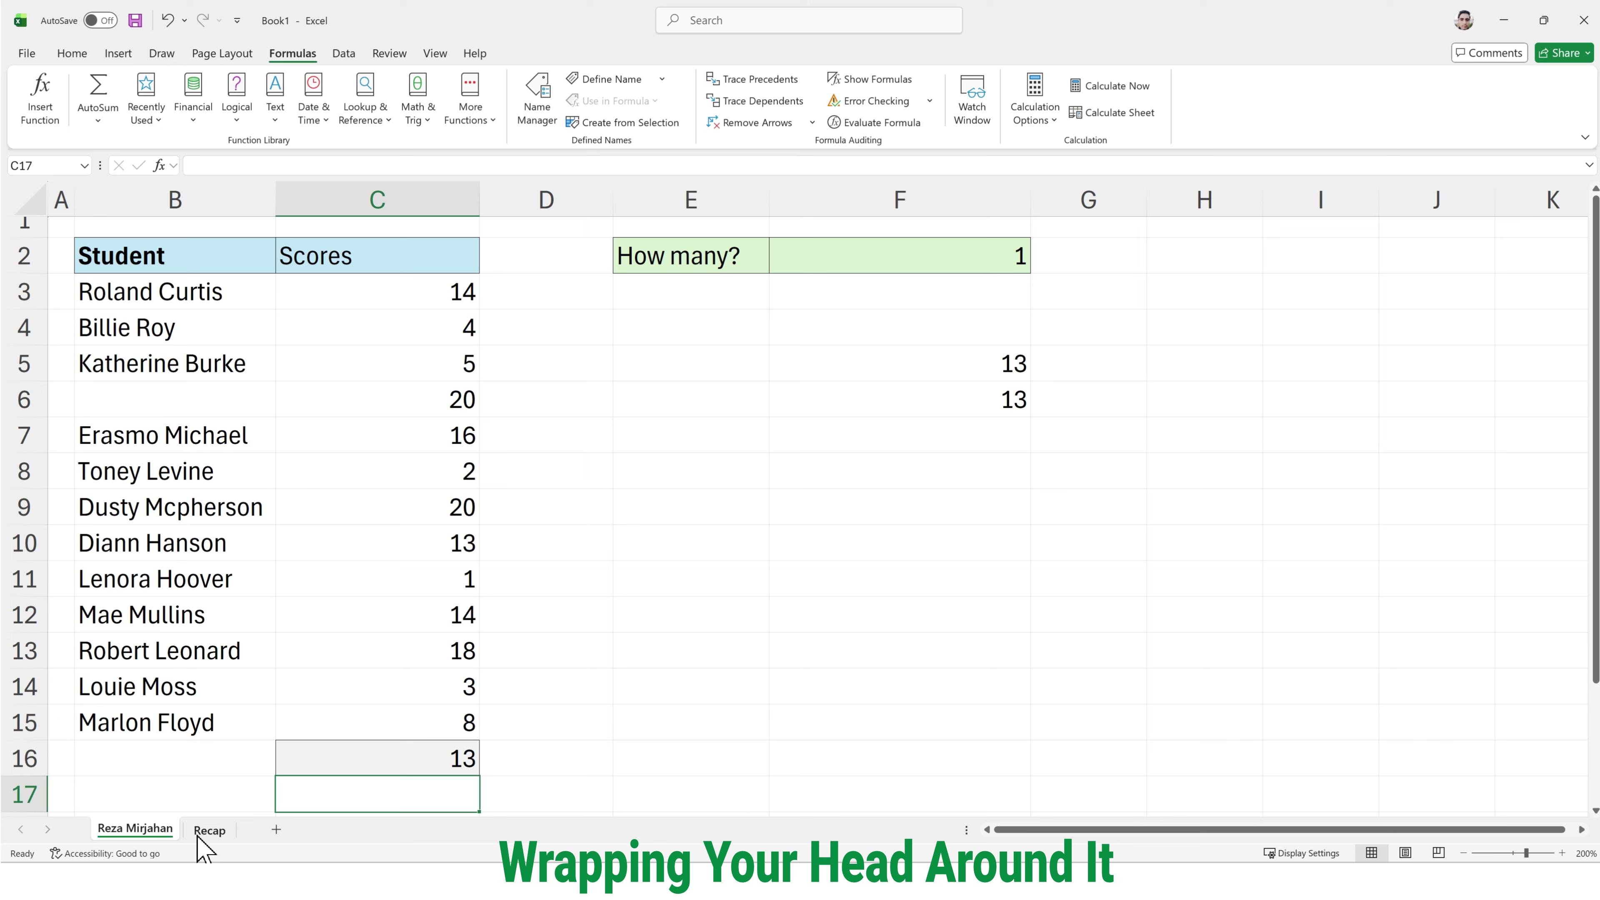
# Step: Check the COUNT formulas in C16, F5 and F6, and return to the Recap sheet
pyautogui.click(391, 761)
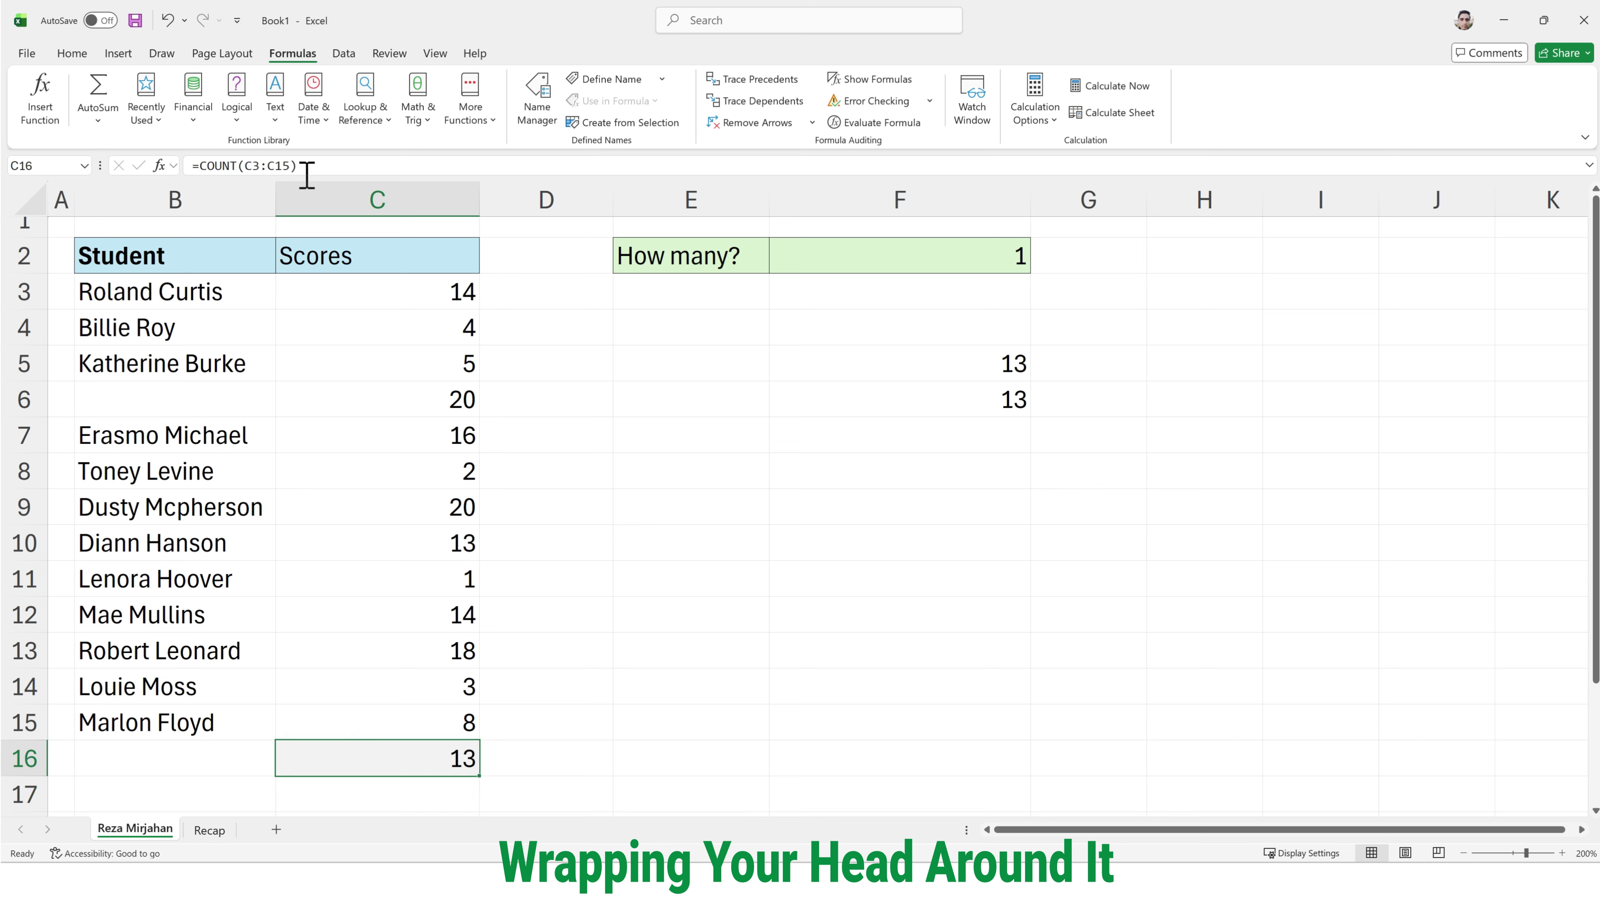
pyautogui.click(939, 369)
pyautogui.click(953, 407)
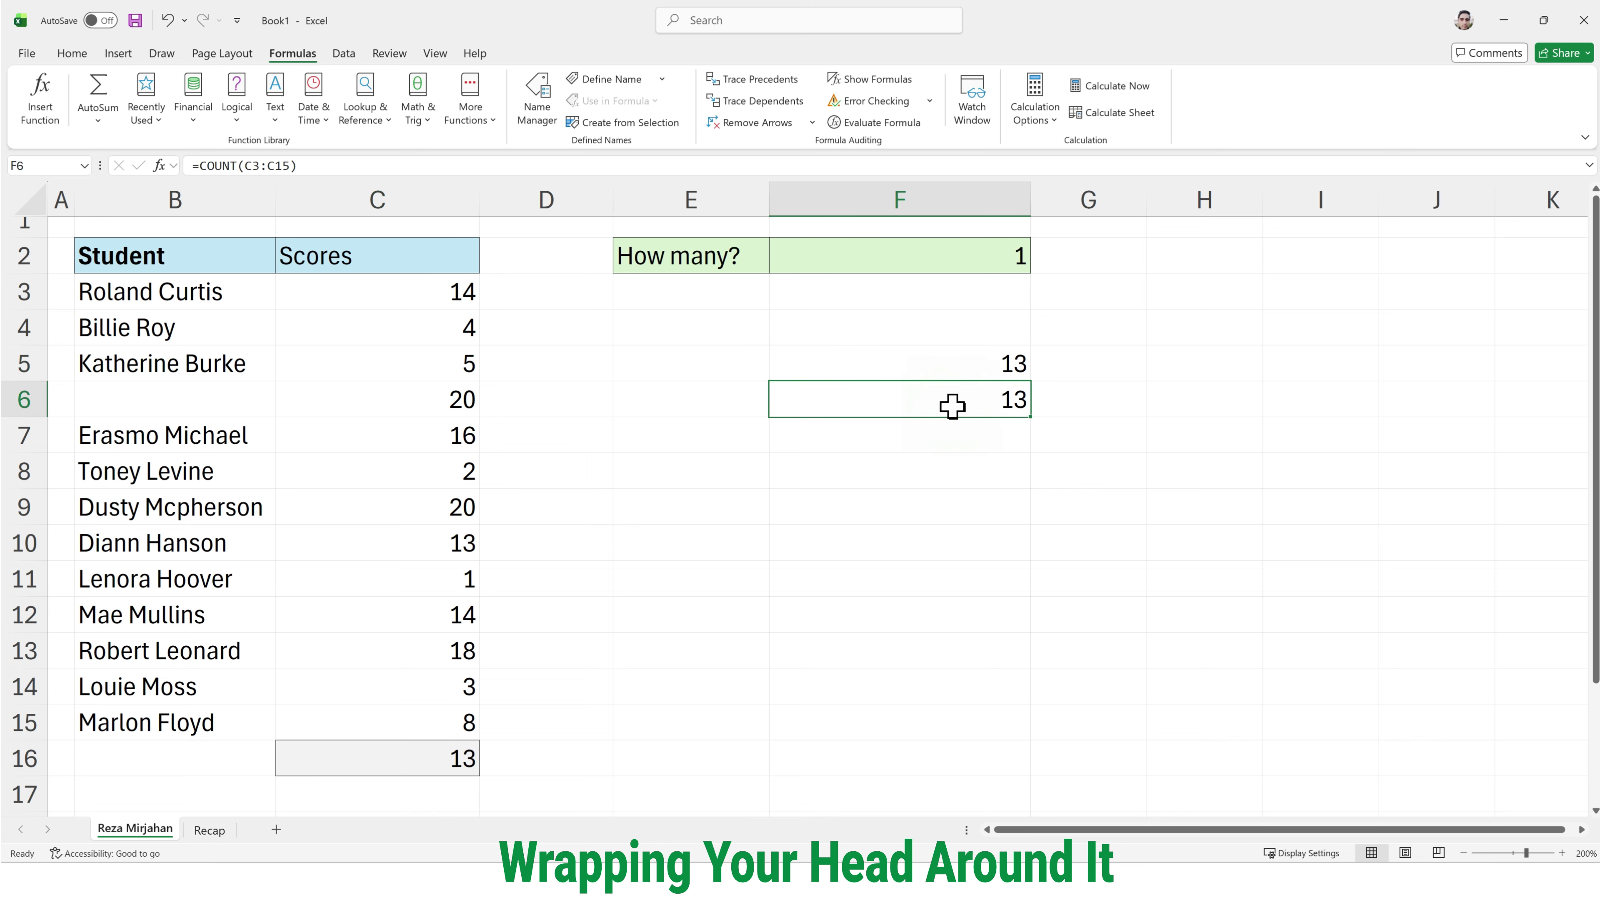
pyautogui.click(210, 827)
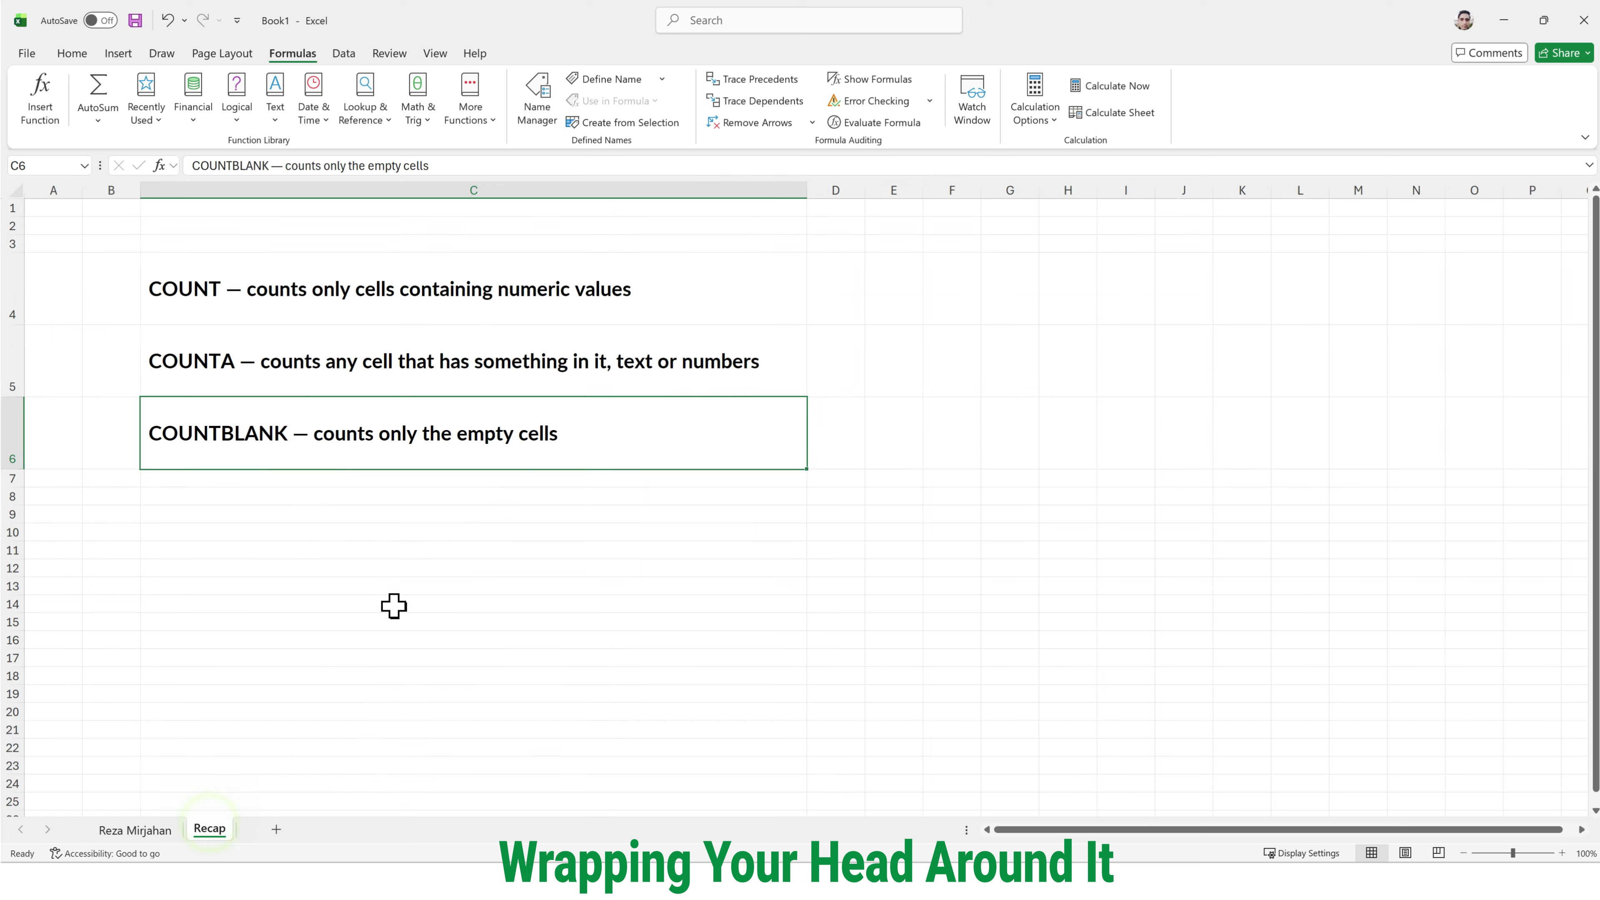